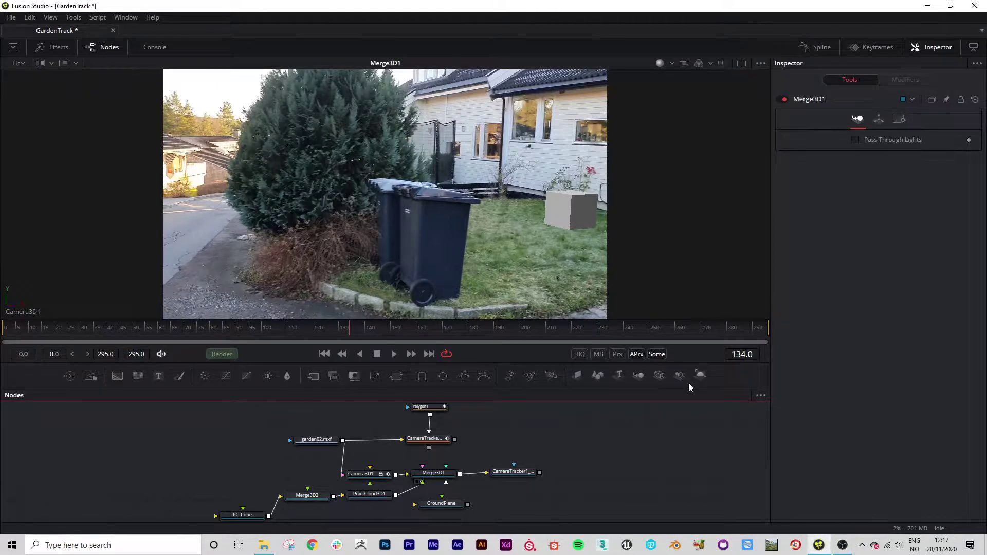
- Play the finished GardenTrack composition briefly, then stop playback
key("space")
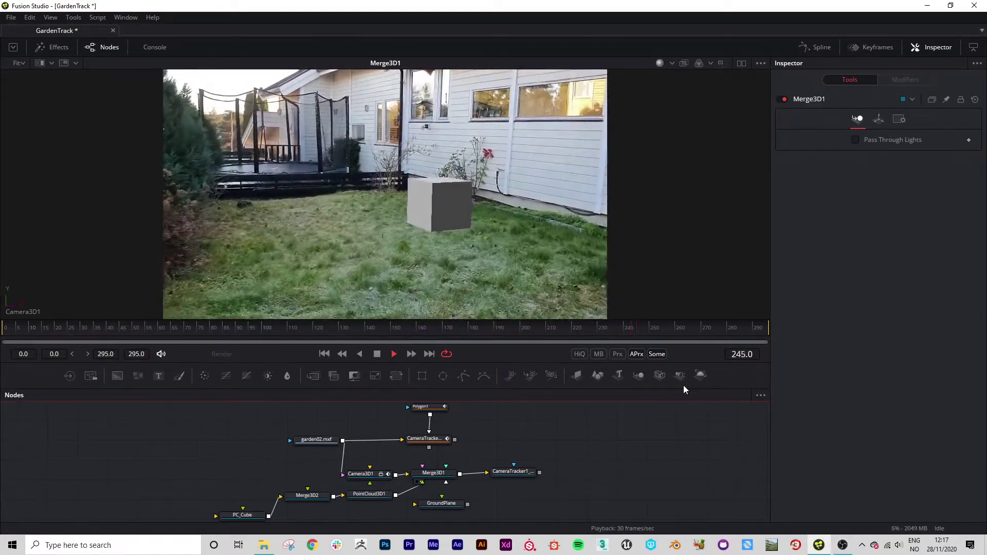
key("space")
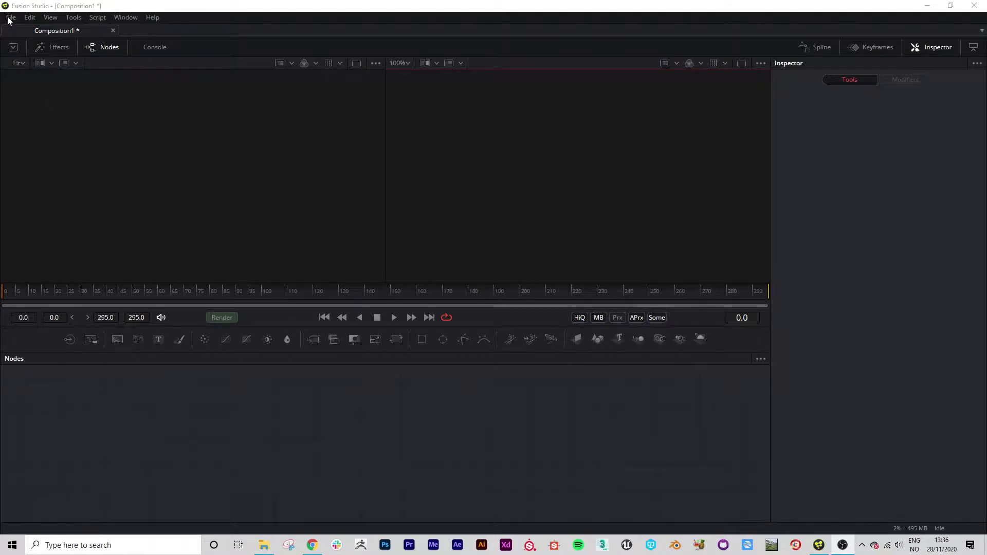
- Set the frame format in the File > Preferences dialog and save it
left_click(9, 17)
left_click(42, 190)
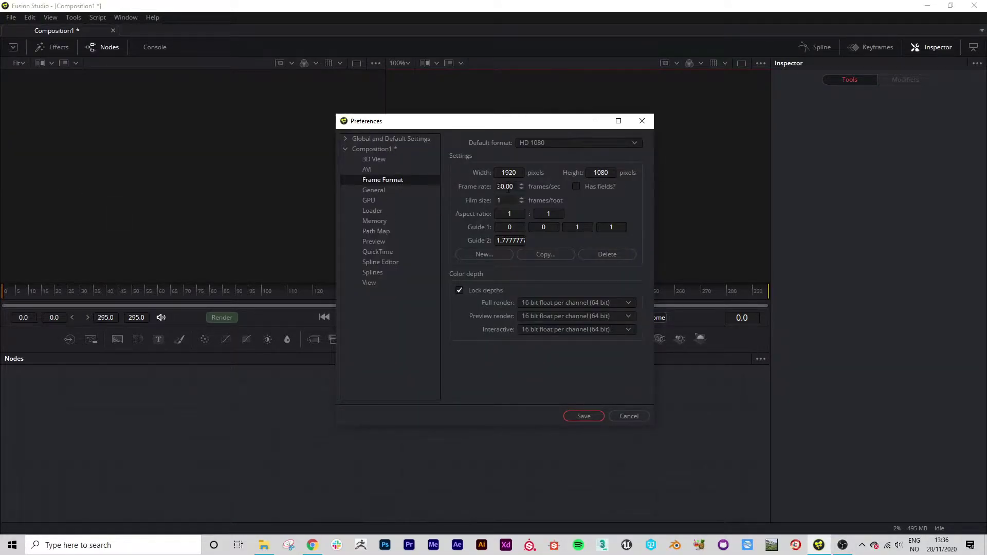
left_click(585, 416)
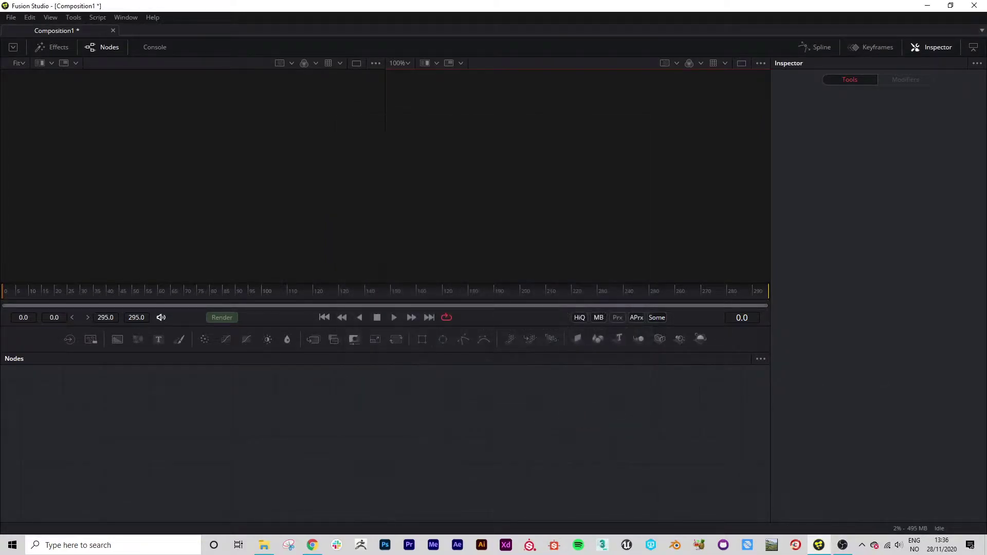
- Load garden02.mxf from Explorer, show it fitted in the left viewer, and scrub through it
key("super+e")
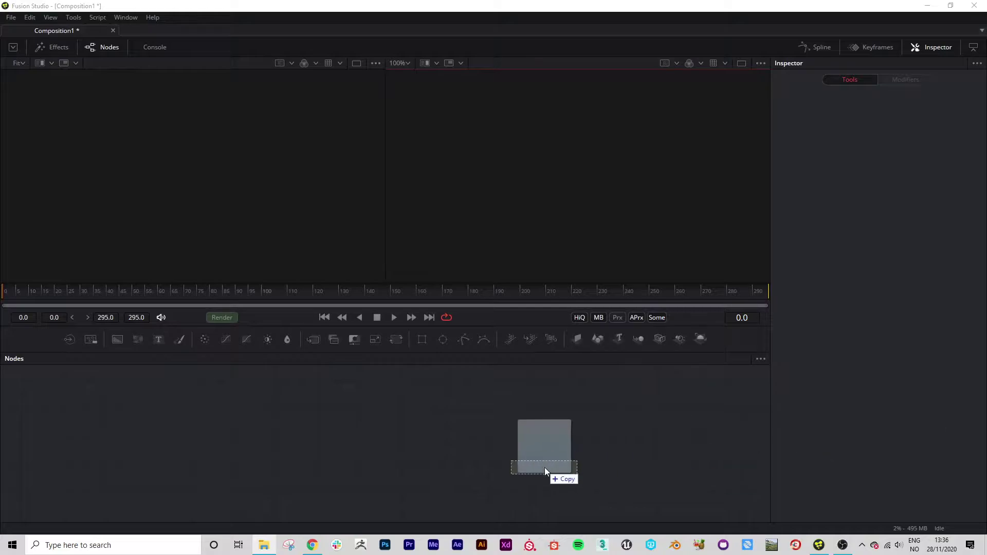
left_click_drag(545, 467, 190, 434)
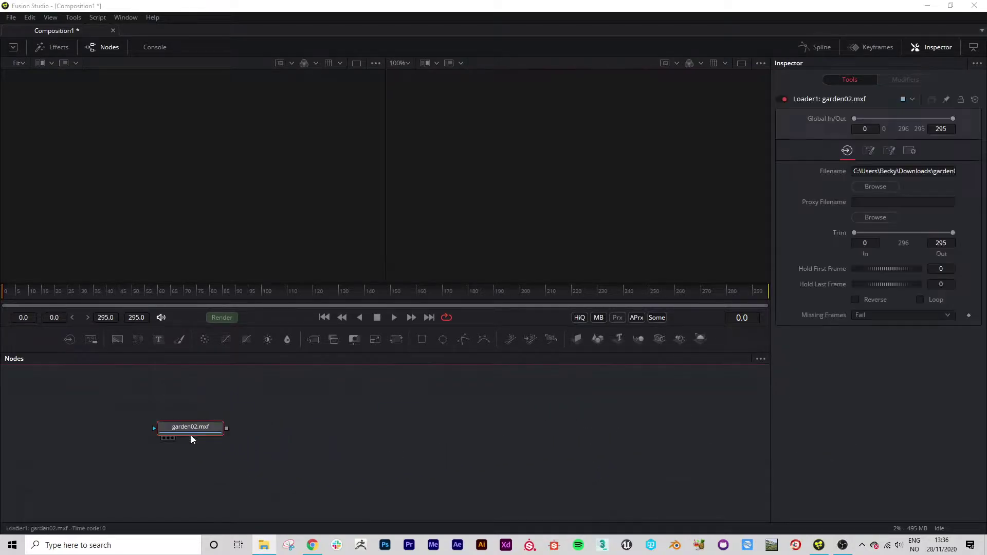
left_click(164, 438)
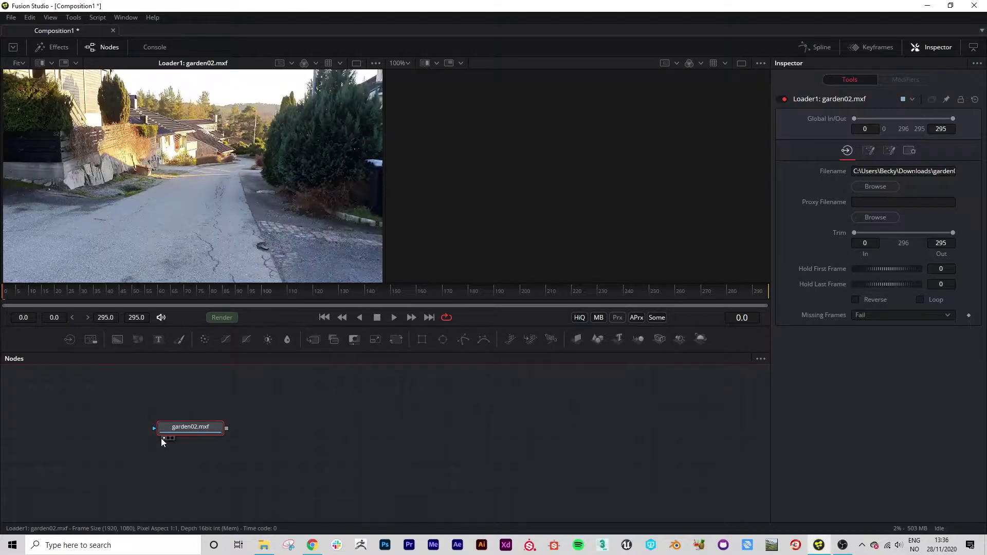
left_click(19, 64)
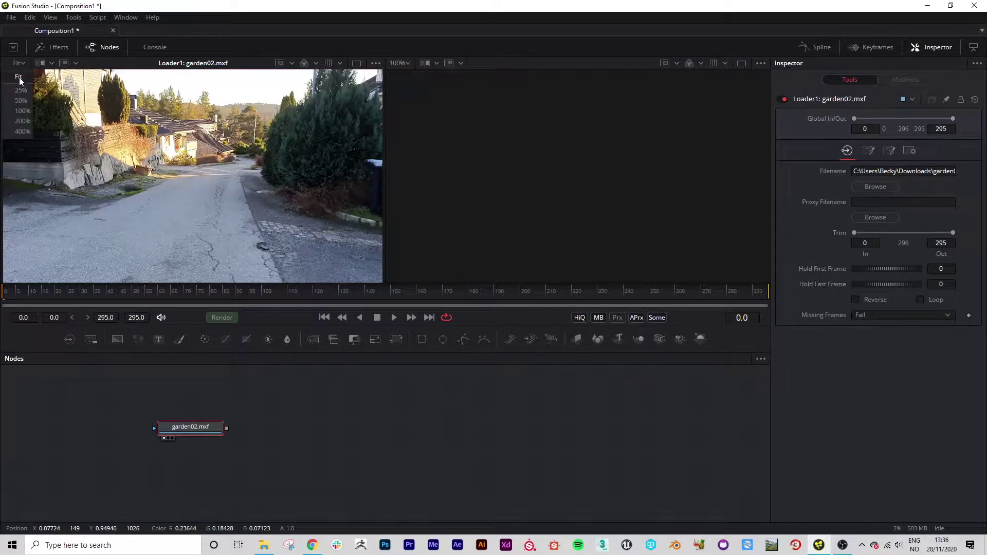
left_click(19, 80)
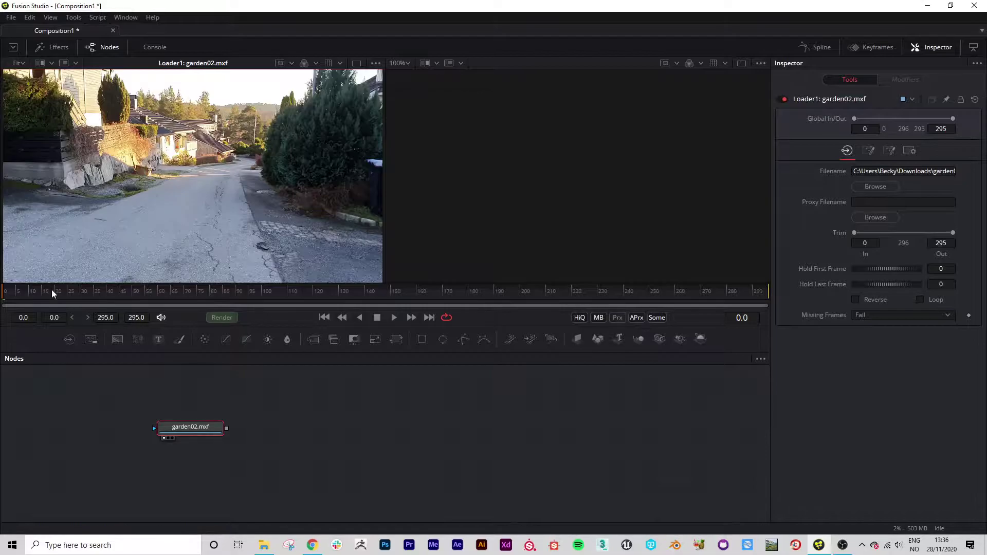
left_click_drag(50, 289, 221, 307)
- From frame 0, add a Camera Tracker tool via the 'came' tool search
left_click_drag(17, 294, 4, 295)
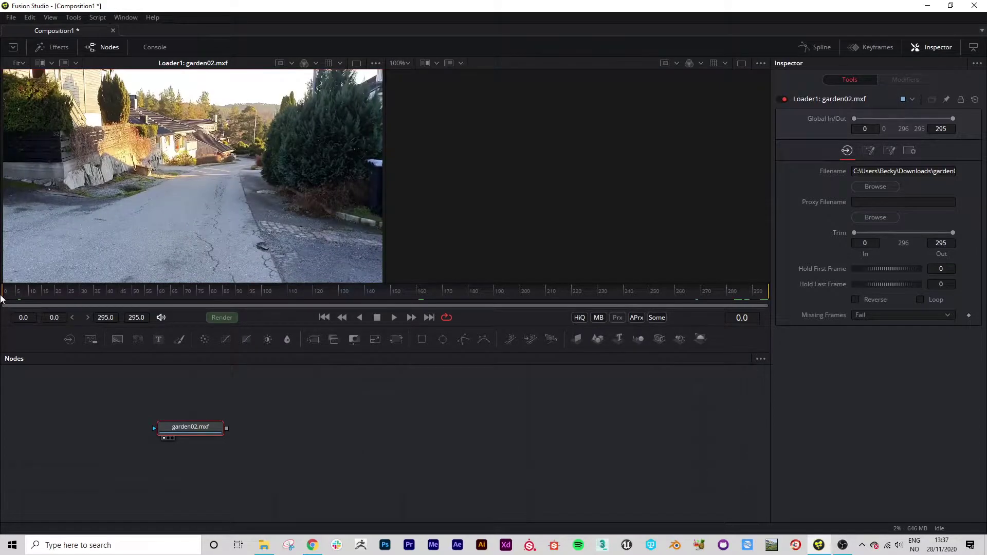
left_click(247, 446)
left_click(273, 443)
key("shift+space")
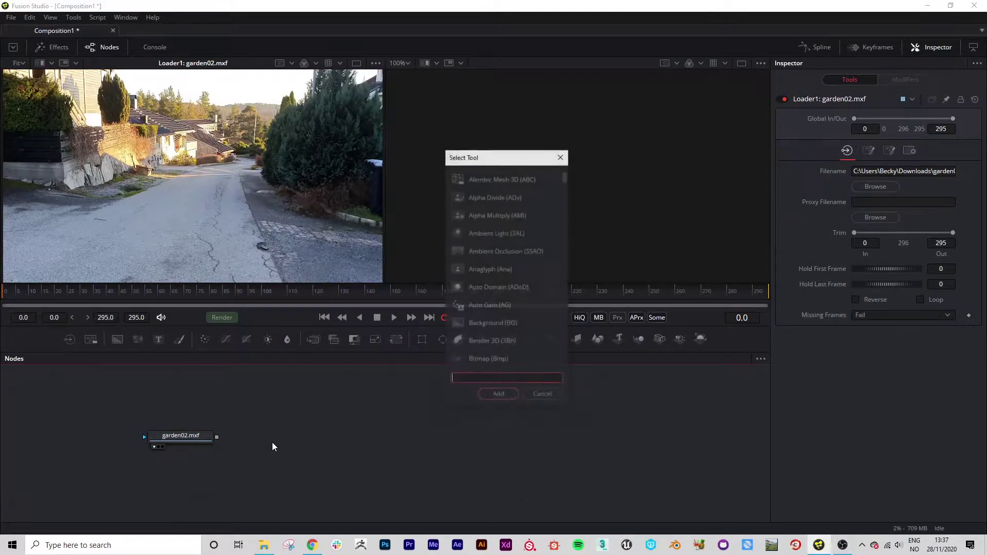
type("camew")
key("BackSpace")
key("BackSpace")
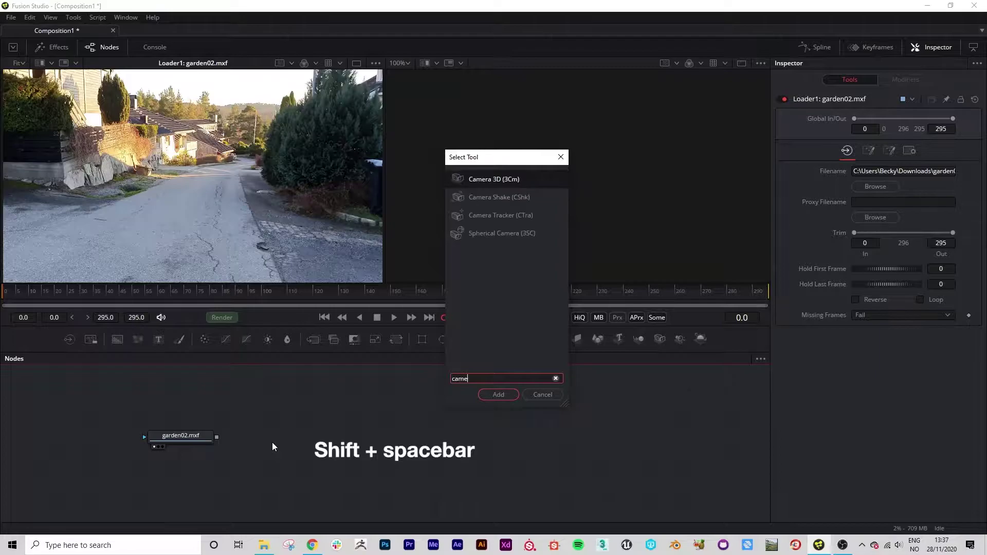
left_click(491, 218)
left_click(503, 397)
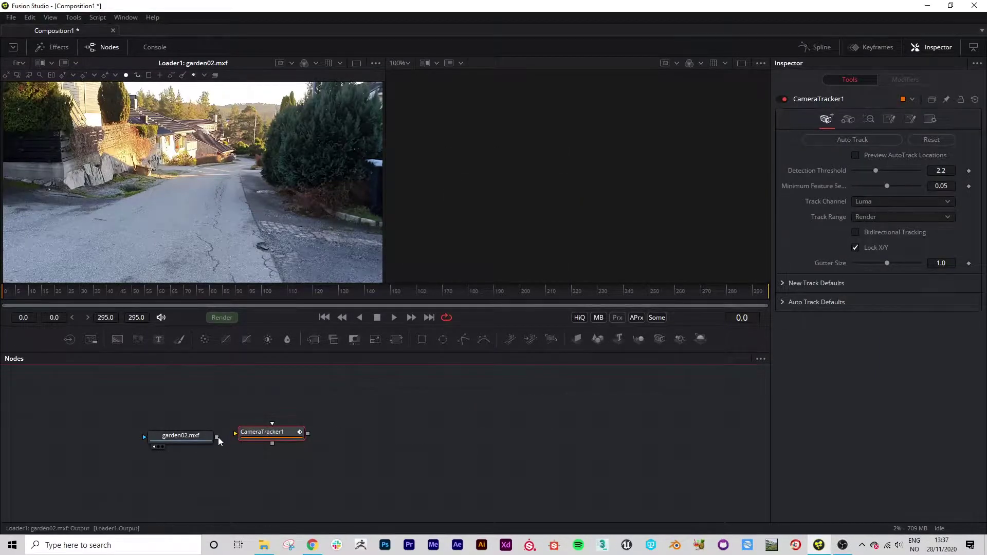
- Feed the garden footage into CameraTracker1 and show it fitted in the right viewer
left_click_drag(216, 436, 261, 447)
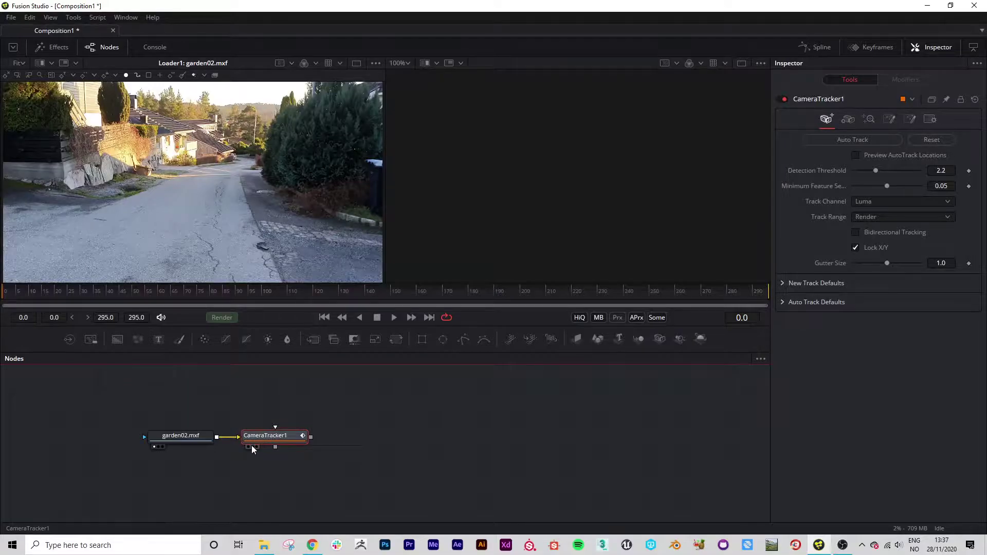
left_click(252, 446)
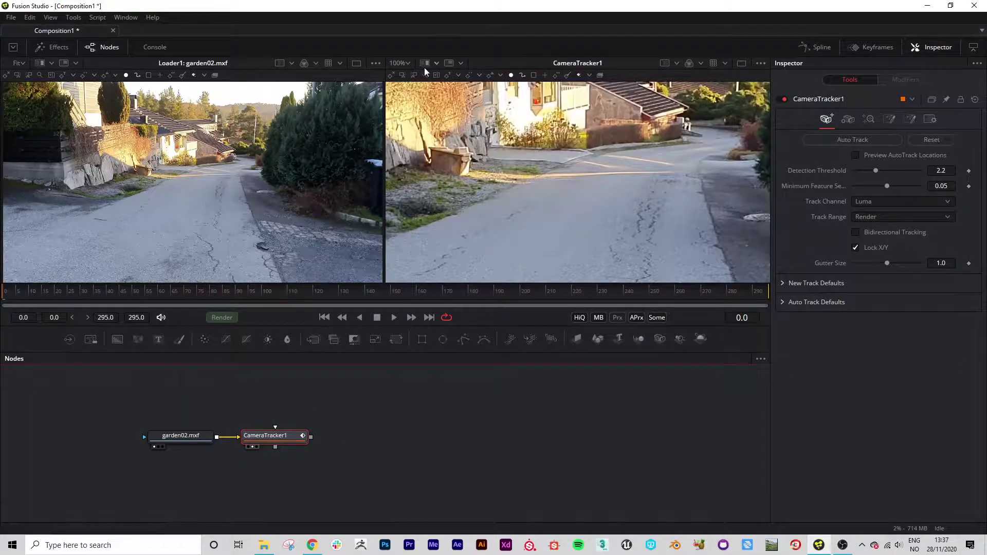
left_click(407, 63)
left_click(406, 80)
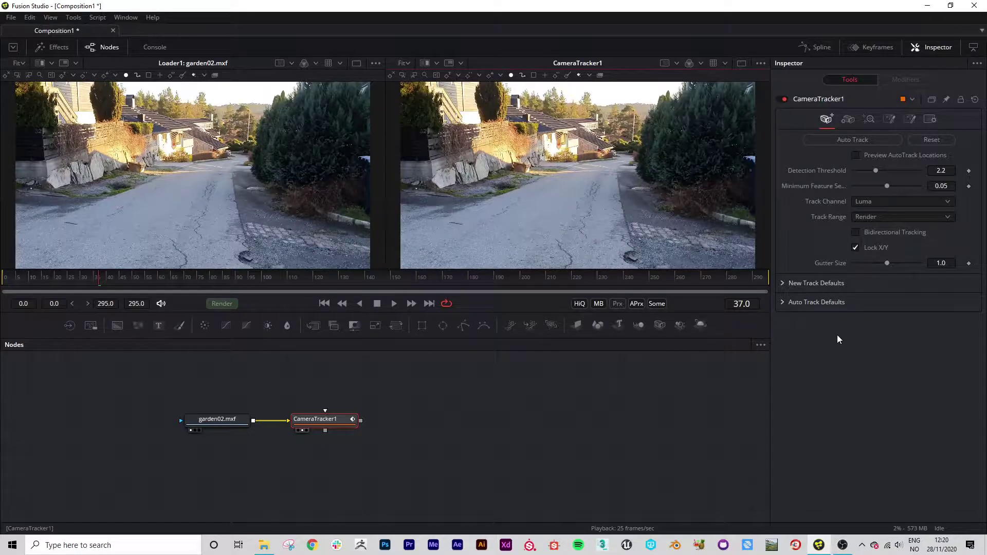
- Enable Preview AutoTrack Locations and scrub the footage to check the track points
left_click(857, 156)
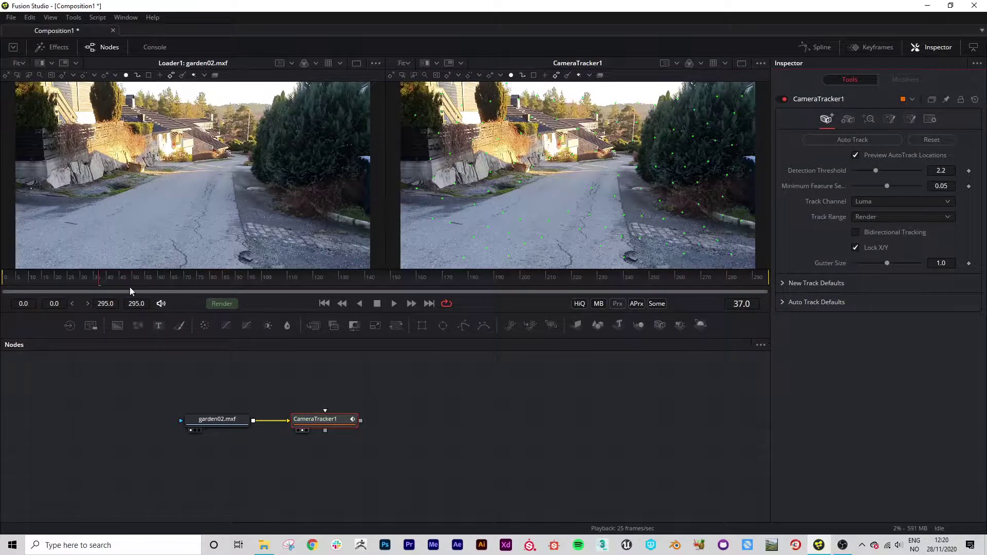
left_click_drag(129, 287, 370, 280)
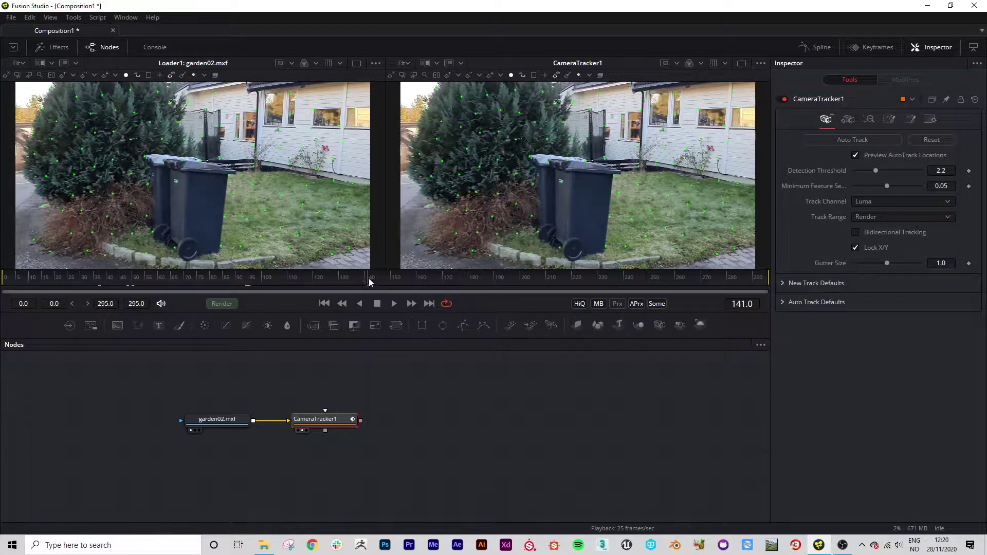
left_click_drag(373, 283, 468, 289)
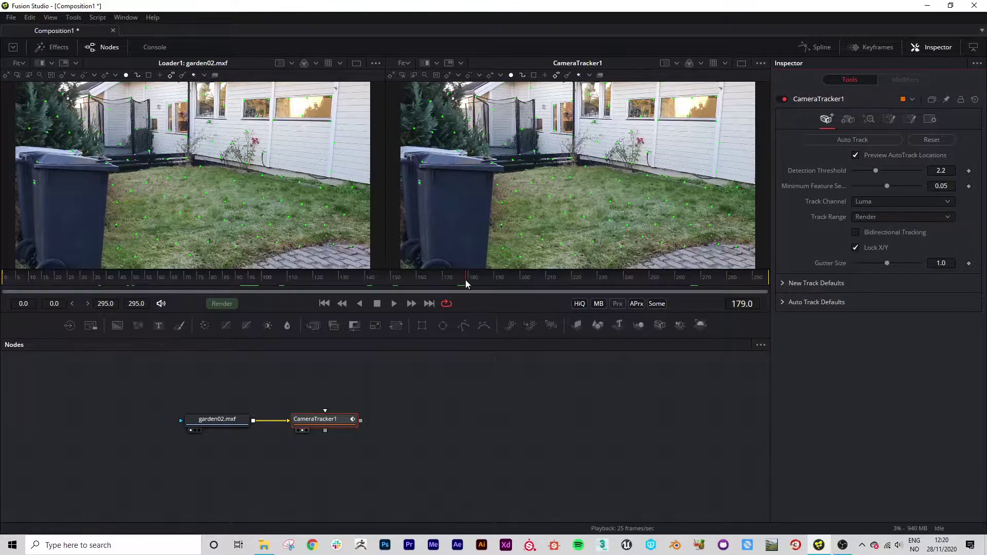
left_click_drag(461, 284, 254, 291)
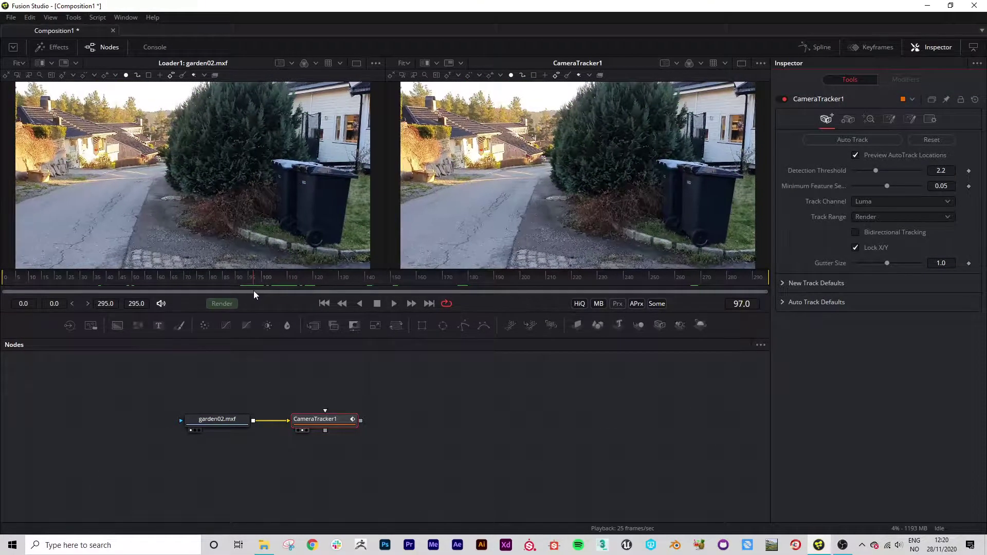
- Switch to a single, taller viewer and return to frame 0
left_click(742, 63)
left_click_drag(529, 269, 528, 303)
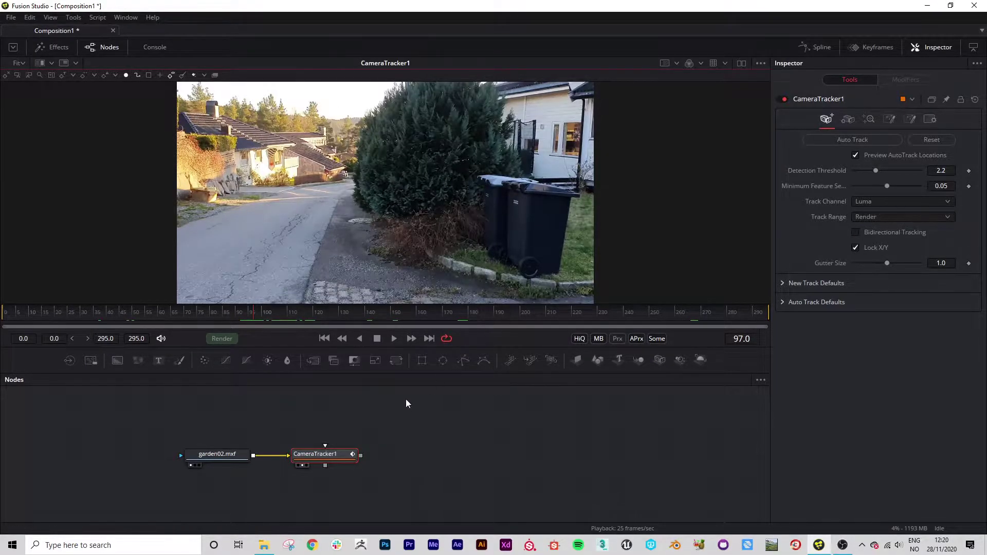
left_click_drag(255, 314, 2, 315)
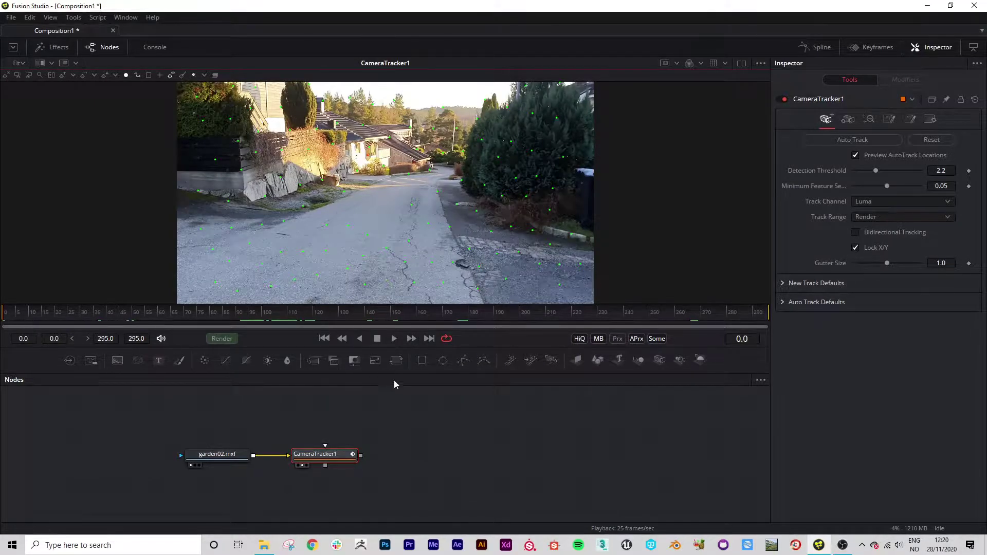
- Draw a closed five-point polygon mask around the sky above the horizon
left_click(463, 360)
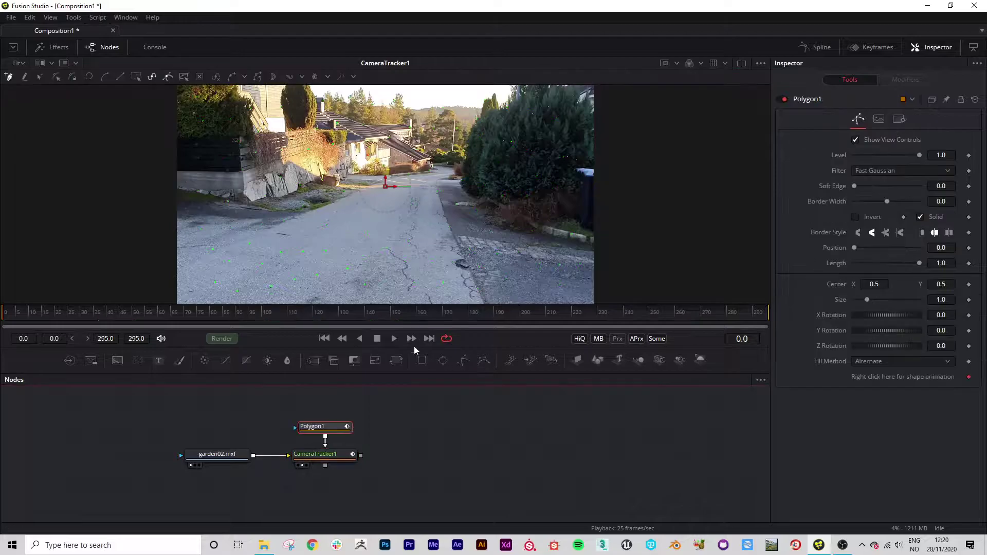
scroll(406, 220, "down", 1)
left_click(234, 104)
left_click(234, 192)
left_click(574, 191)
left_click(568, 126)
left_click(566, 95)
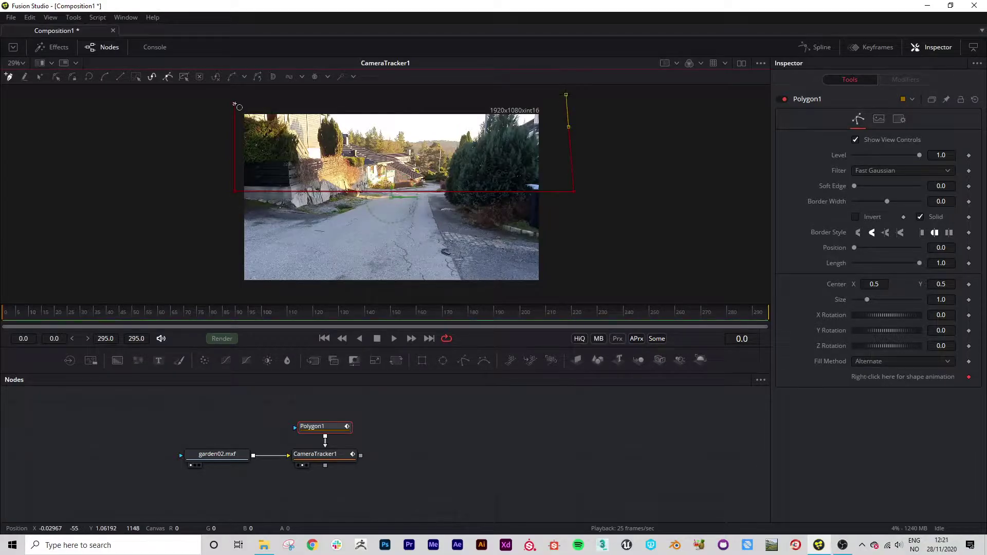
left_click(234, 103)
- Nudge all the mask points up slightly after checking it across frames, and reposition Polygon1
left_click_drag(8, 313, 764, 310)
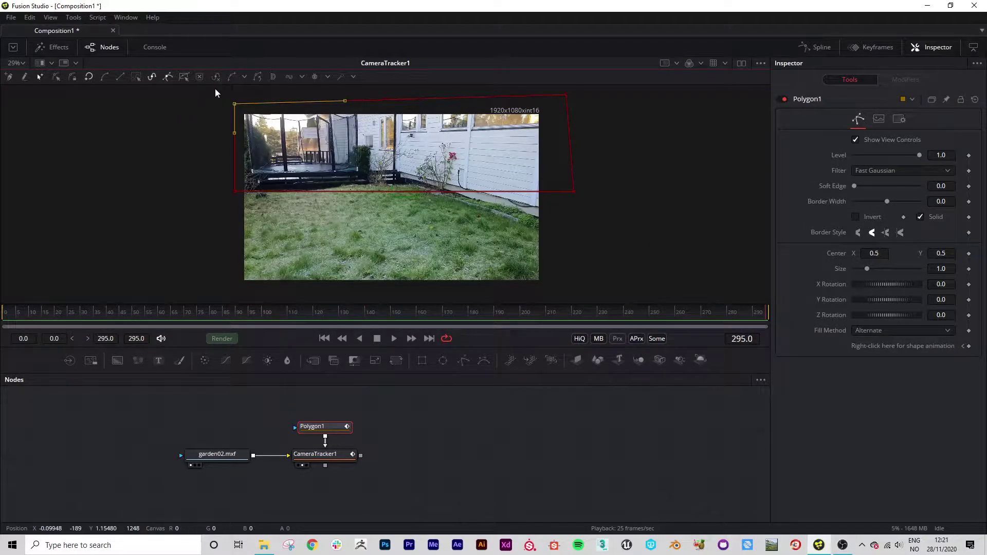
left_click_drag(214, 95, 637, 205)
left_click_drag(567, 94, 563, 81)
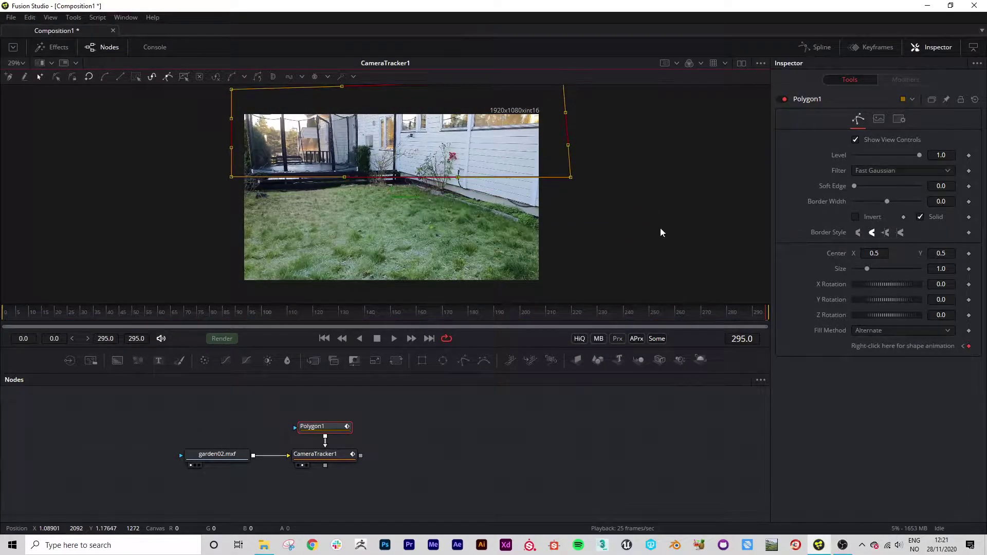
left_click_drag(765, 314, 1, 344)
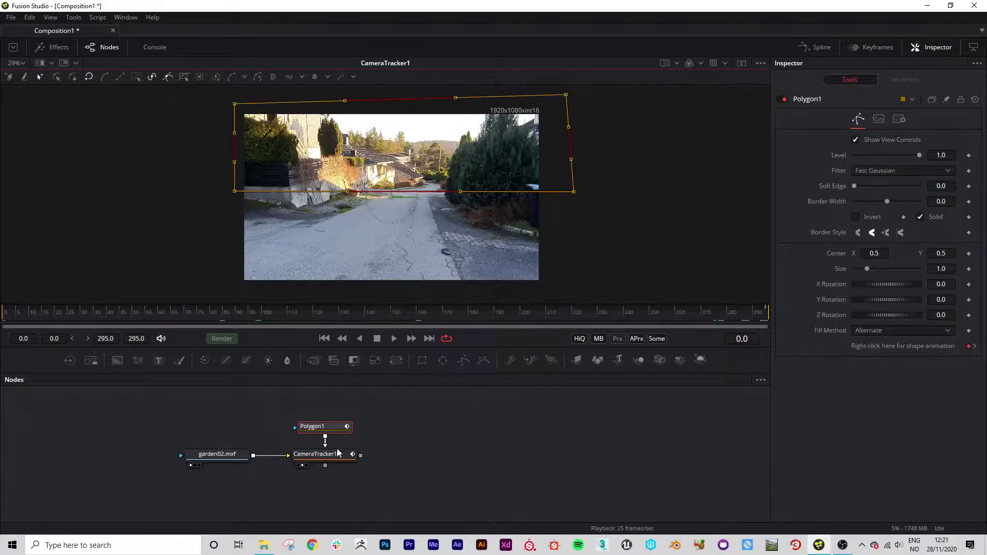
left_click_drag(323, 430, 322, 426)
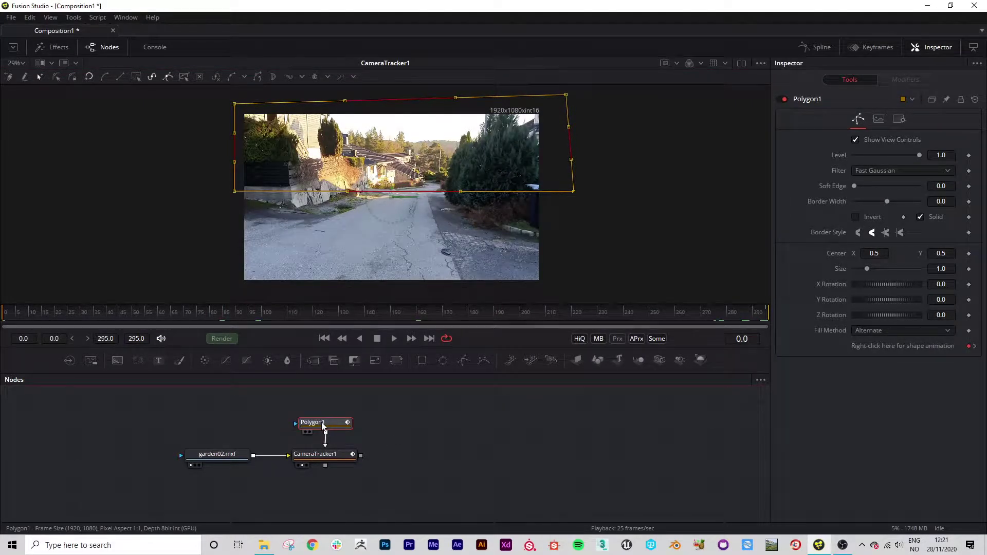
left_click(326, 458)
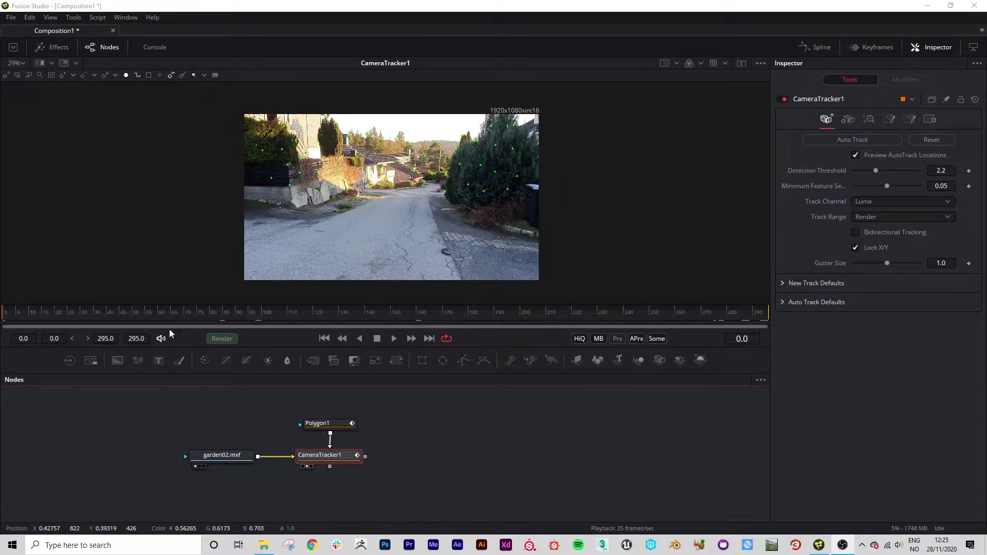
- Check the Polygon1 mask and CameraTracker1 settings, then view the tracker's house and lawn frames
left_click_drag(312, 308, 6, 318)
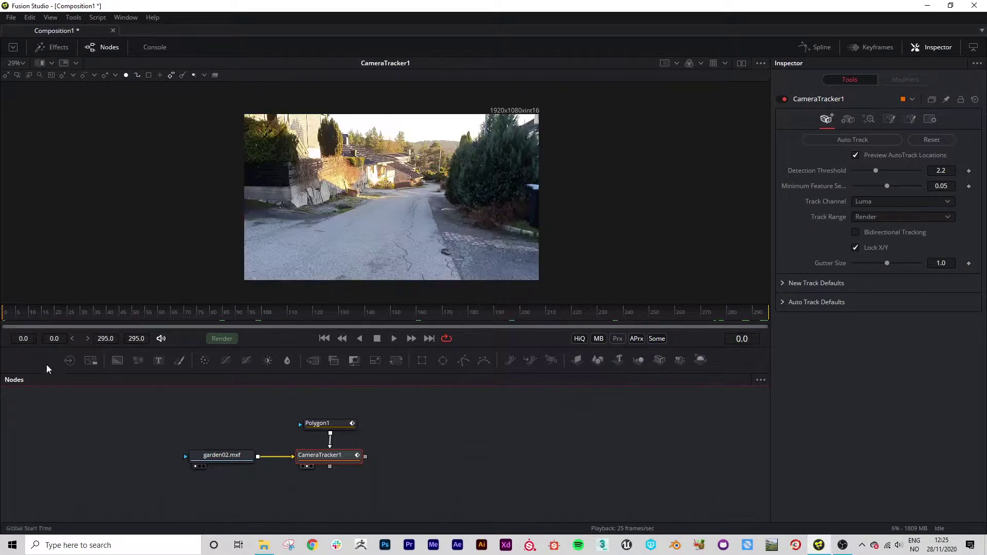
left_click(324, 424)
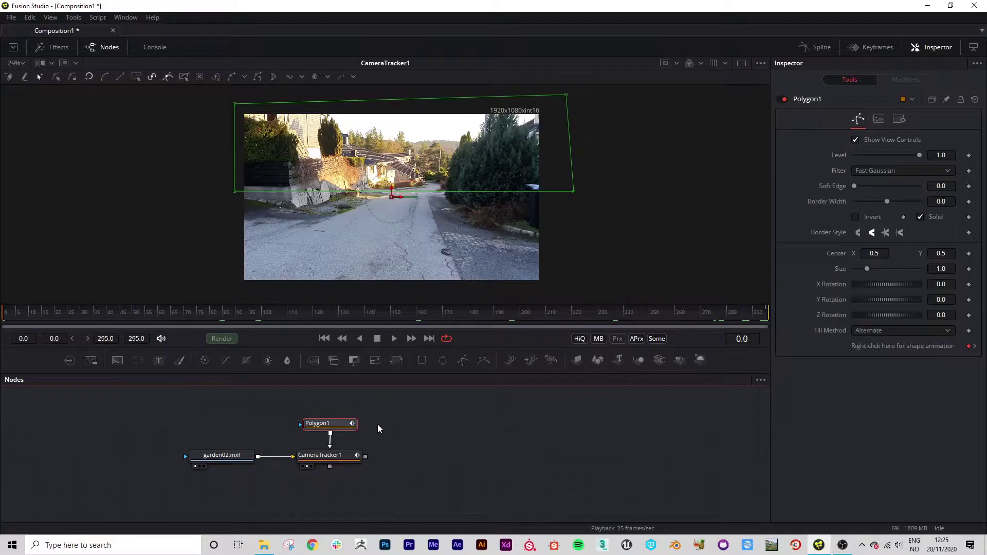
left_click(345, 457)
left_click(323, 426)
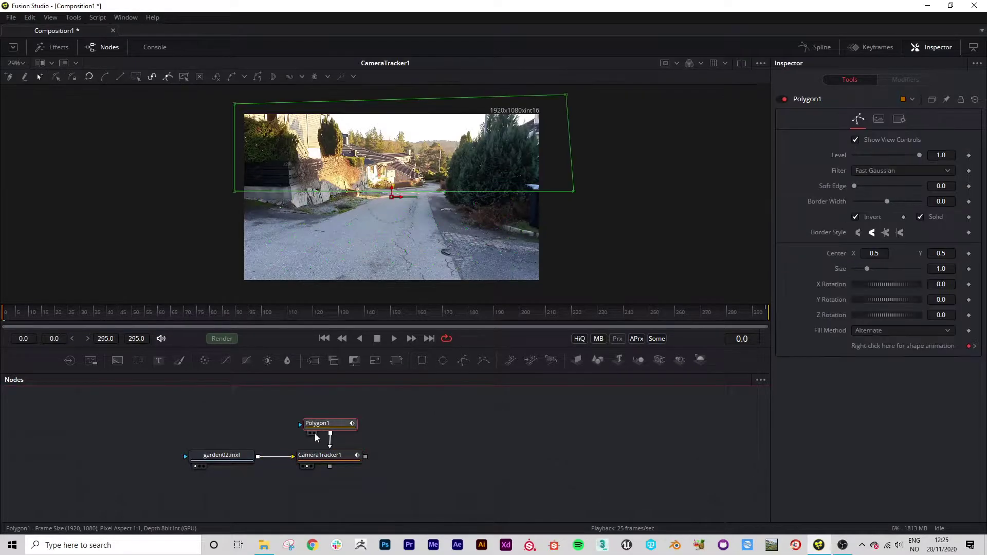
left_click(314, 434)
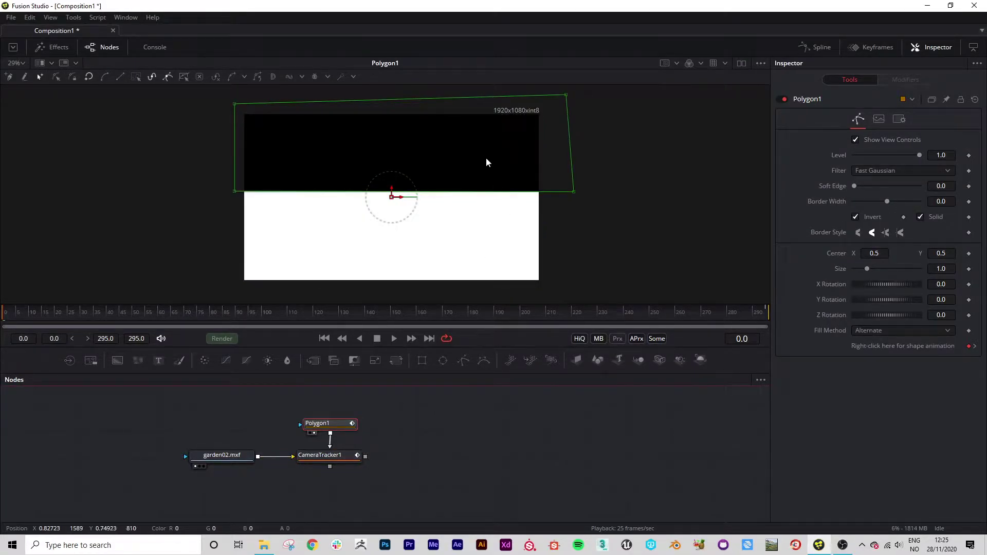
left_click(336, 457)
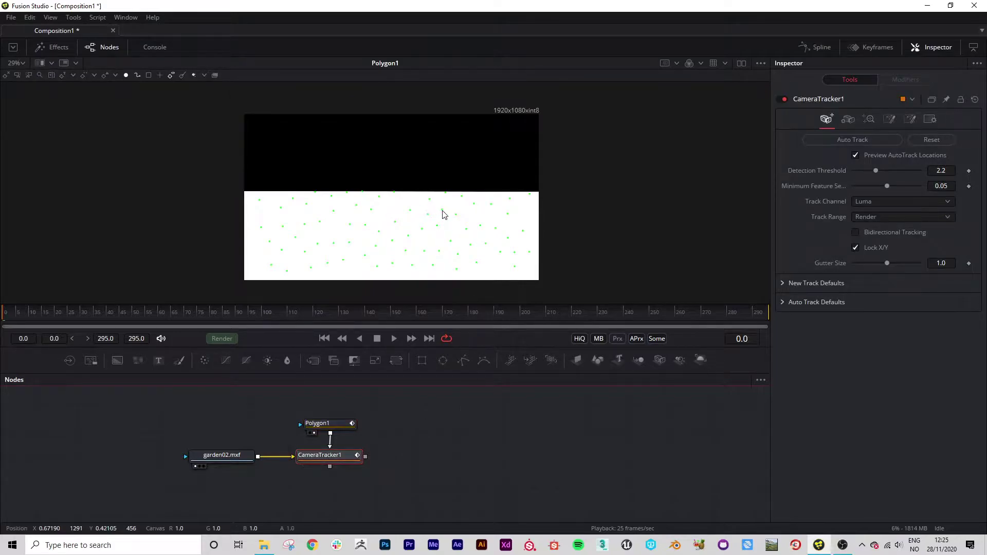
left_click(307, 467)
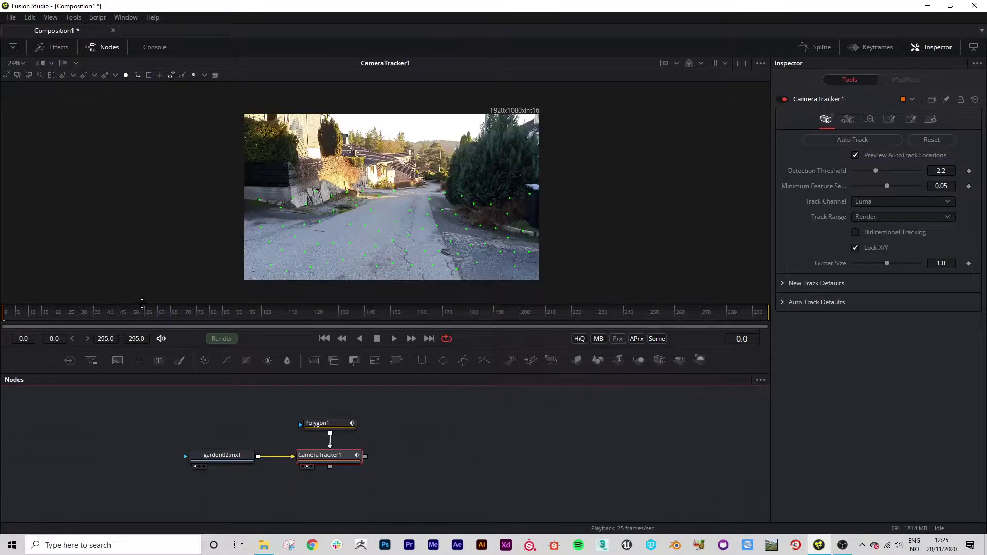
left_click(23, 314)
left_click_drag(22, 315, 1, 334)
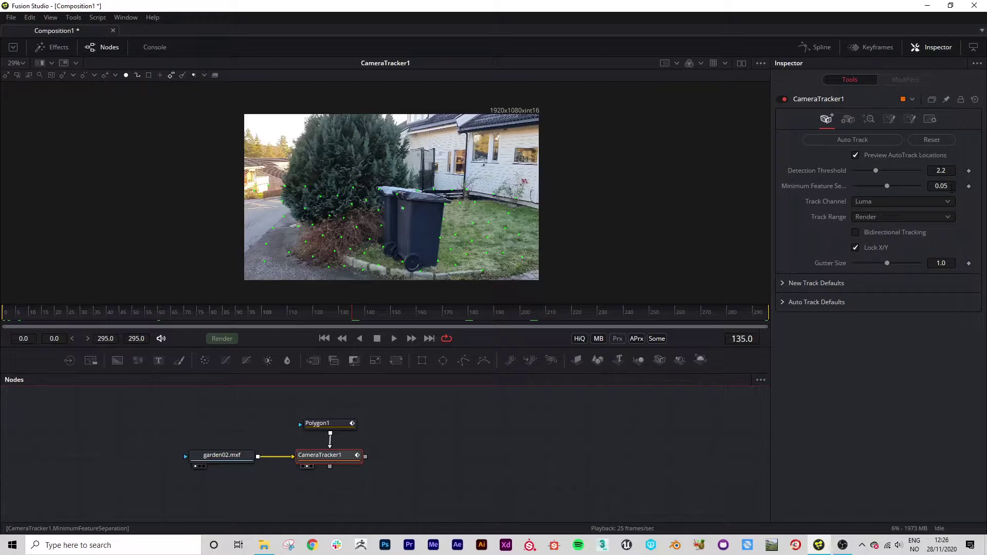
- Lower CameraTracker1's Minimum Feature Separation, trying 0.1 before settling on 0.04
left_click_drag(887, 186, 879, 186)
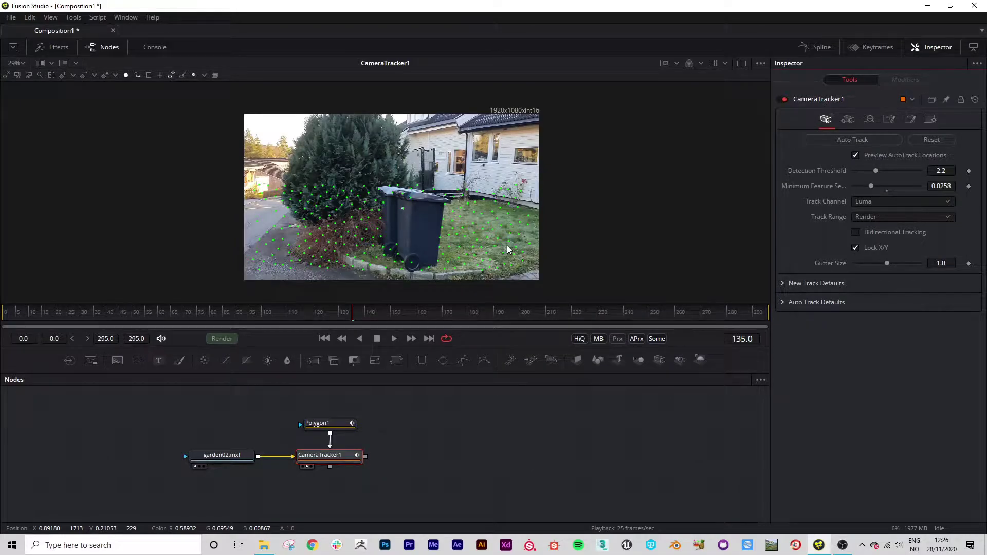
left_click(949, 185)
key("BackSpace")
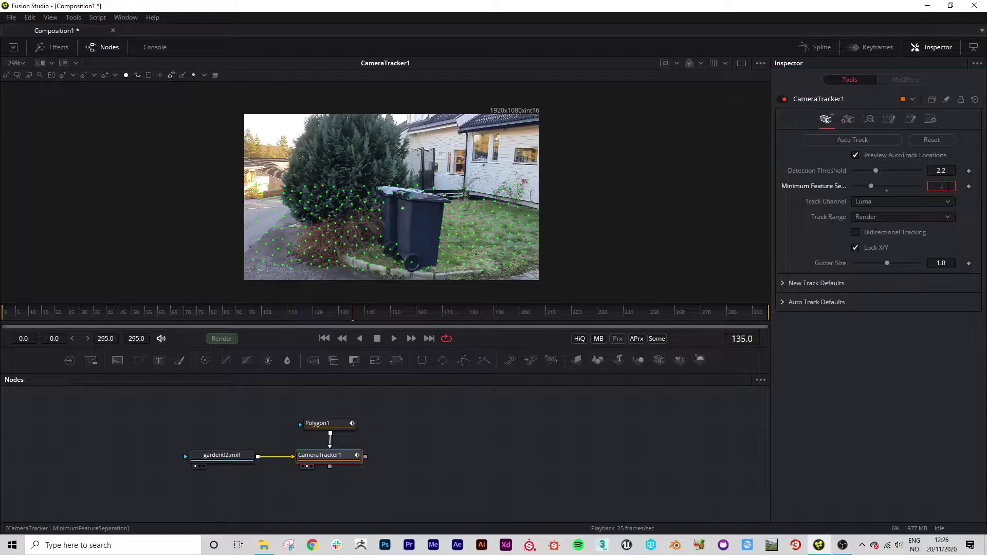
type(".")
type("1")
key("Tab")
left_click(942, 185)
key("BackSpace")
type("04")
key("Tab")
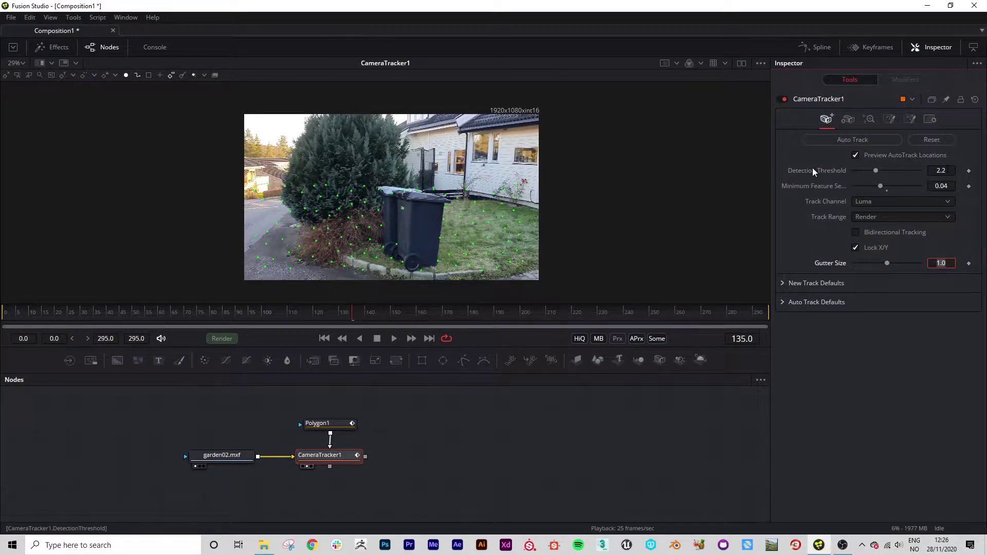
- Show the Camera tab (25.0 mm focal length) and review the footage, ending on frame 0
left_click(848, 121)
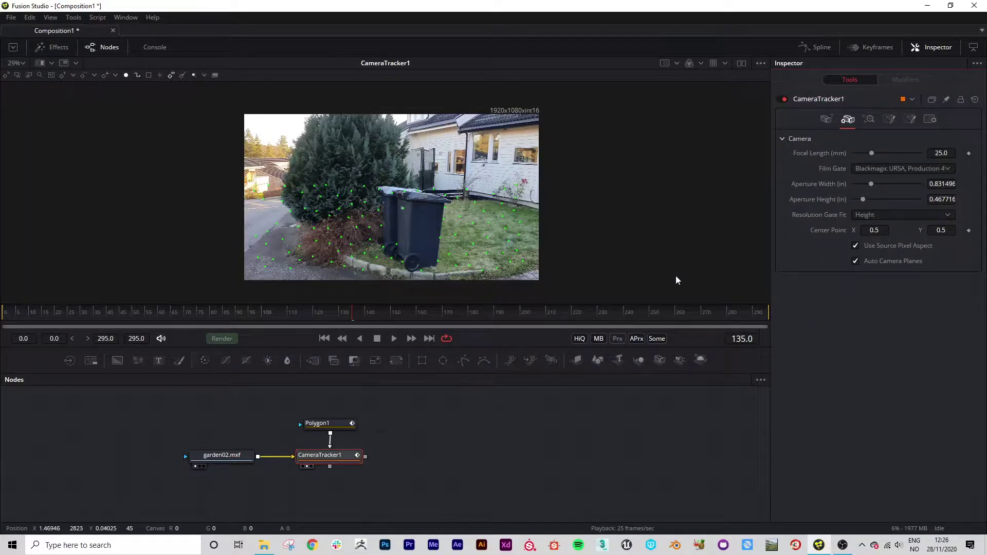
left_click_drag(353, 313, 606, 311)
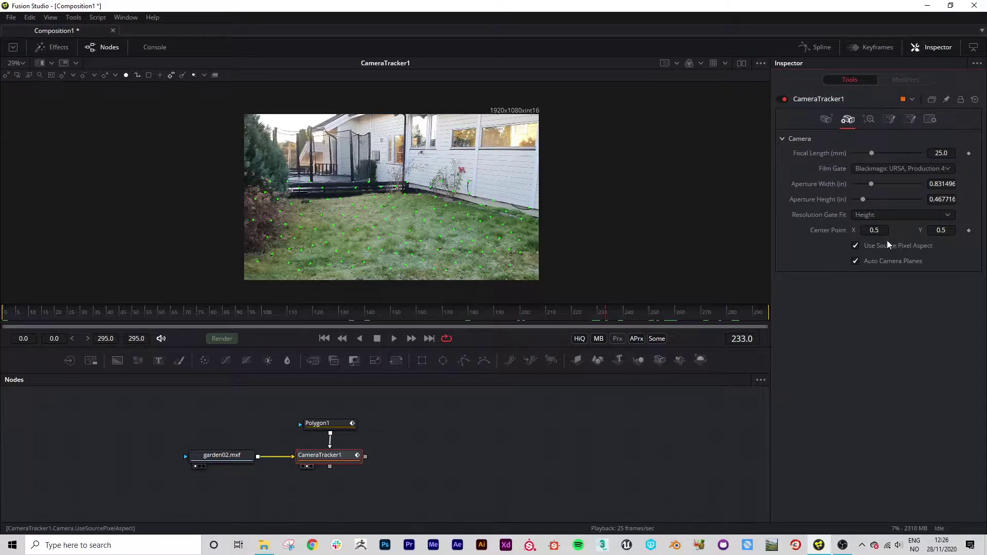
left_click_drag(604, 313, 746, 310)
key("space")
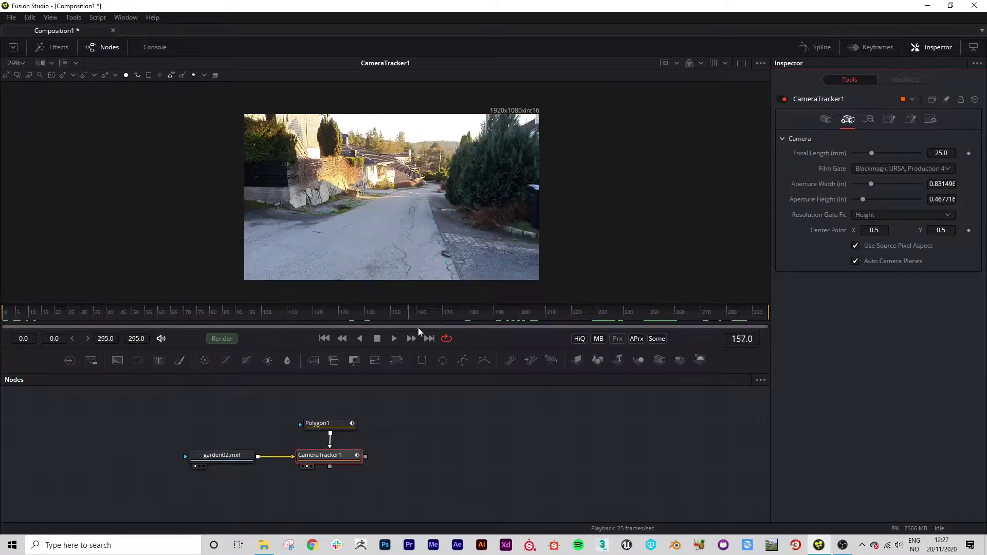
left_click_drag(538, 321, 690, 317)
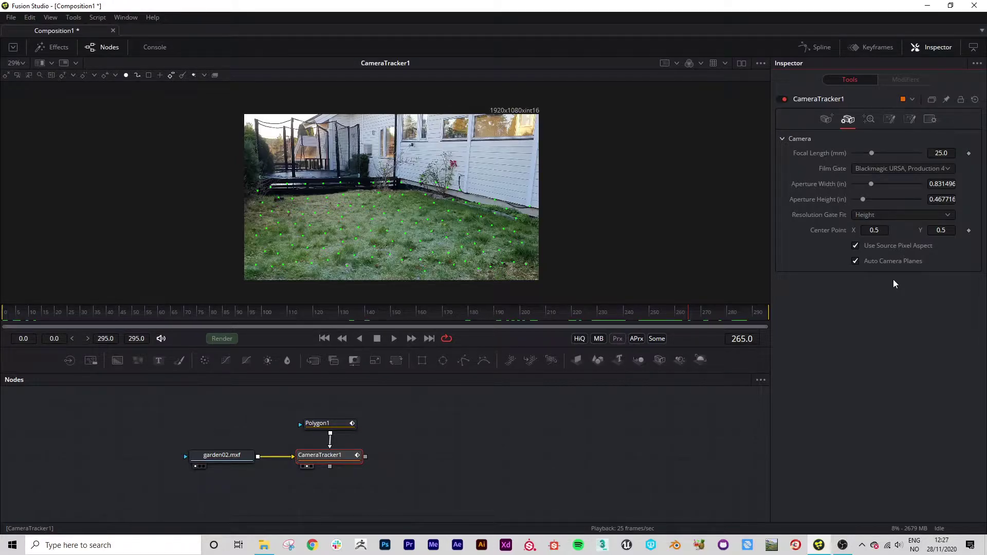
left_click_drag(688, 313, 20, 341)
left_click(325, 339)
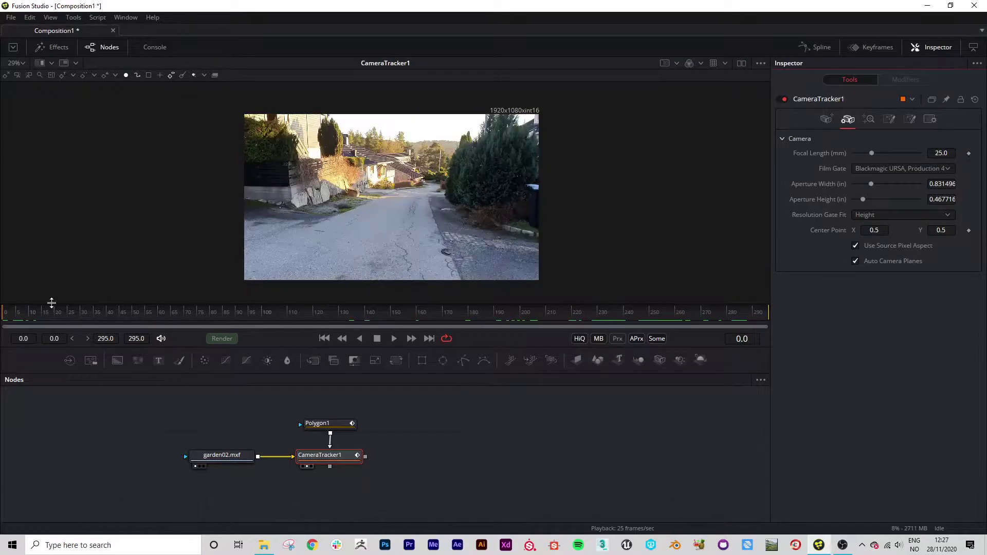
- Enable Bidirectional Tracking on the Track tab and run Auto Track over frames 0–295
left_click(827, 119)
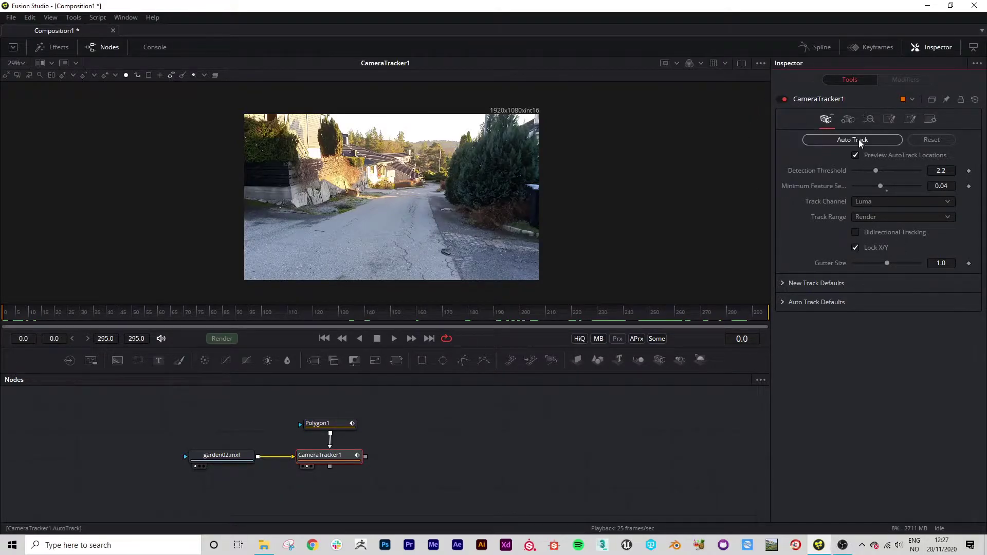
left_click(856, 233)
left_click(845, 141)
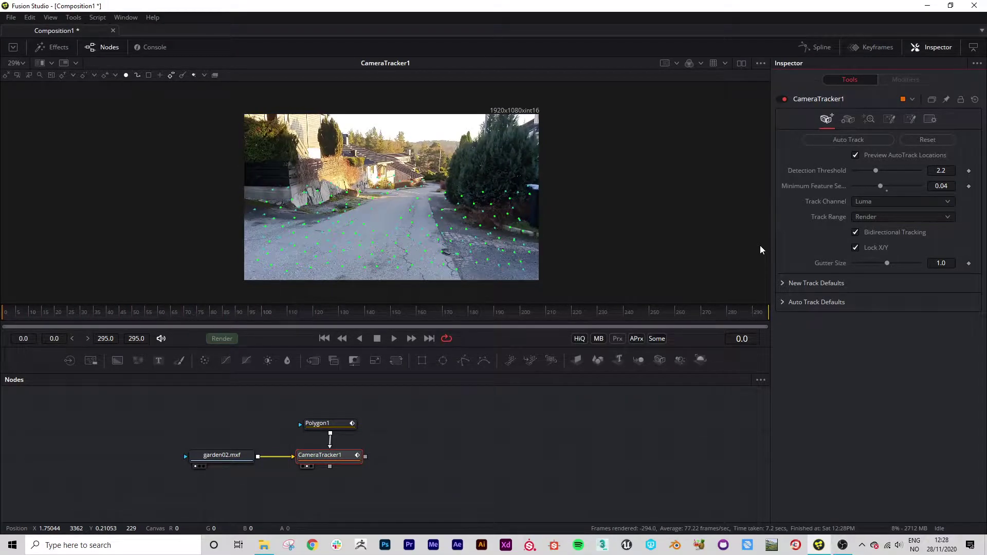
- Bring up CameraTracker1's Solve tab and play the clip to check the tracks
left_click(848, 121)
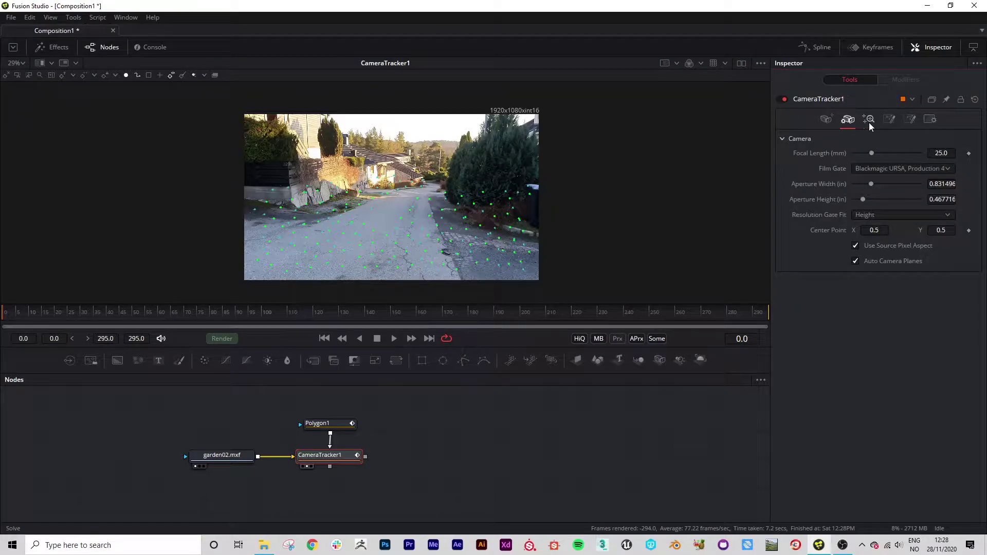
left_click(869, 120)
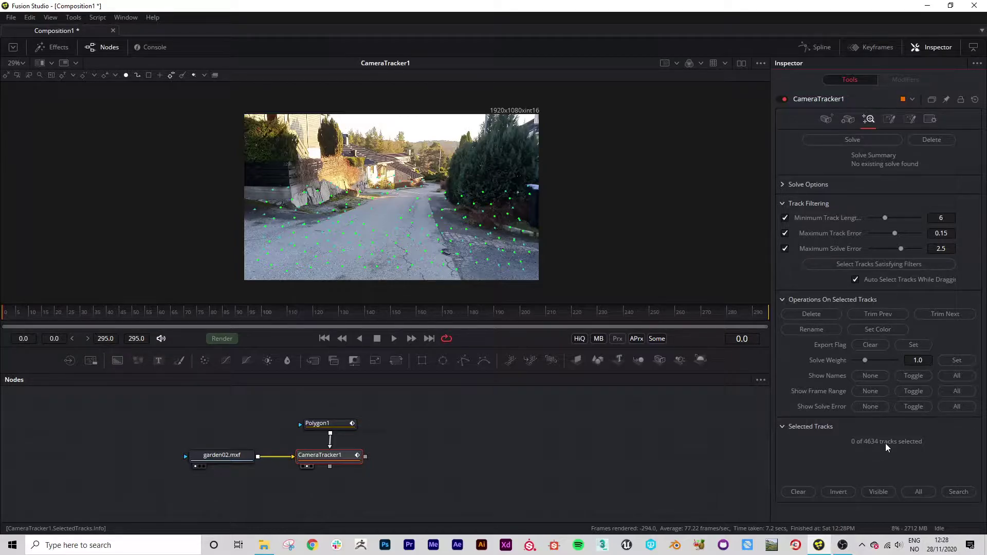
key("space")
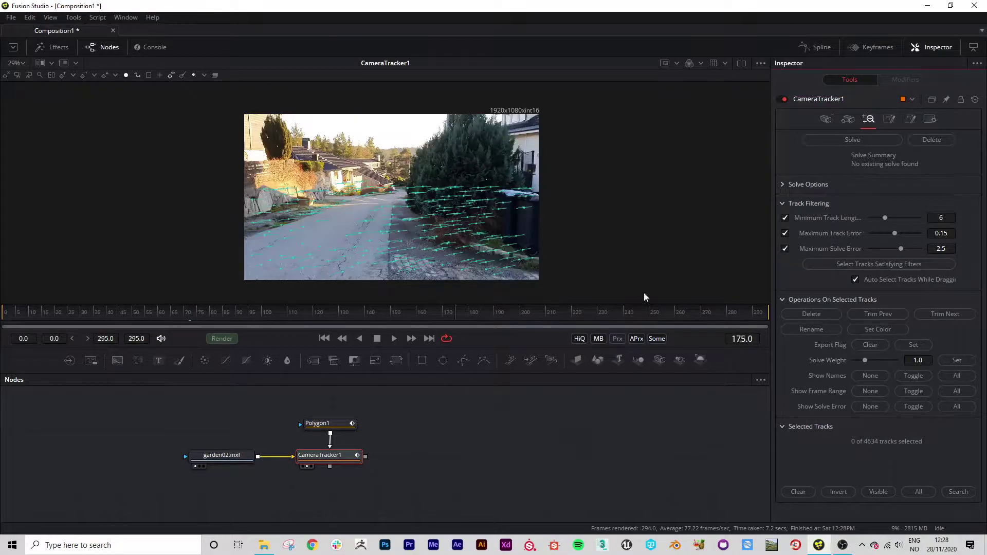
key("space")
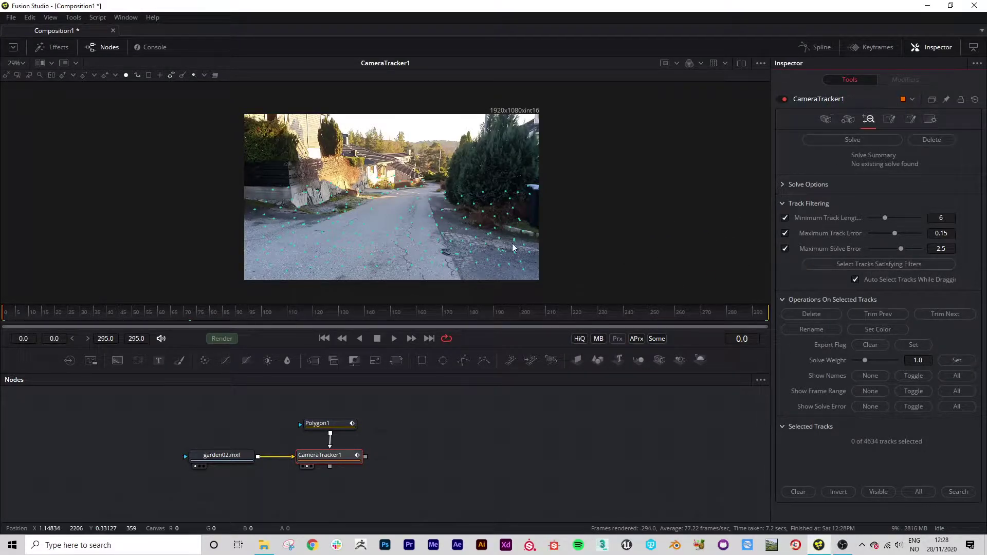
- Solve the camera to 0.6253 px error and 19.56 mm focal length, then scrub to frame 216
left_click(846, 140)
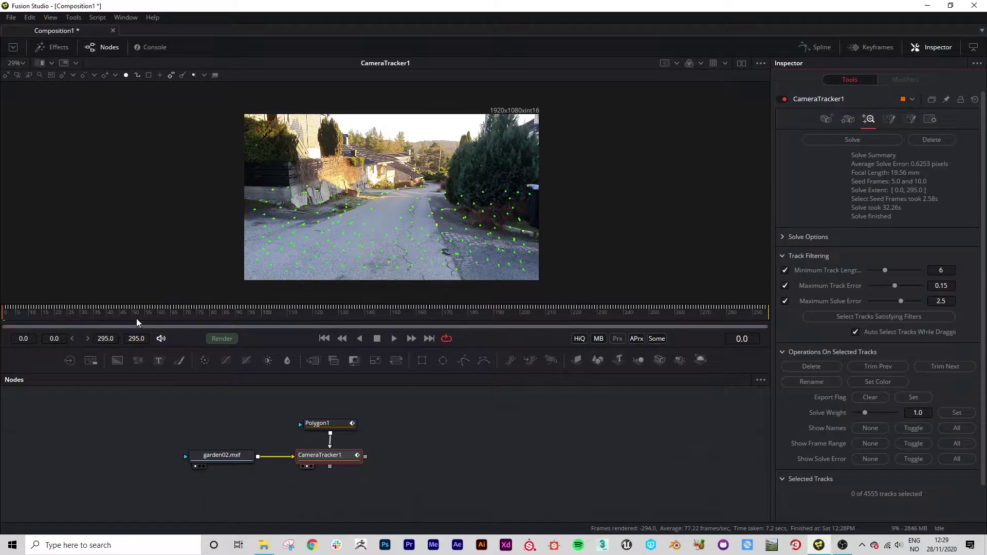
left_click_drag(136, 323, 452, 312)
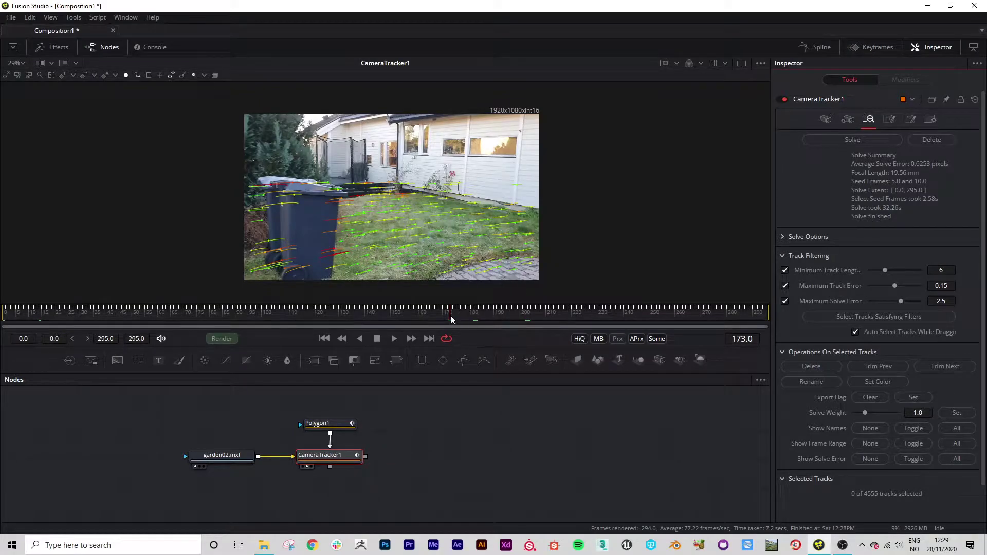
left_click_drag(451, 316, 563, 316)
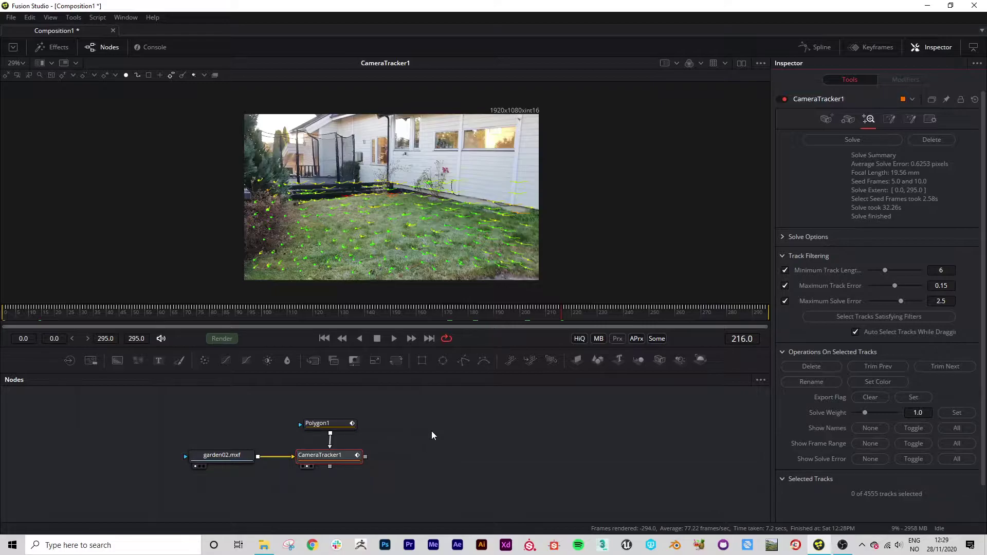
- Add a Transform 3D node to the node graph from the tool search
left_click(409, 462)
key("ctrl+space")
type("Camera Tracker")
key("shift+space")
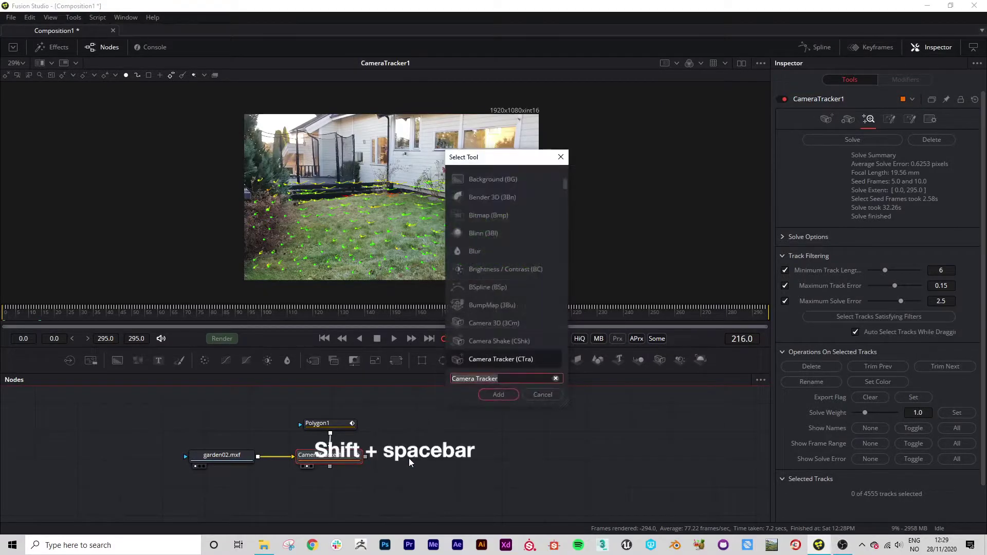
type("xf")
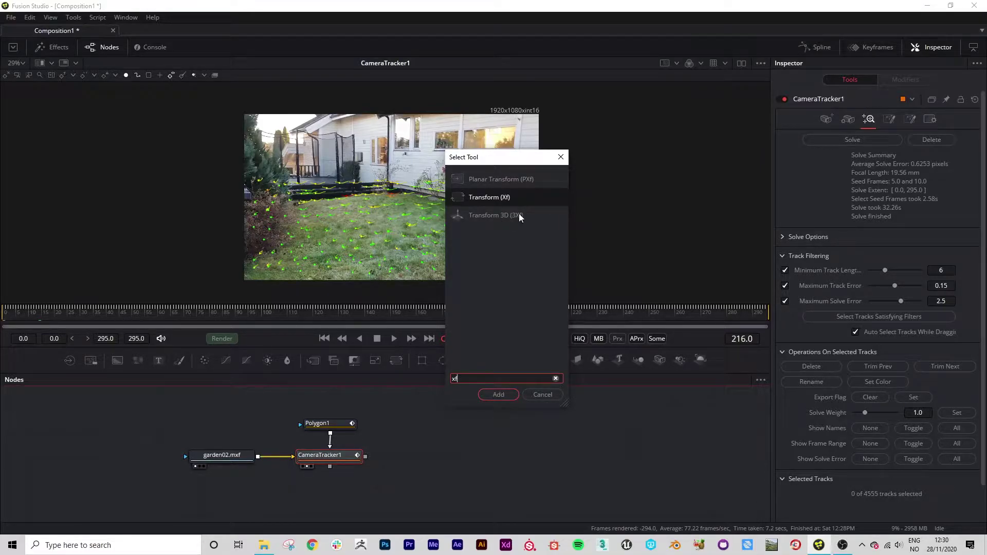
key("BackSpace")
key("BackSpace")
type("Transform 3D")
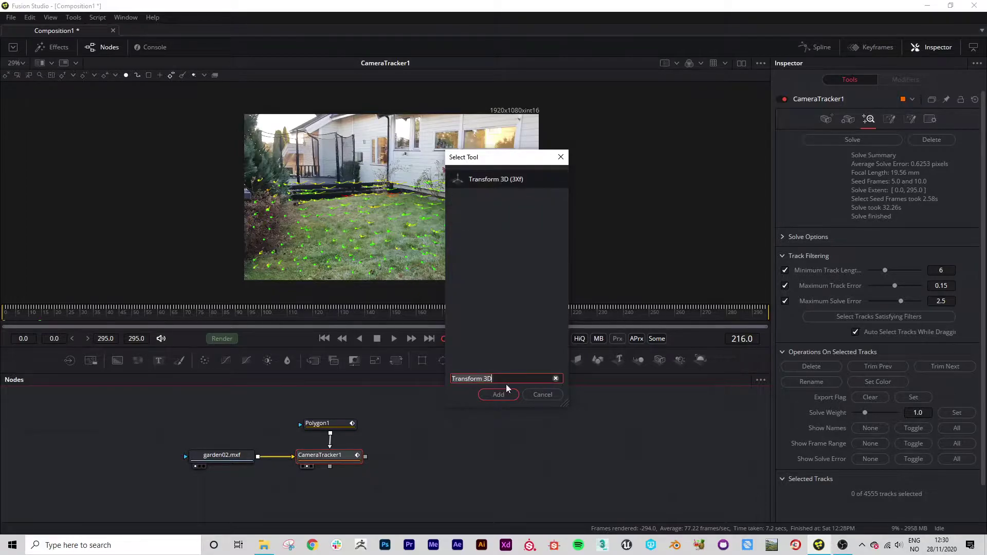
left_click(503, 393)
left_click(456, 437)
- Add a Merge 3D node and place it below Transform3D1
key("shift+space")
type("merge")
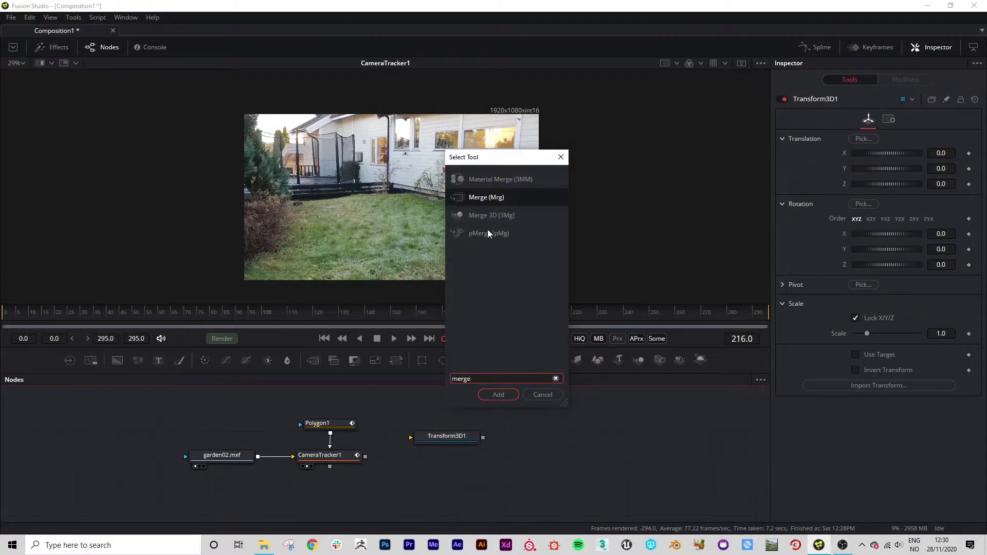
left_click(497, 222)
left_click(498, 395)
left_click_drag(461, 474, 454, 473)
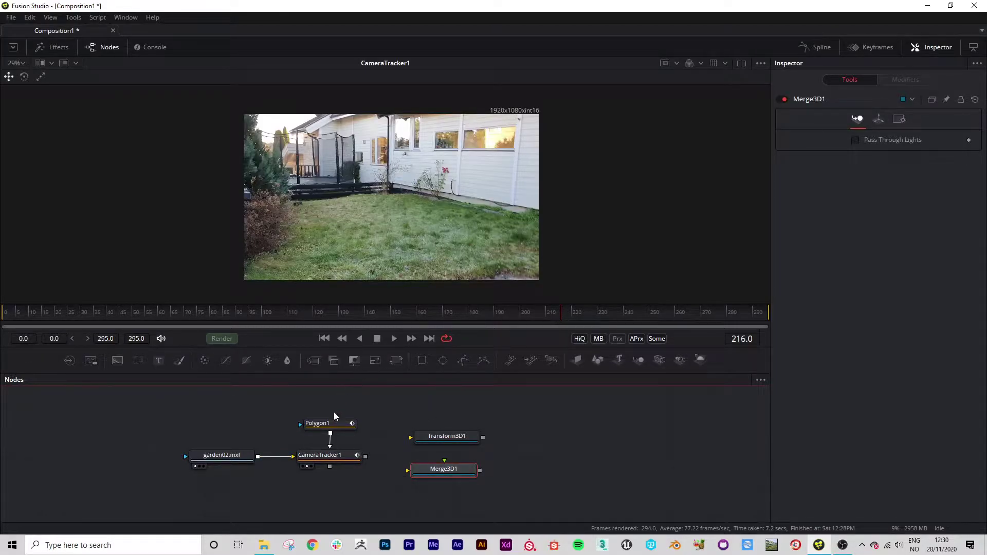
- Connect CameraTracker1's output into Transform3D1's input
left_click(341, 457)
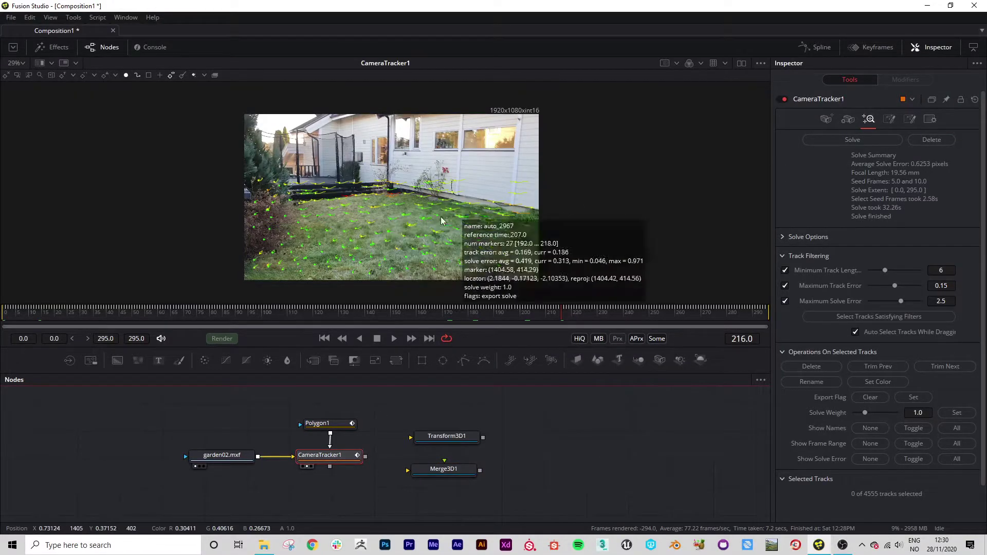
mouse_move(391, 197)
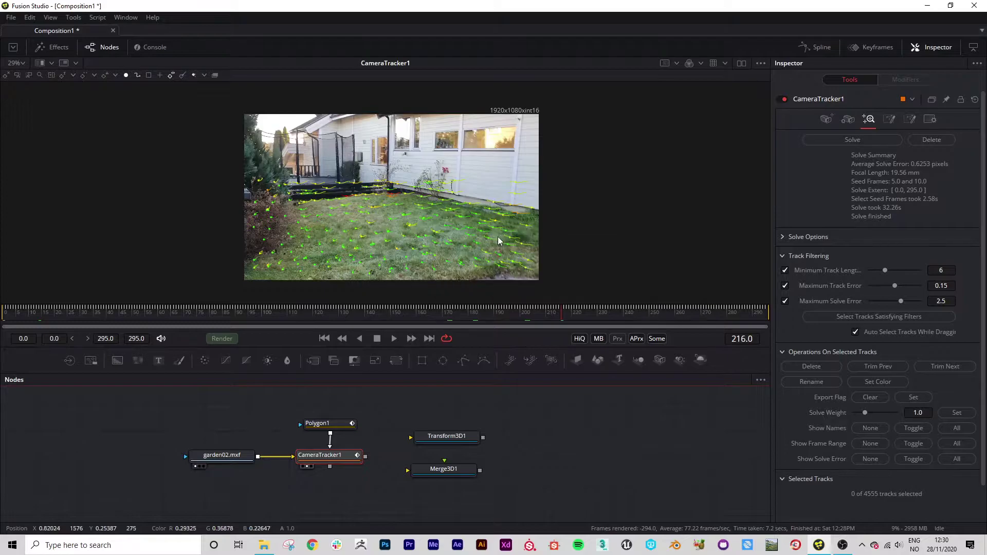
left_click_drag(365, 456, 418, 446)
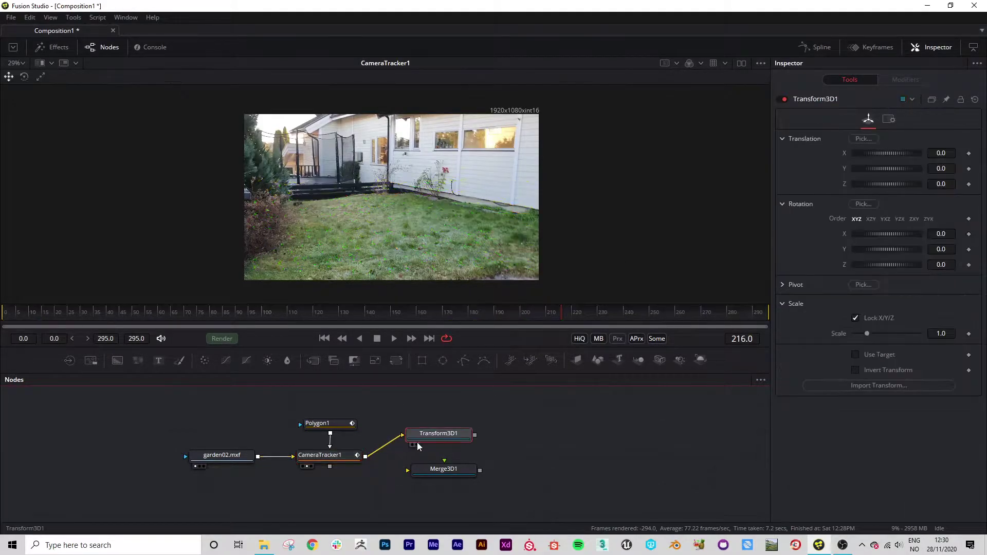
- Show Transform3D1 as a 3D scene in the viewer and delete the Merge3D1 node
left_click(416, 446)
left_click_drag(464, 248, 475, 285)
scroll(436, 205, "up", 3)
scroll(436, 209, "down", 3)
left_click(451, 469)
key("Delete")
- Orbit and dolly the 3D view around the solved point cloud and ground plane
left_click_drag(434, 220, 656, 311)
left_click_drag(603, 282, 412, 196)
left_click_drag(494, 134, 416, 253)
mouse_move(366, 200)
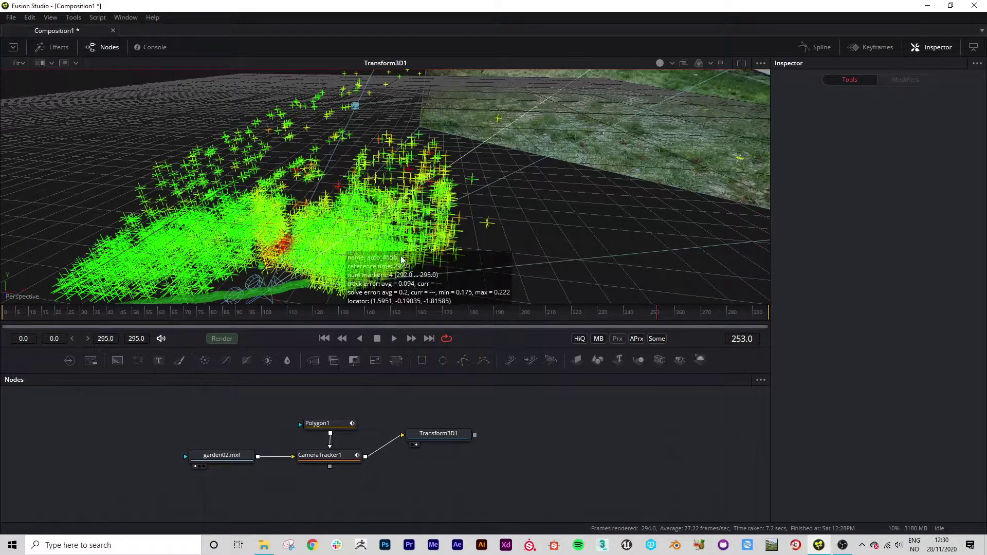
left_click_drag(355, 257, 465, 200)
mouse_move(466, 159)
left_click_drag(468, 161, 369, 203)
scroll(369, 203, "down", 5)
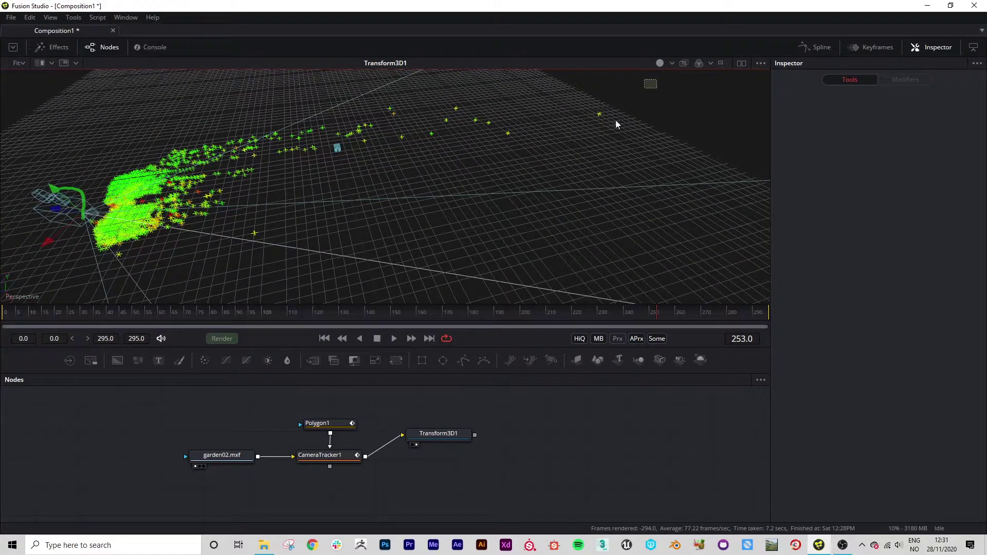
- Select a wide region of track points, then pan, zoom and tilt to view the cloud from below
left_click_drag(613, 129, 288, 281)
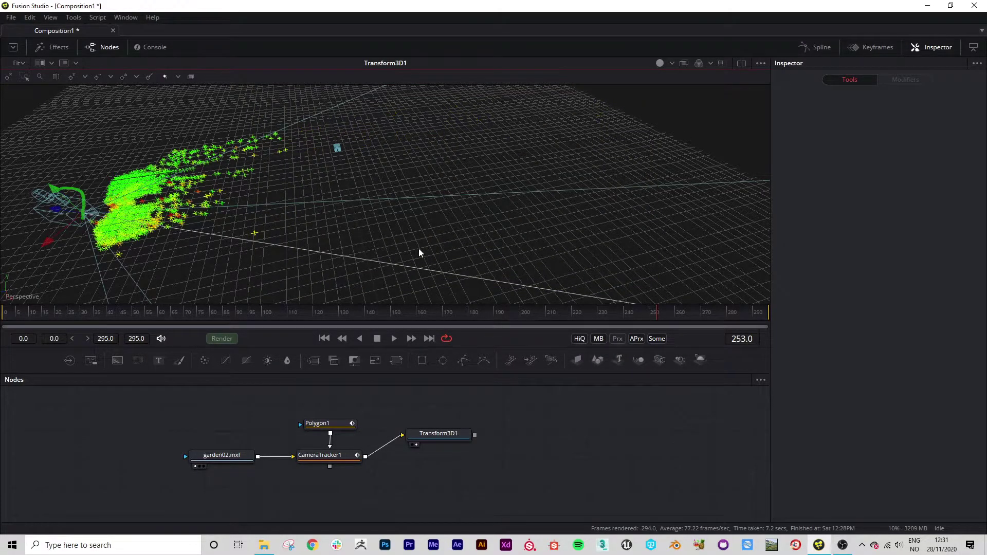
left_click_drag(311, 239, 479, 204)
scroll(448, 192, "up", 10)
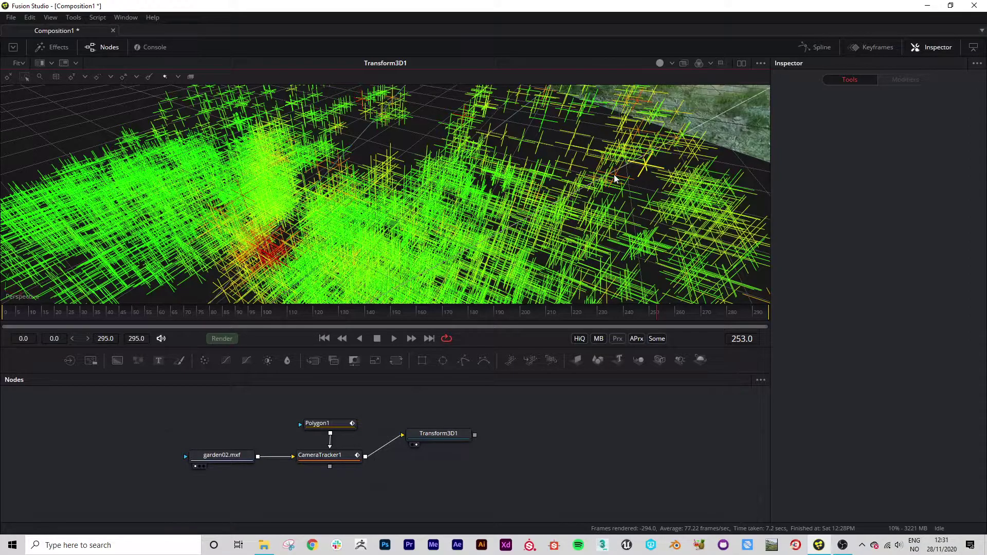
mouse_move(363, 160)
left_mouse_down()
mouse_move(385, 141)
mouse_move(461, 129)
left_mouse_up()
scroll(452, 200, "up", 1)
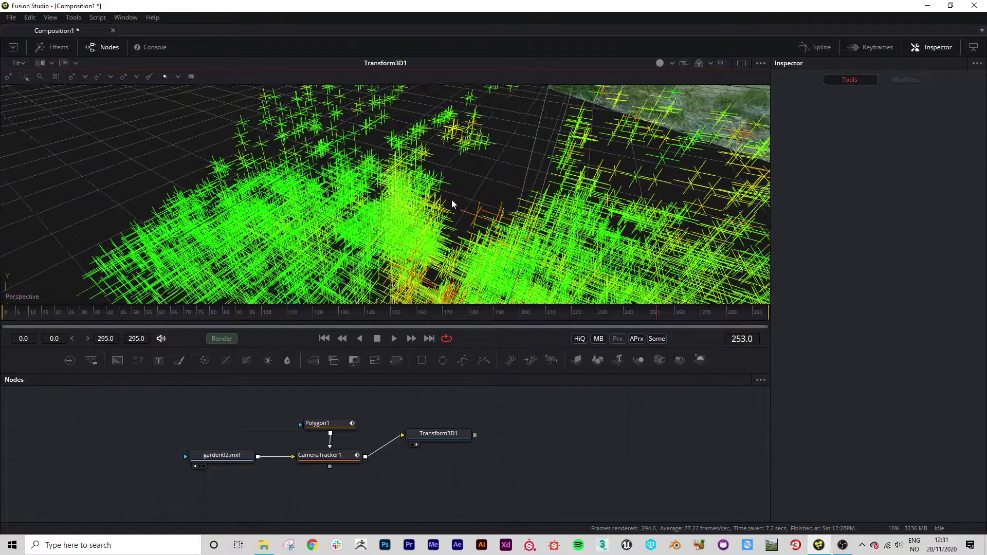
scroll(504, 128, "up", 2)
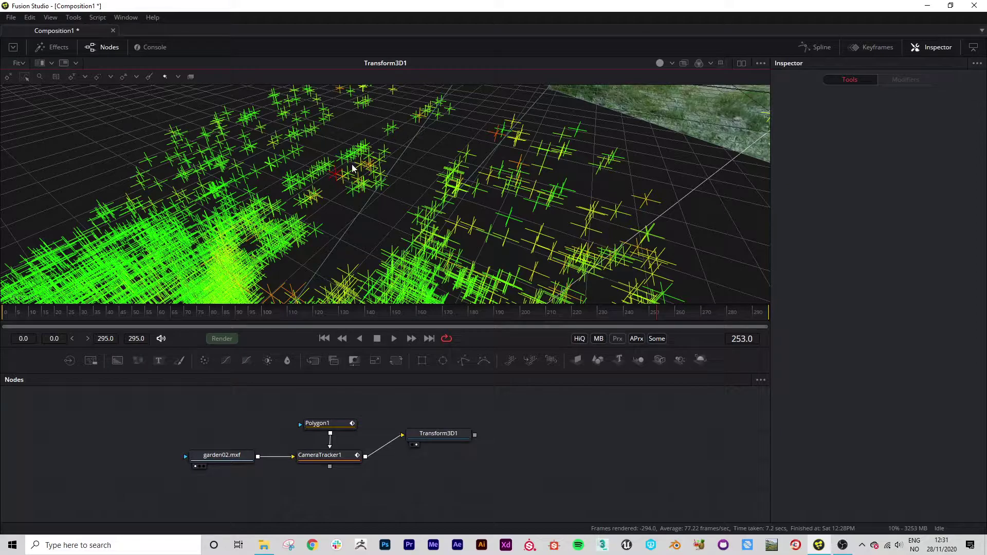
scroll(349, 230, "down", 5)
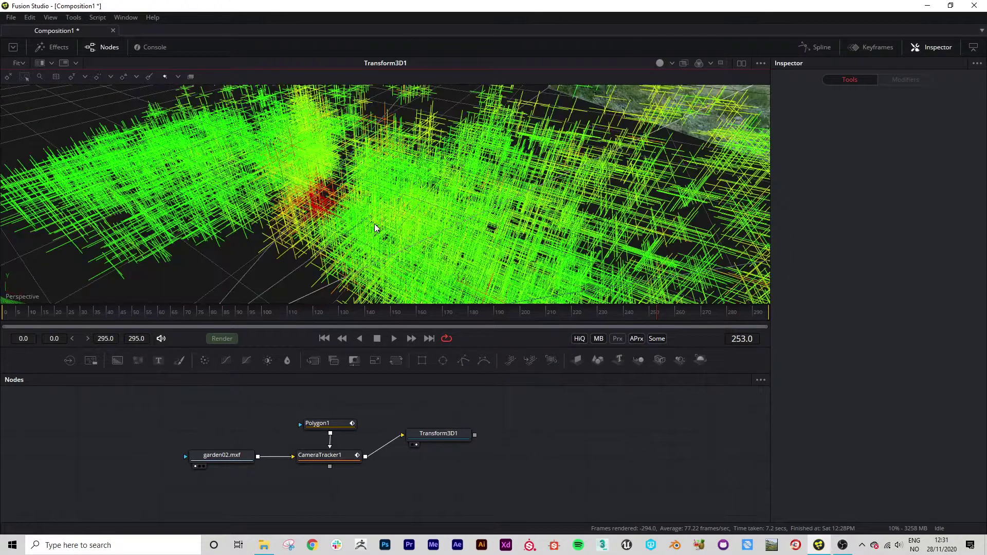
left_click_drag(359, 225, 448, 224)
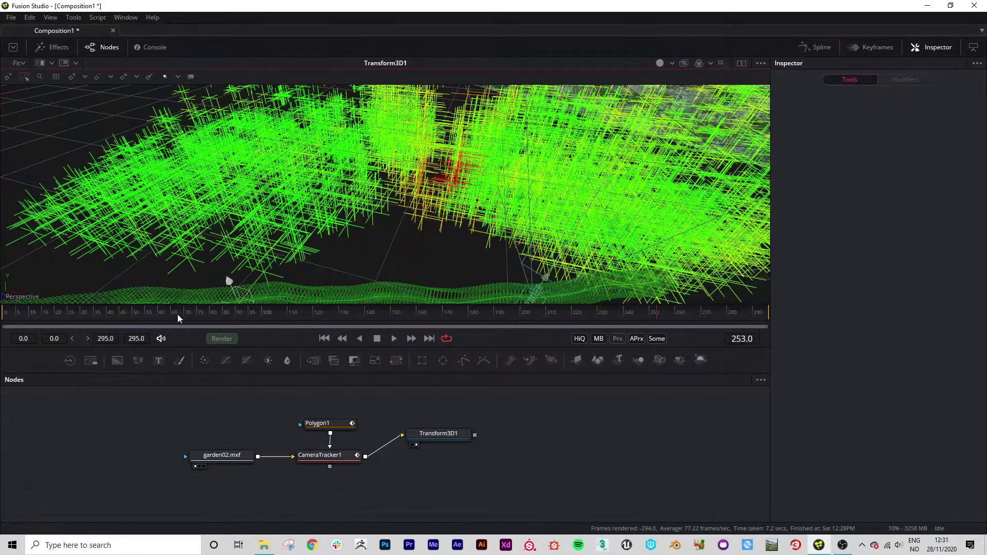
- Switch the viewer to Top, zoom, select the central track cluster, and pan left
right_click(24, 297)
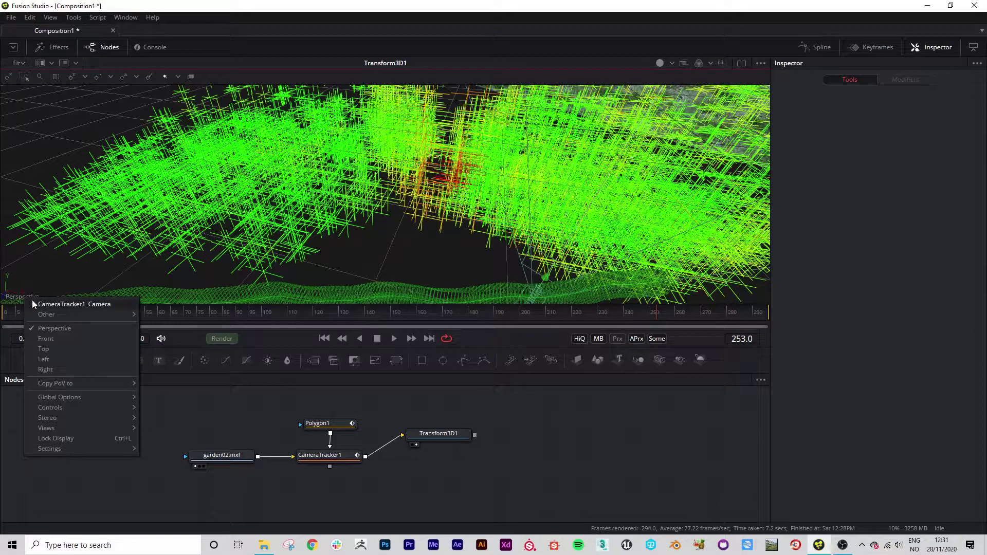
left_click(96, 350)
scroll(397, 218, "down", 5)
scroll(376, 234, "up", 5)
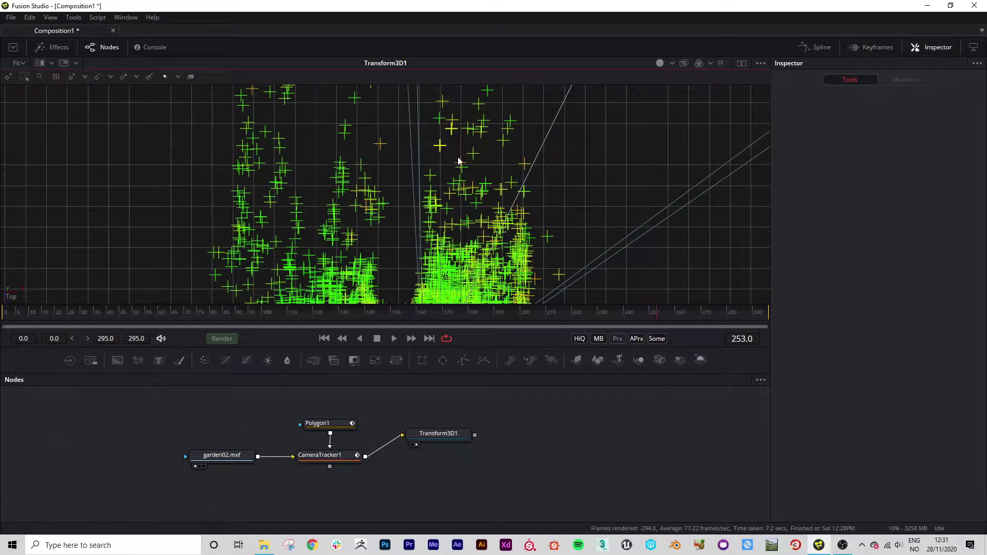
scroll(443, 154, "down", 3)
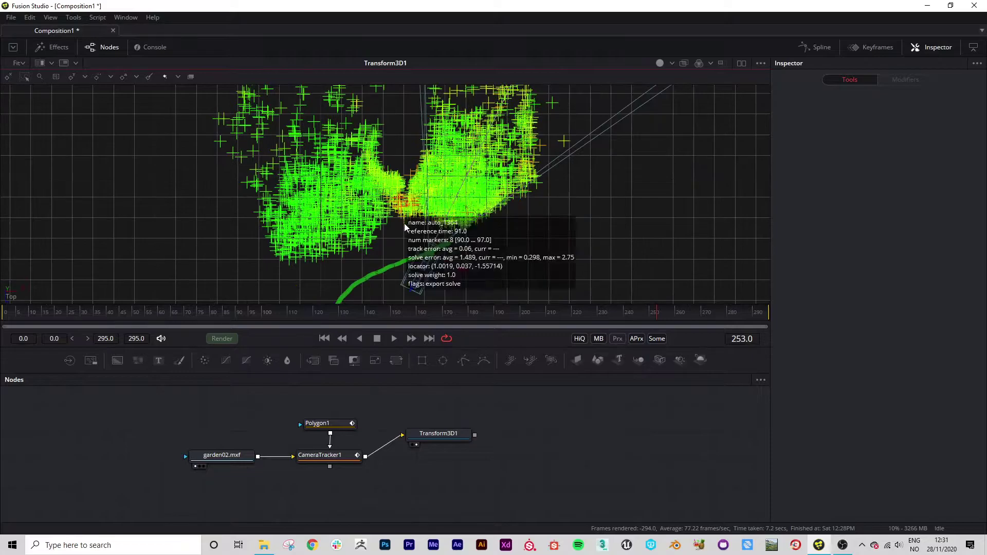
scroll(418, 219, "up", 3)
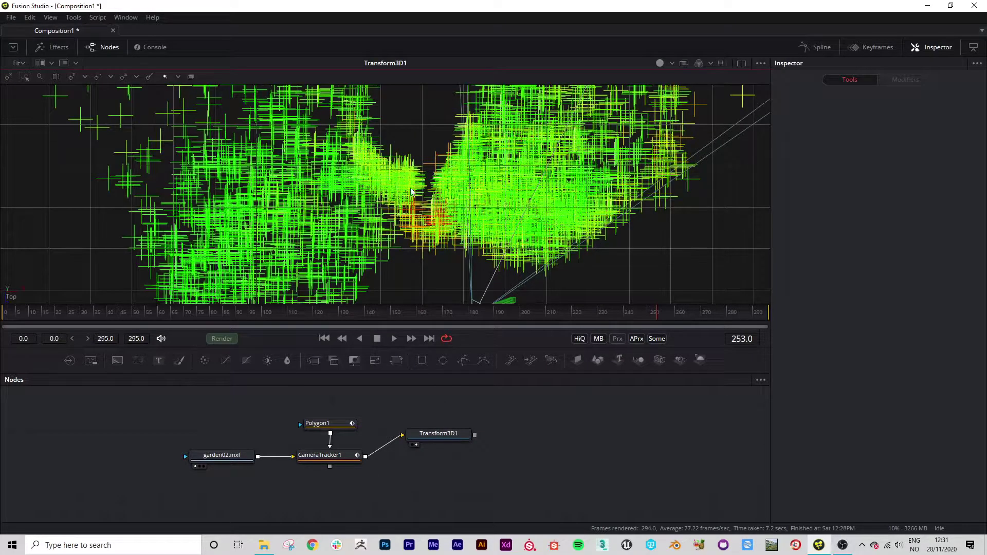
left_click_drag(411, 192, 449, 246)
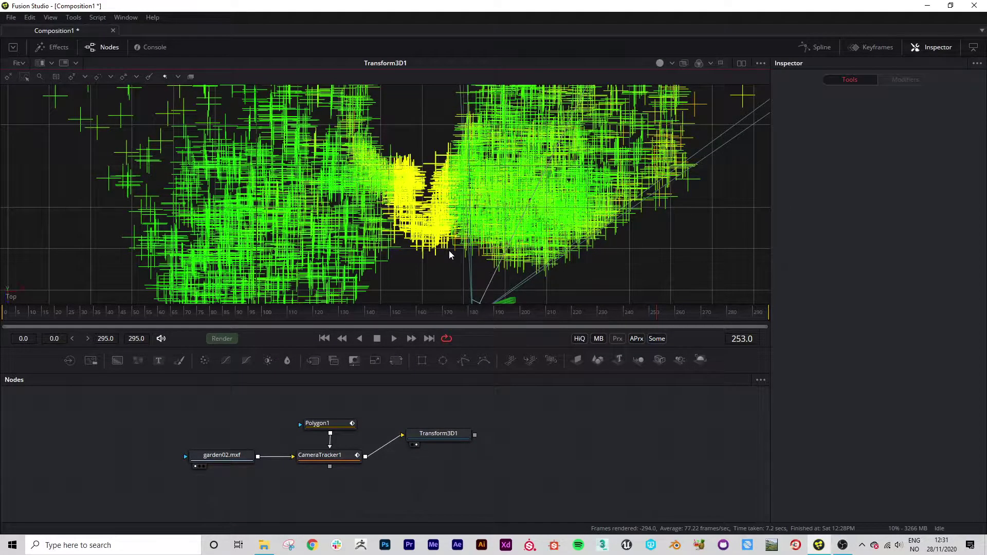
left_click_drag(462, 232, 418, 231)
mouse_move(419, 231)
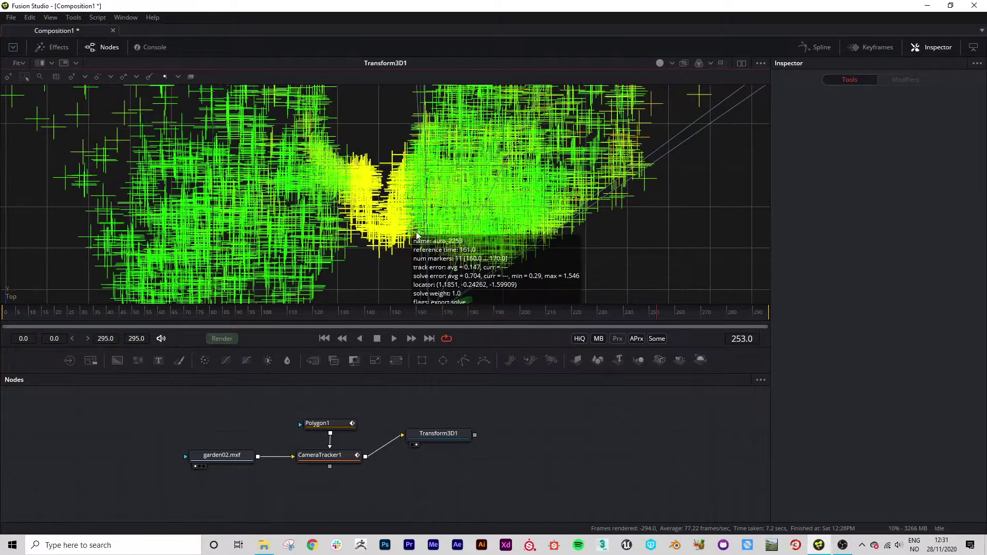
- Return the viewer to Perspective and orbit the point cloud from several angles
right_click(14, 301)
left_click(39, 329)
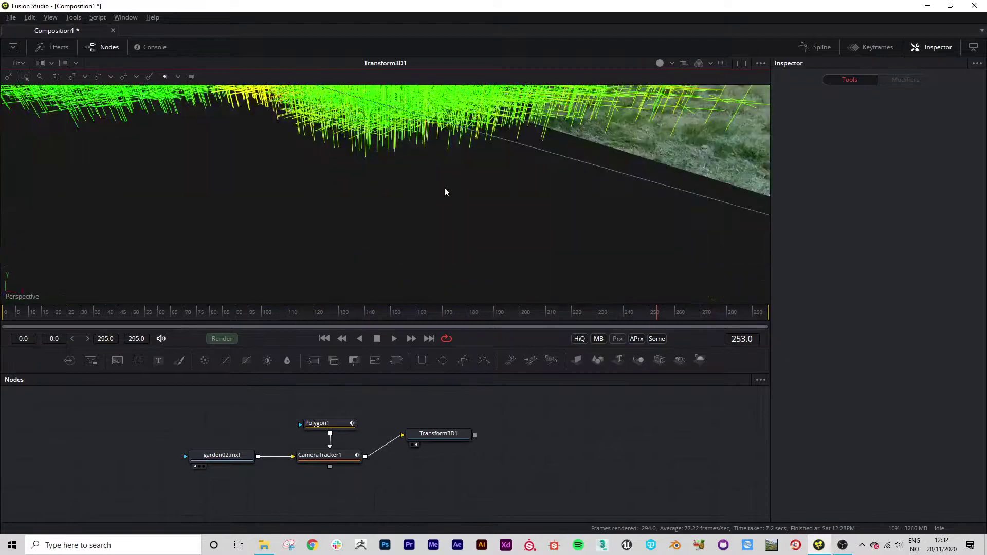
left_click_drag(445, 192, 478, 239)
right_click(468, 224)
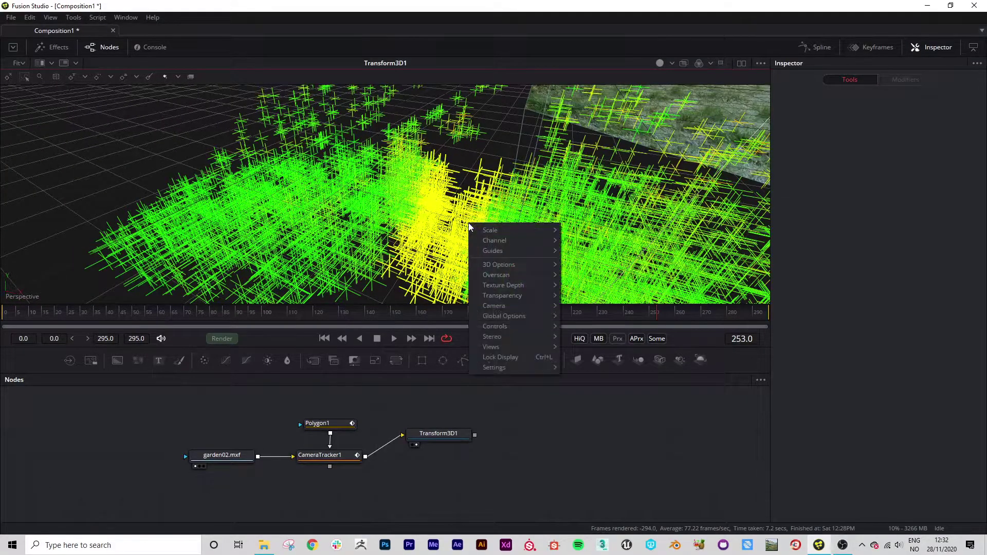
left_click(456, 208)
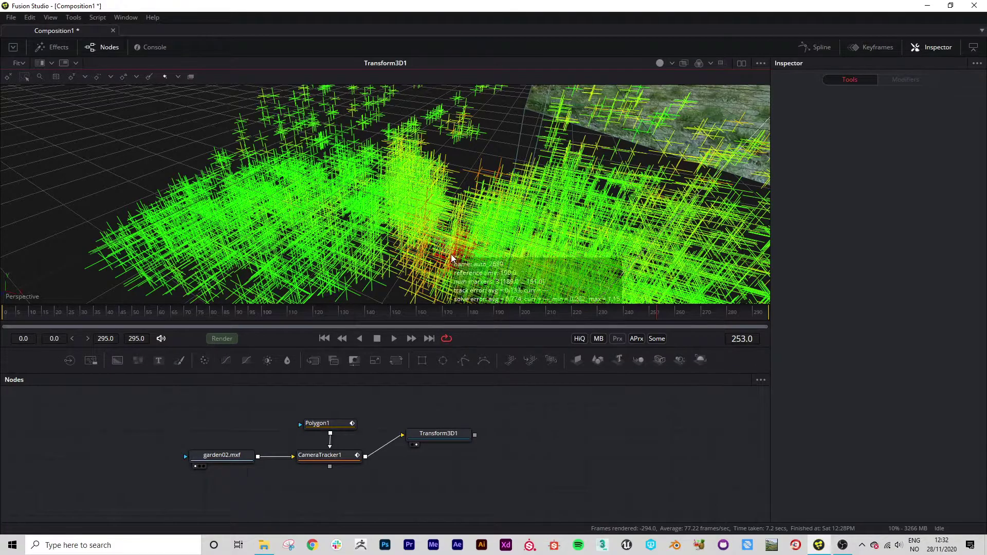
mouse_move(461, 261)
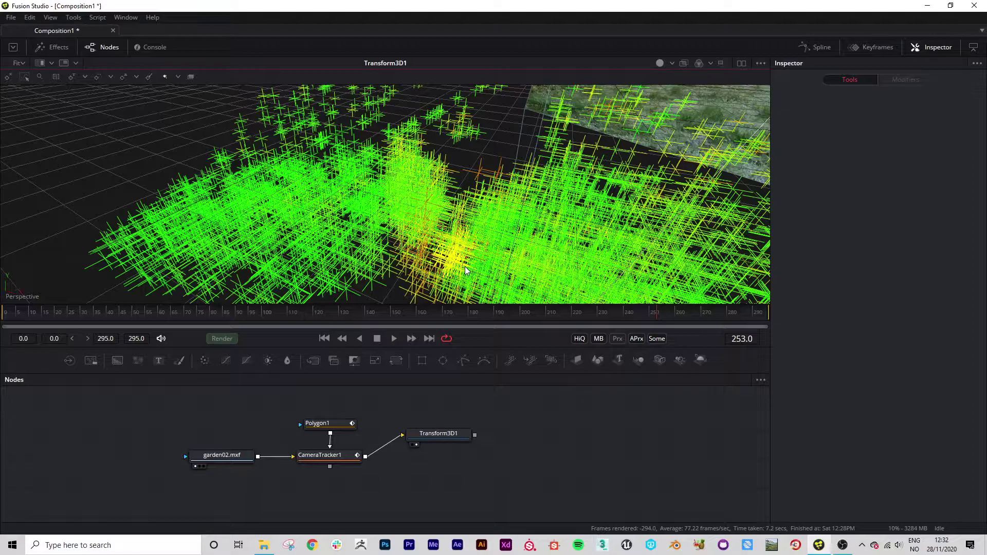
mouse_move(509, 189)
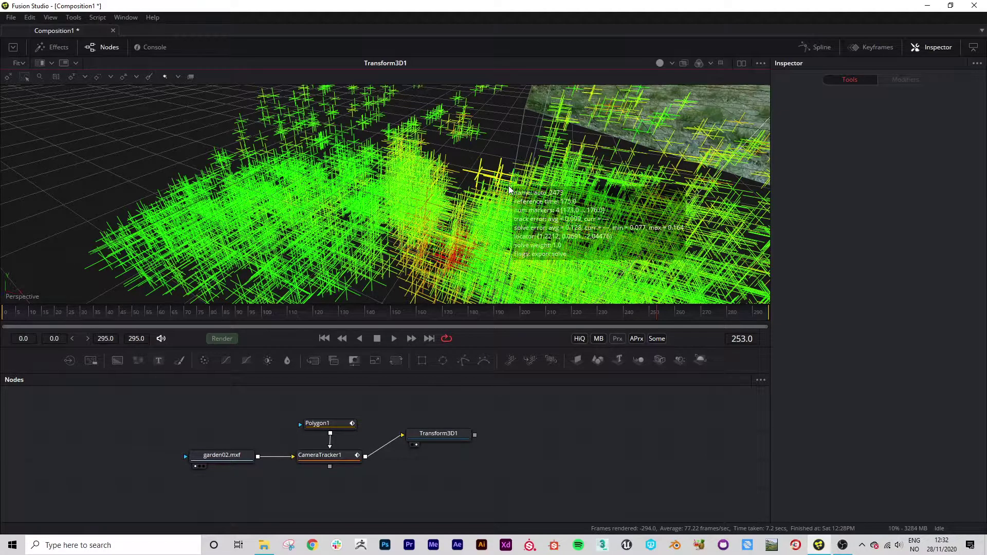
left_click_drag(458, 171, 470, 255)
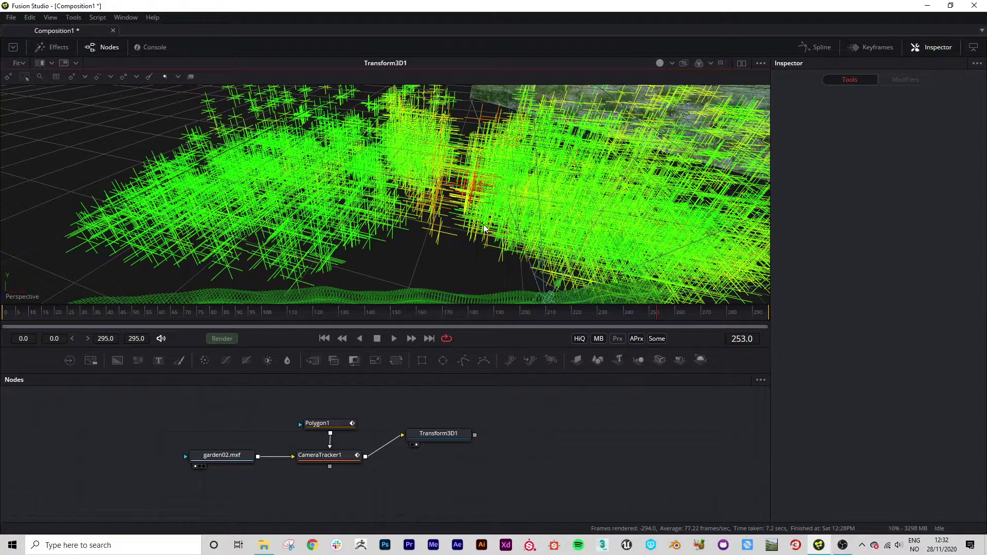
- View the scene through CameraTracker1_Camera at frame 140
right_click(20, 297)
left_click(42, 304)
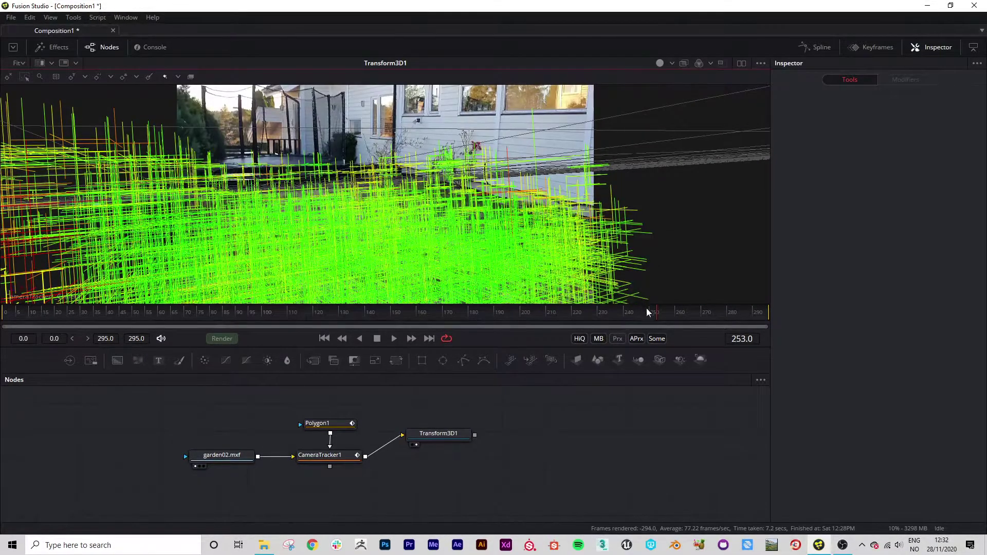
left_click_drag(584, 315, 371, 315)
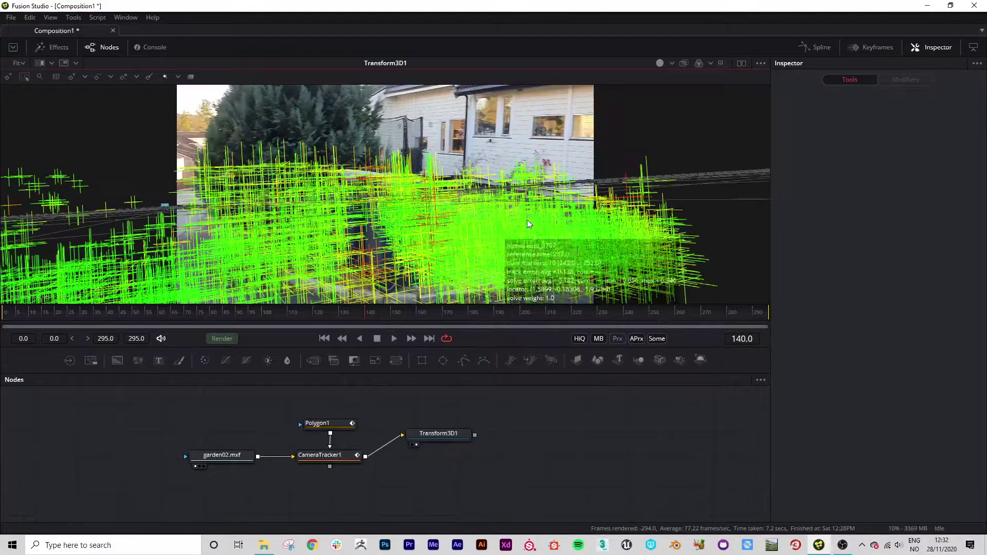
- Set CameraTracker1's Locator Size to 0.024 in Options and return the viewer to Perspective
left_click(338, 460)
left_click(419, 436)
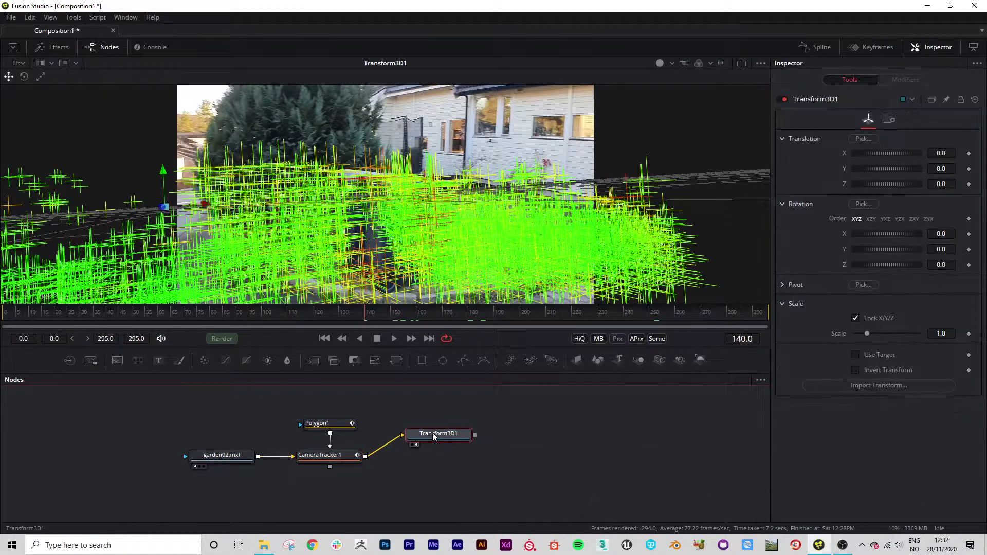
left_click(338, 460)
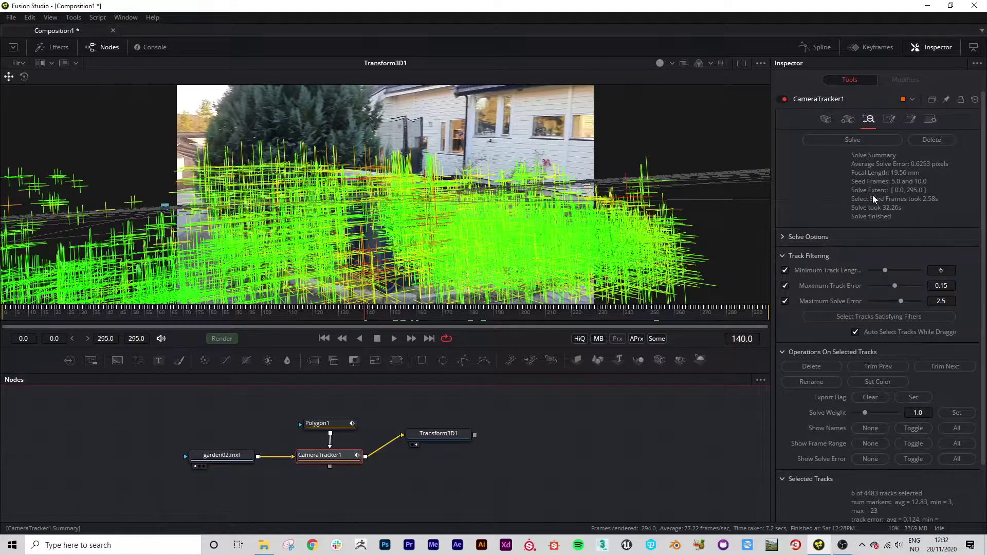
left_click(889, 119)
left_click(911, 120)
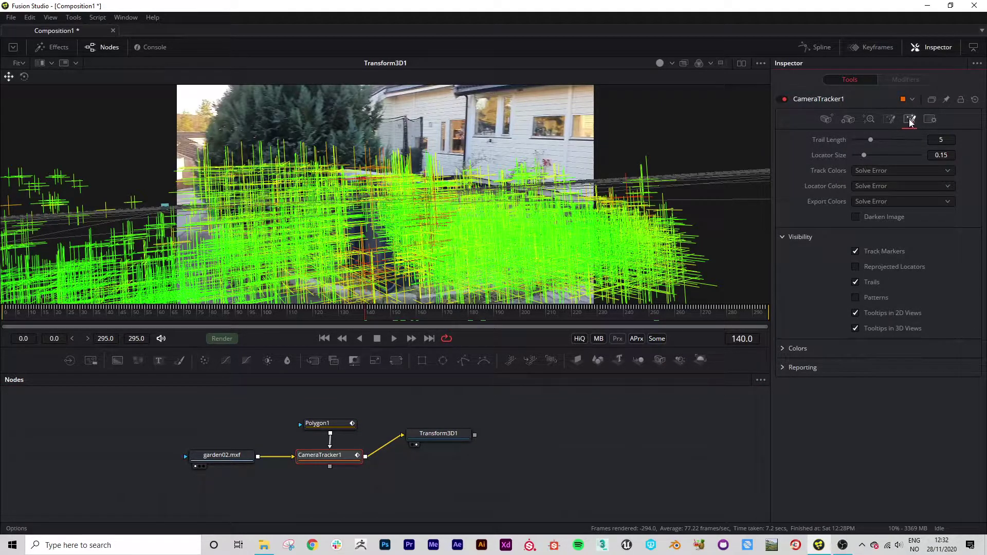
left_click_drag(864, 155, 856, 156)
mouse_move(406, 270)
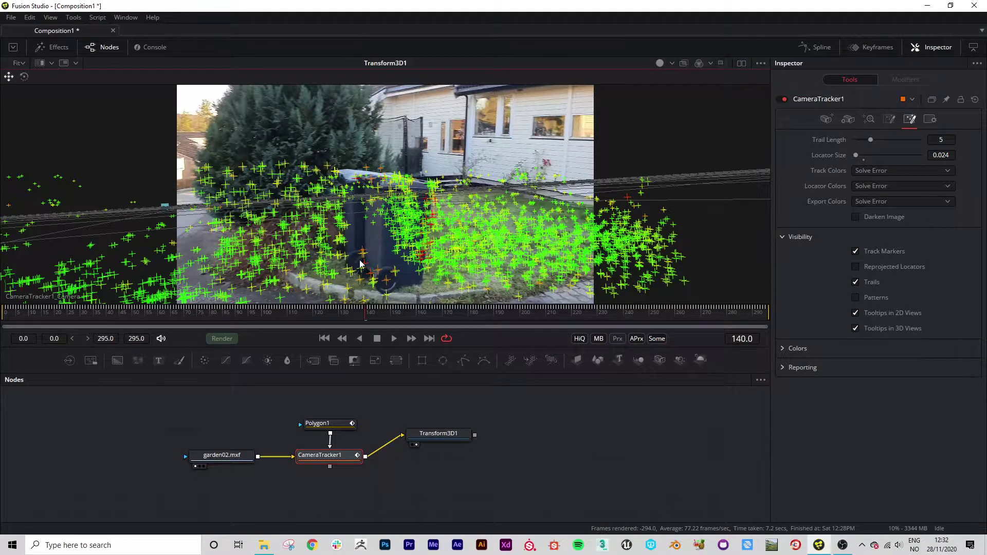
mouse_move(370, 279)
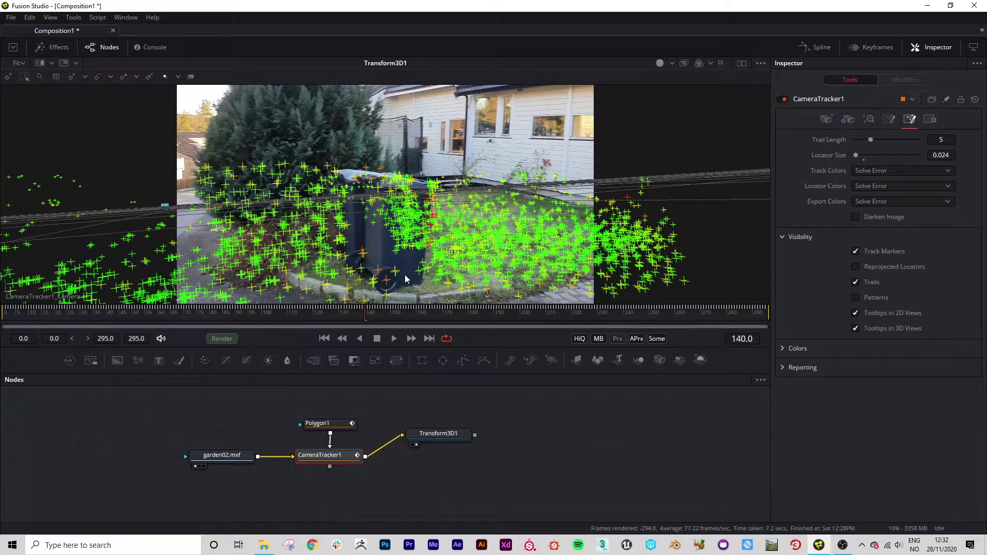
right_click(21, 303)
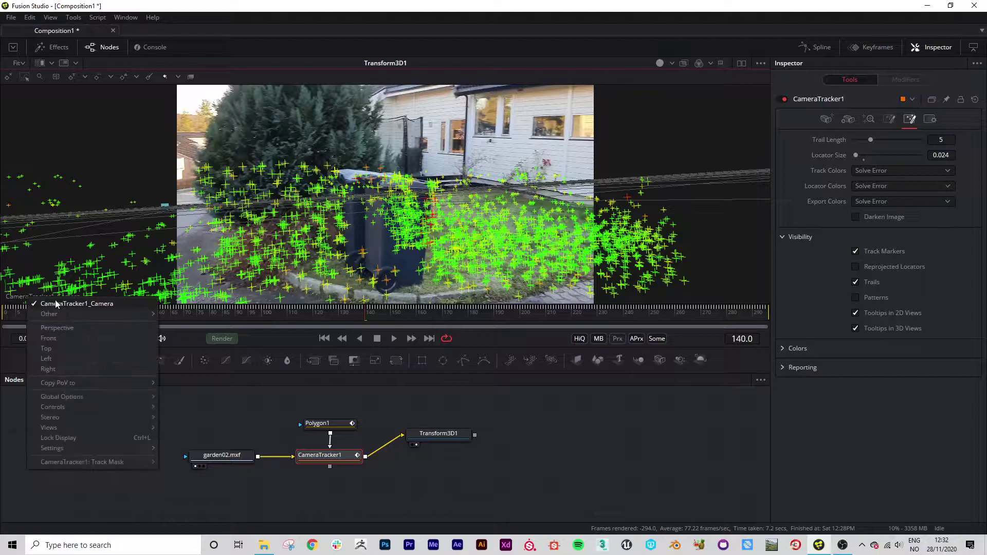
left_click(62, 325)
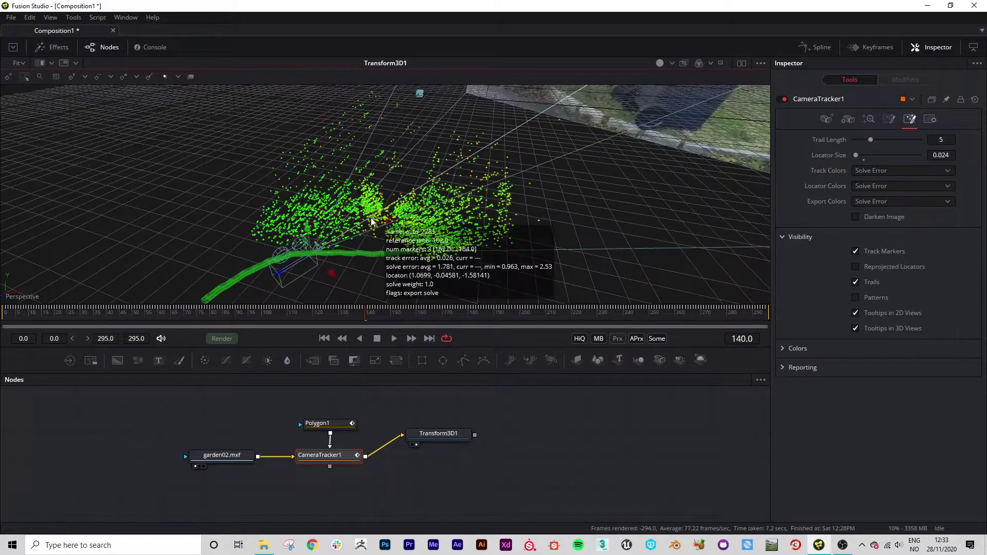
scroll(391, 226, "up", 5)
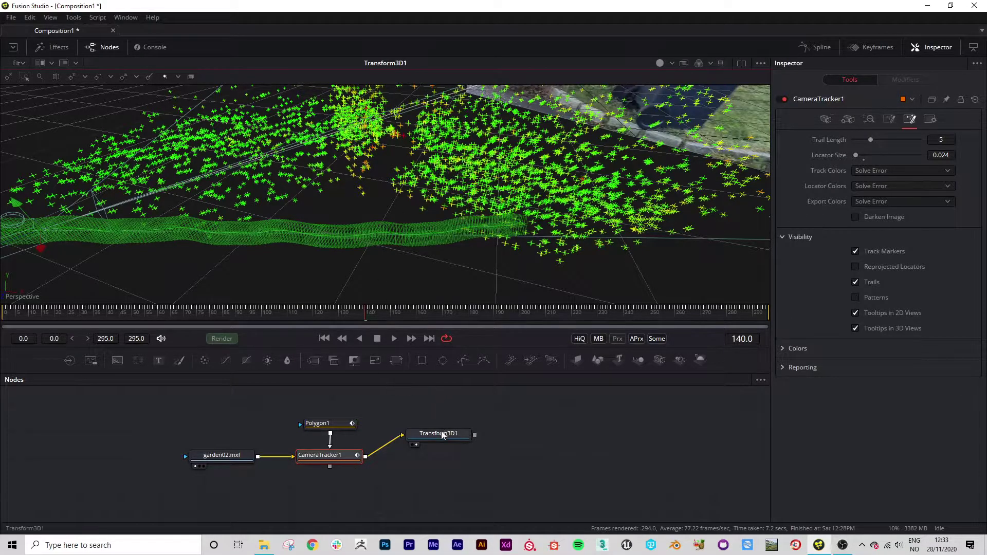
- Re-solve CameraTracker1 from frame 0, reaching 0.4875 px error and 19.73 mm focal length
left_click_drag(439, 433, 442, 446)
left_click_drag(337, 460, 436, 239)
left_click_drag(371, 311, 553, 308)
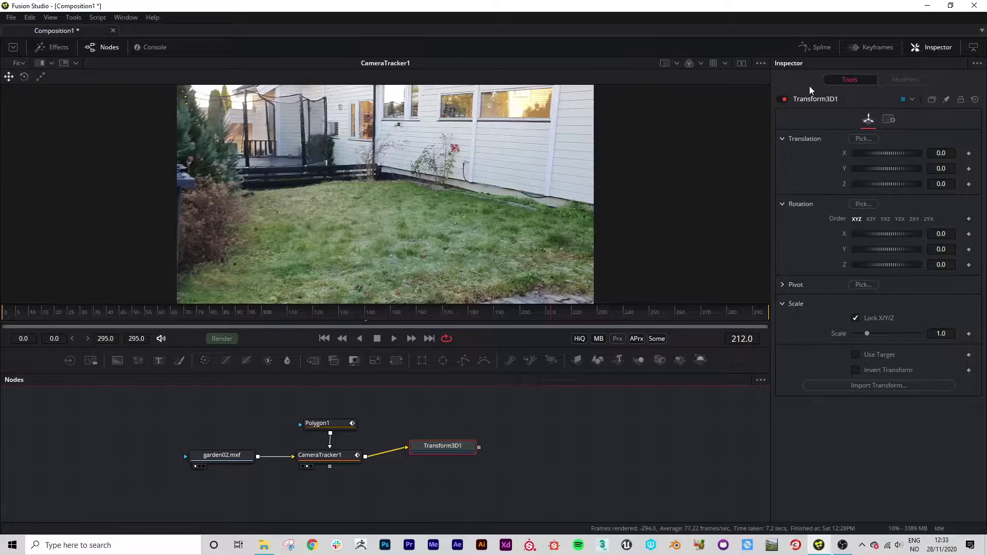
left_click(334, 459)
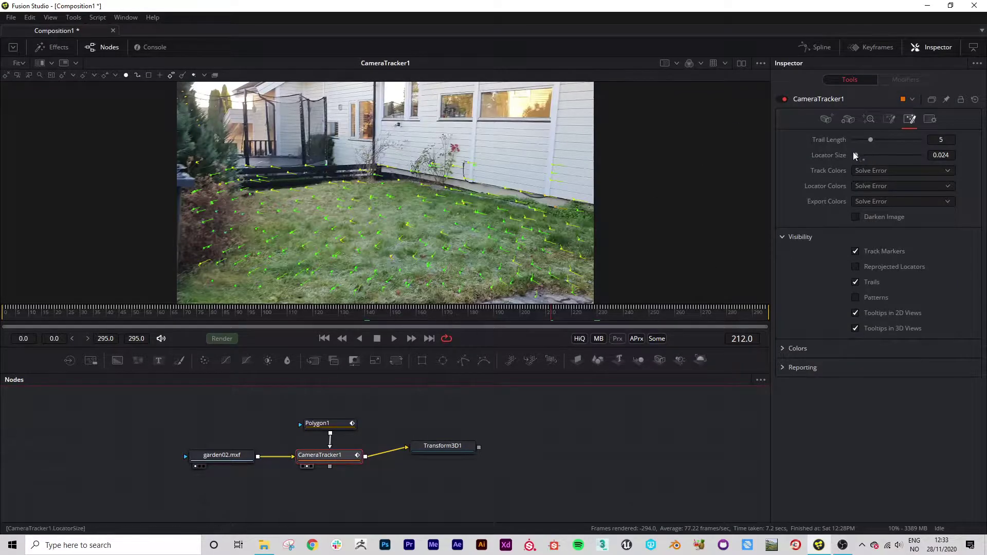
left_click(869, 120)
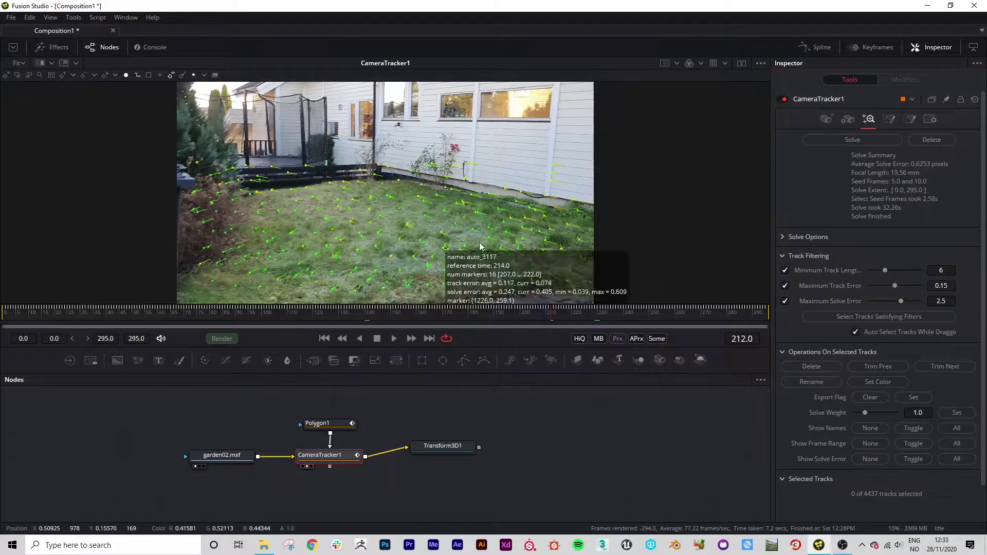
left_click(324, 340)
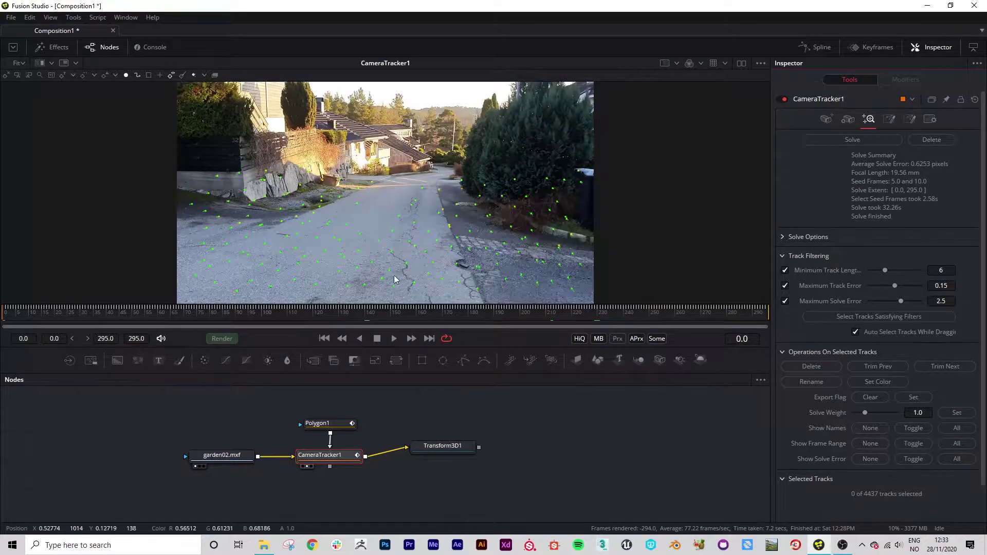
left_click(865, 140)
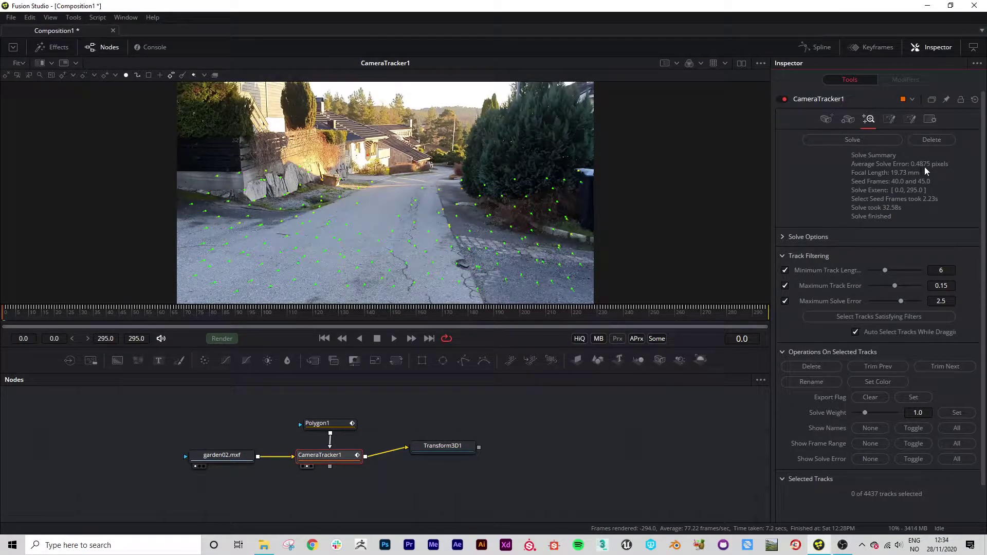
- Delete stray tracks on the wheelie bins around frame 127, including a group of six
left_click_drag(72, 312, 362, 312)
left_click(392, 271)
key("Delete")
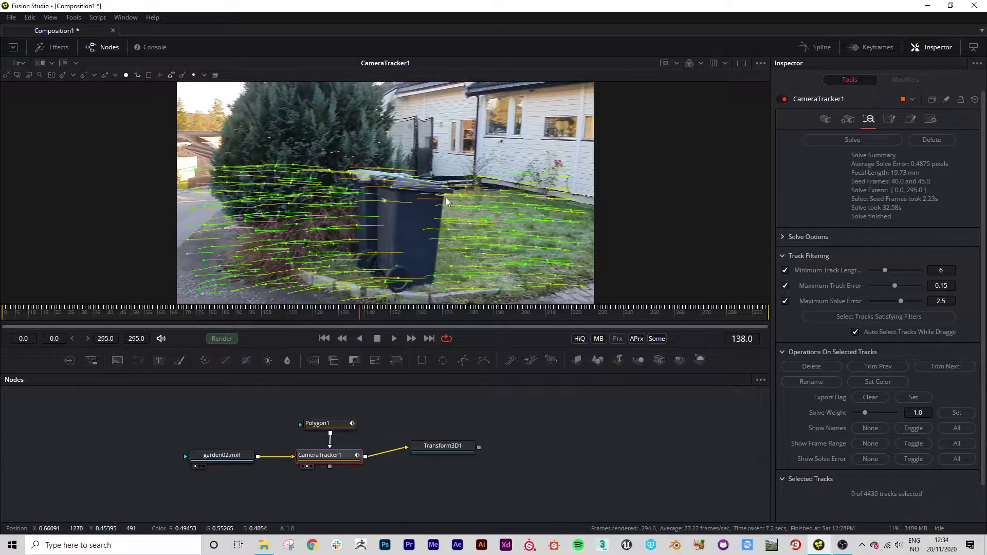
left_click(446, 203)
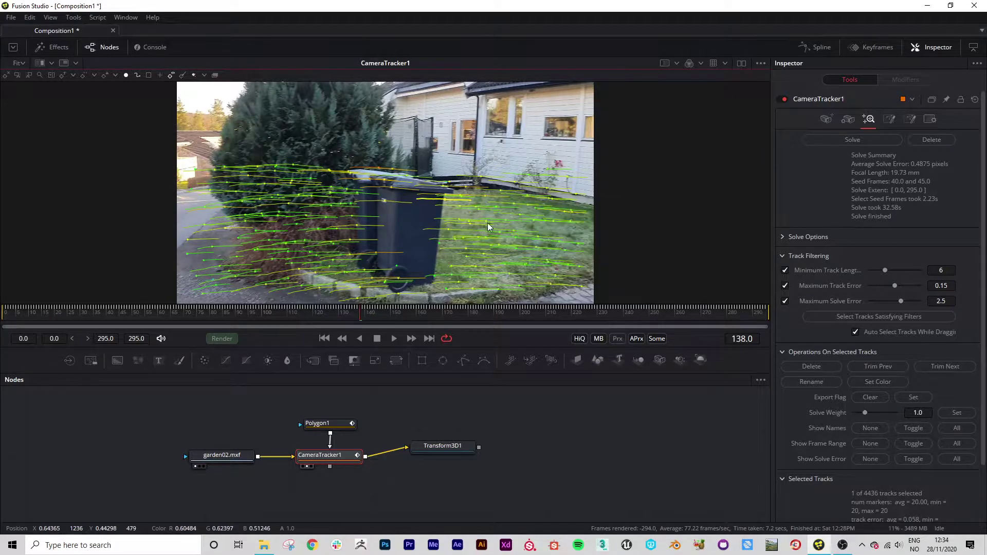
key("Delete")
left_click_drag(401, 196, 355, 164)
left_click_drag(371, 316, 406, 313)
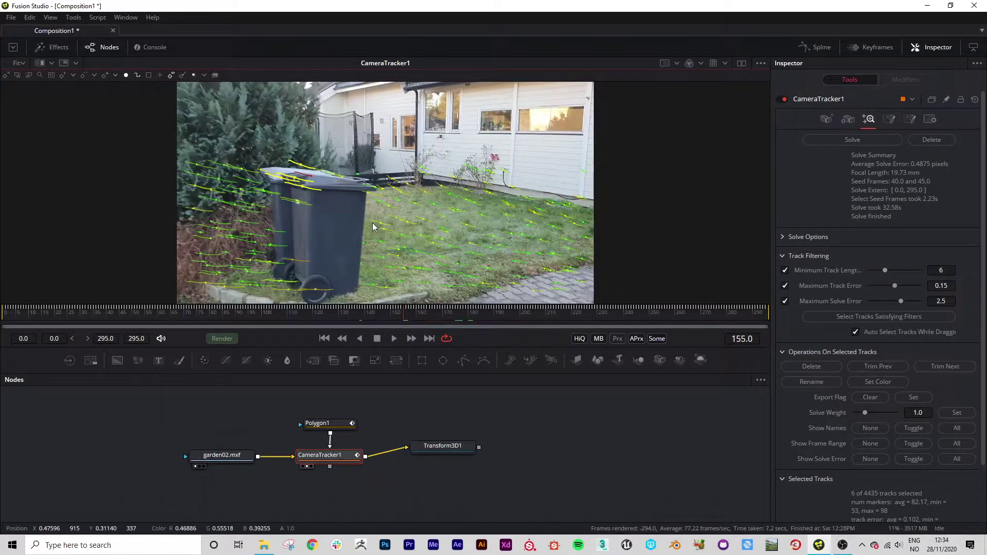
key("Delete")
- Delete the remaining bin tracks around frame 182, leaving 4425 tracks, and return to frame 0
left_click(311, 180)
key("Delete")
left_click_drag(405, 313, 474, 314)
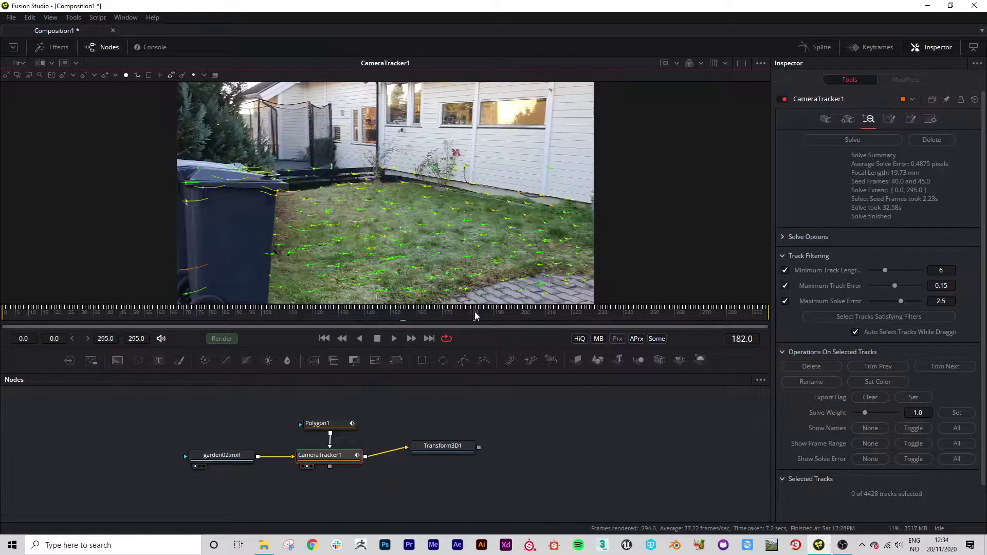
left_click(279, 198)
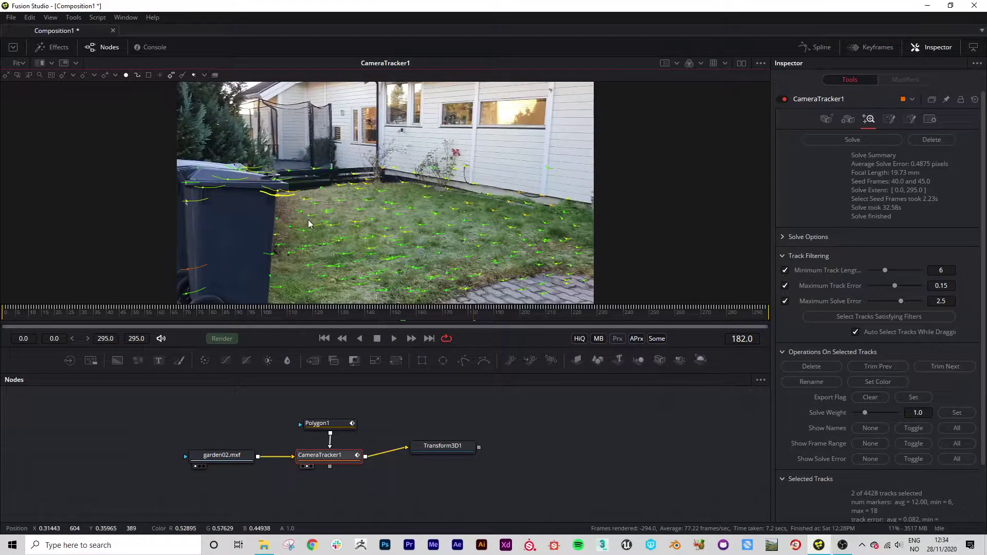
key("Delete")
left_click(208, 273)
key("Delete")
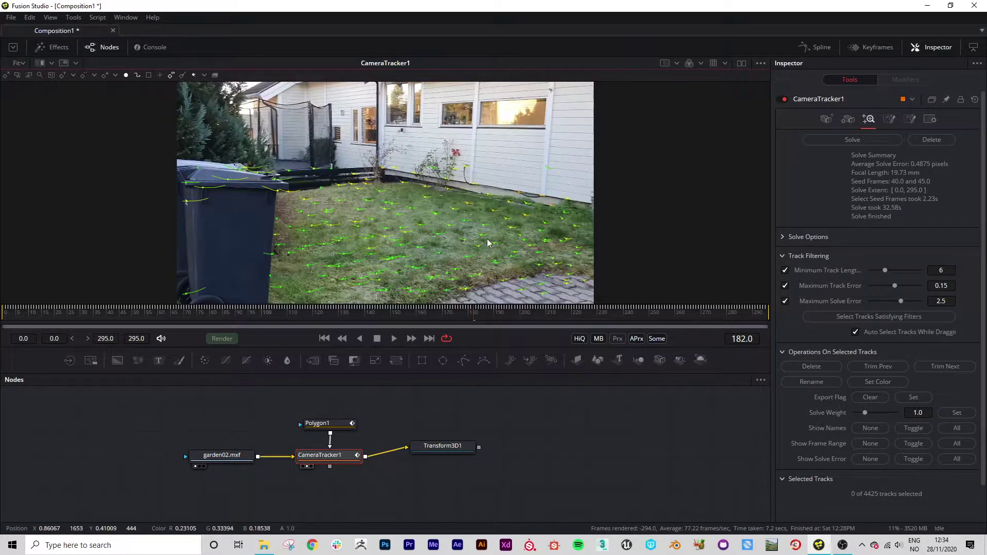
left_click_drag(474, 312, 766, 311)
left_click(324, 339)
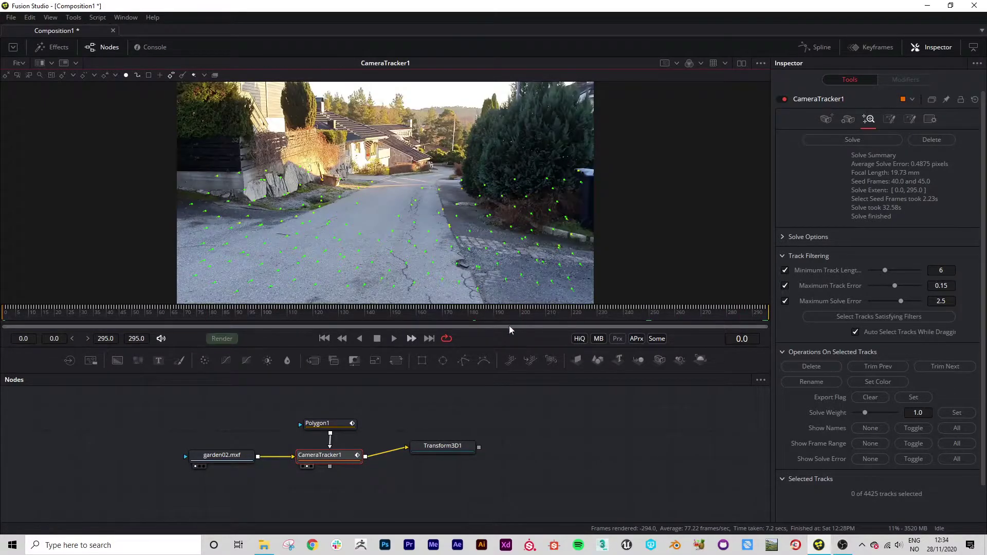
- Re-solve the cleaned tracks over frames 0–295 to 0.4708 px error, review them, and expand Solve Options
left_click(853, 141)
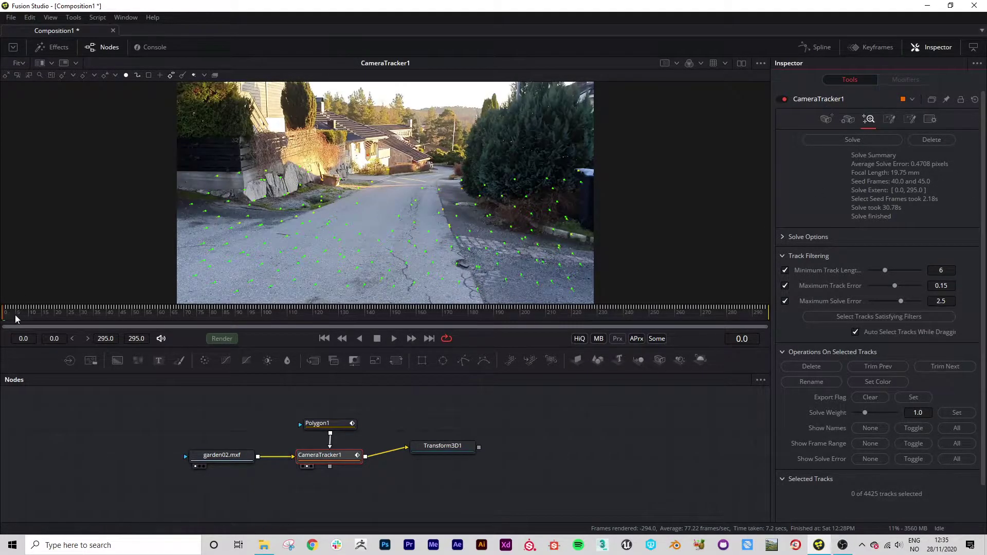
left_click_drag(13, 313, 732, 301)
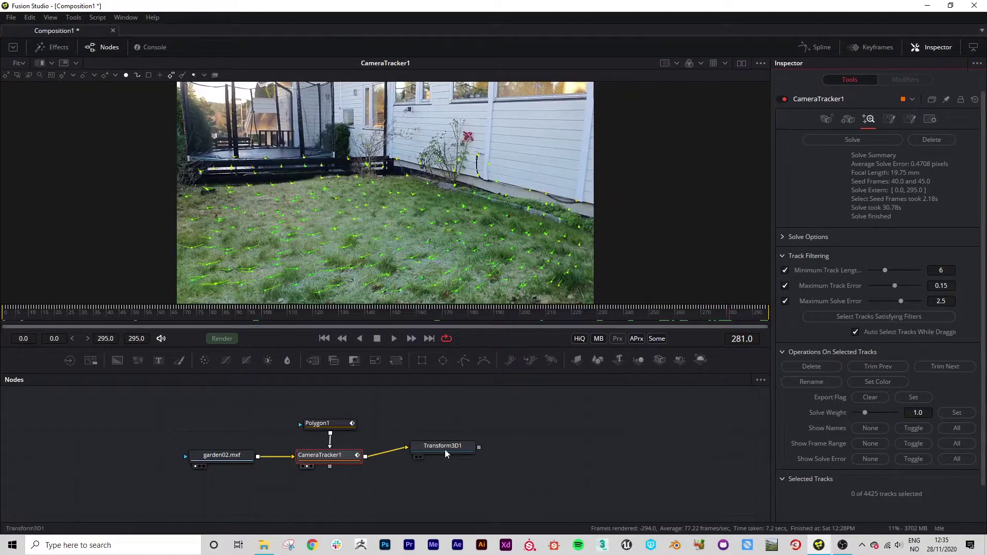
mouse_move(339, 227)
left_click(782, 237)
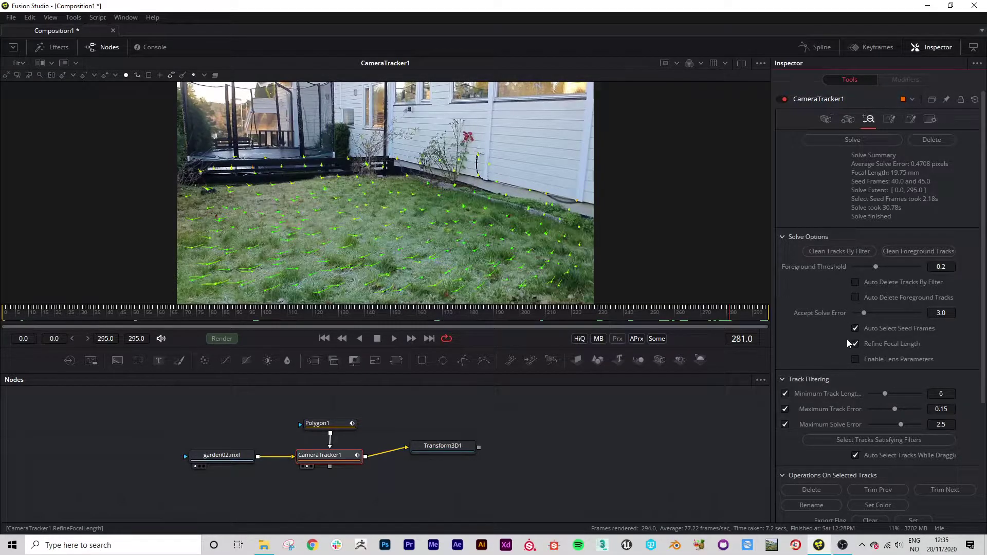
scroll(983, 284, "down", 2)
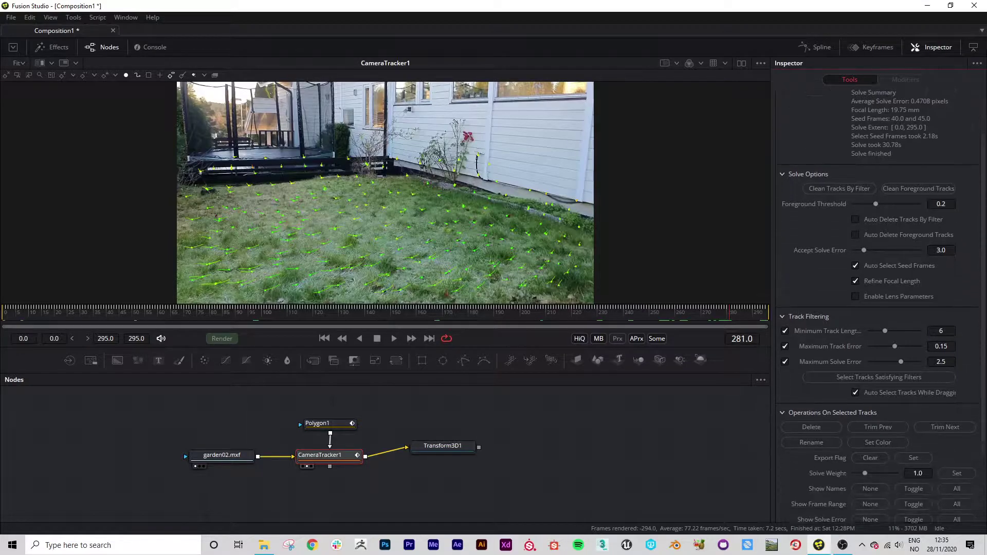
scroll(950, 366, "down", 2)
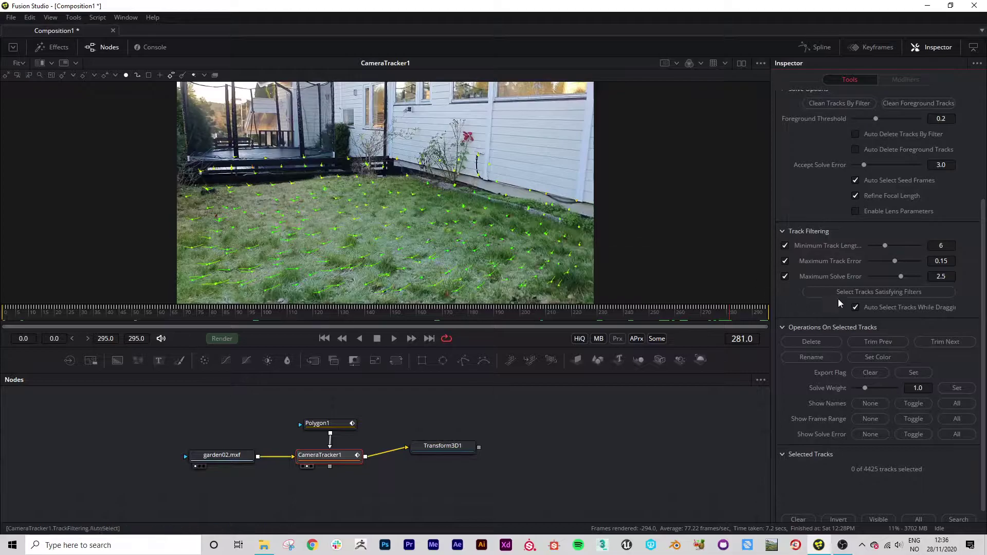
left_click_drag(982, 365, 981, 344)
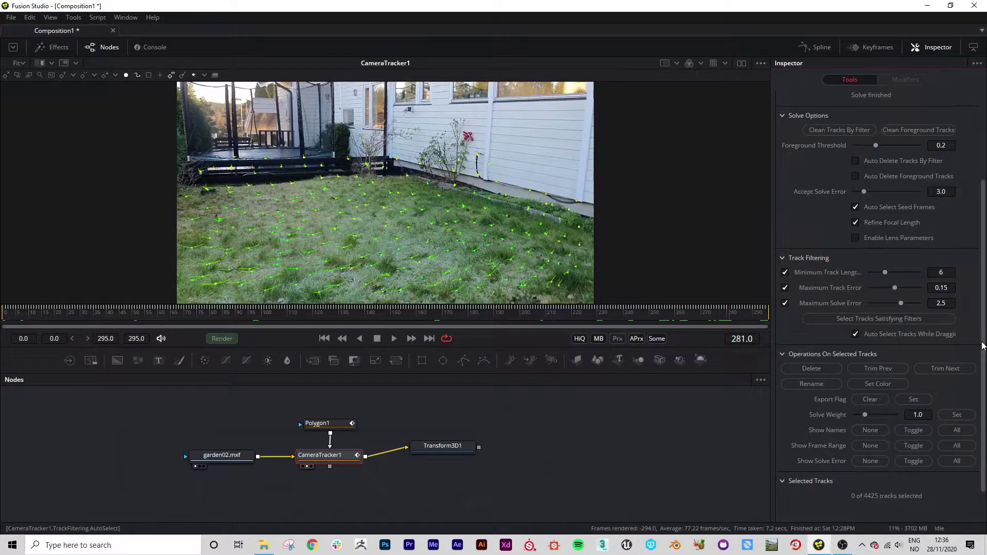
scroll(977, 284, "up", 3)
scroll(978, 285, "up", 3)
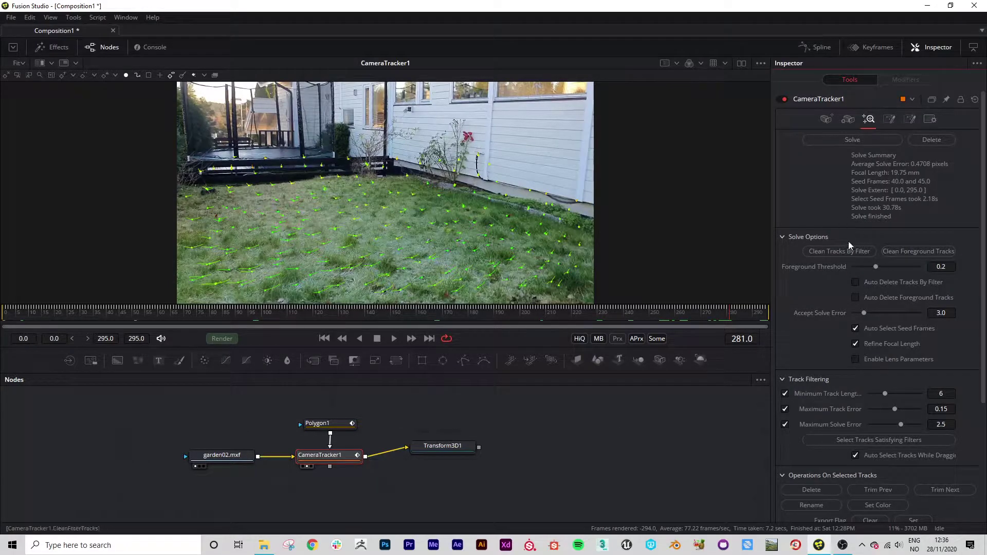
- Delete the Transform3D1 node from the node graph
left_click_drag(402, 464, 418, 456)
left_click(462, 441)
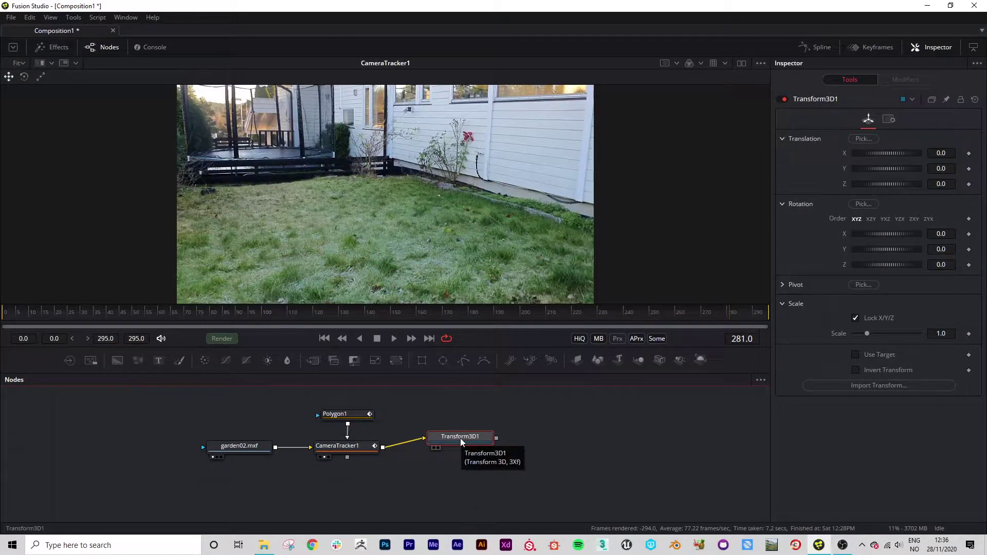
left_click(436, 448)
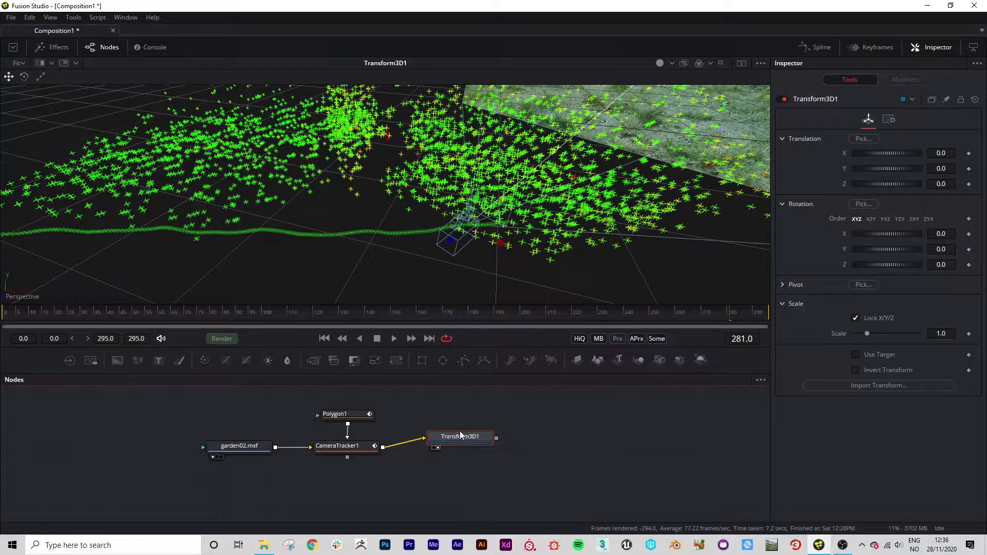
key("Delete")
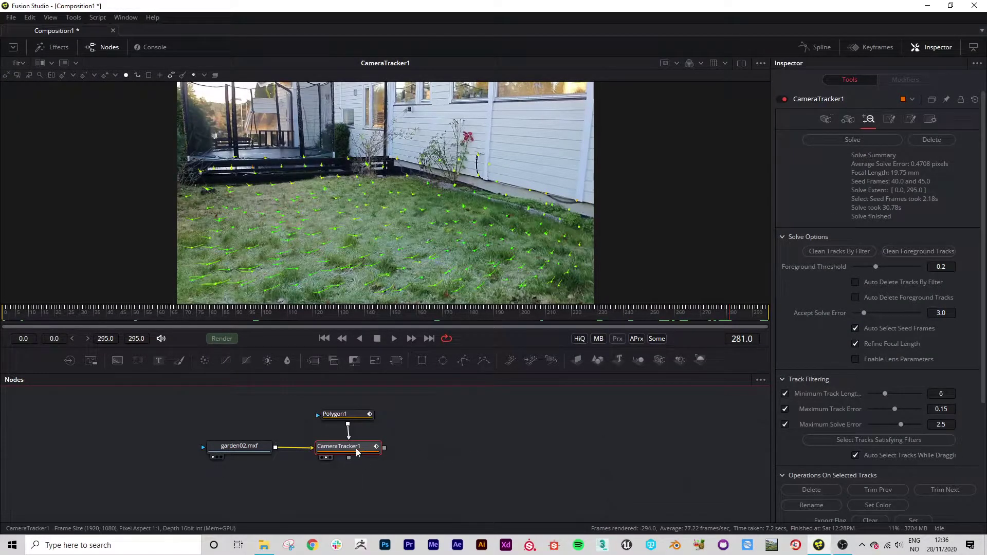
- Set CameraTracker1's 3D Scene Transform to Unaligned in the Export tab
left_click(897, 121)
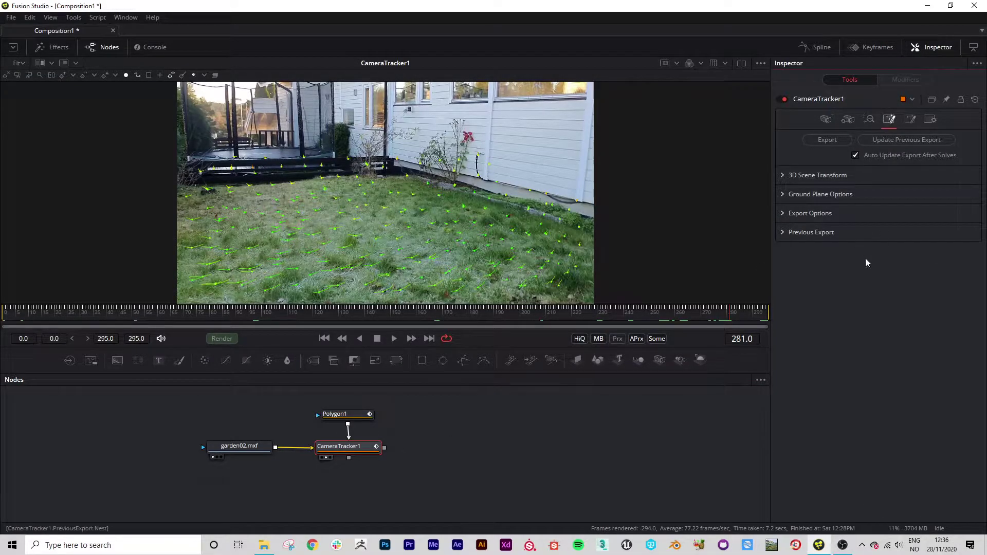
left_click(785, 177)
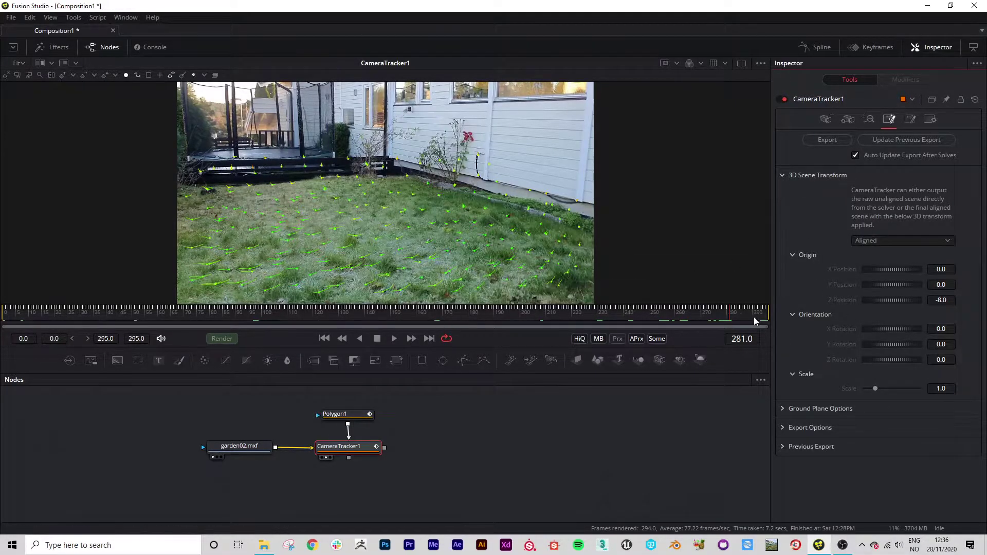
left_click_drag(678, 322, 662, 322)
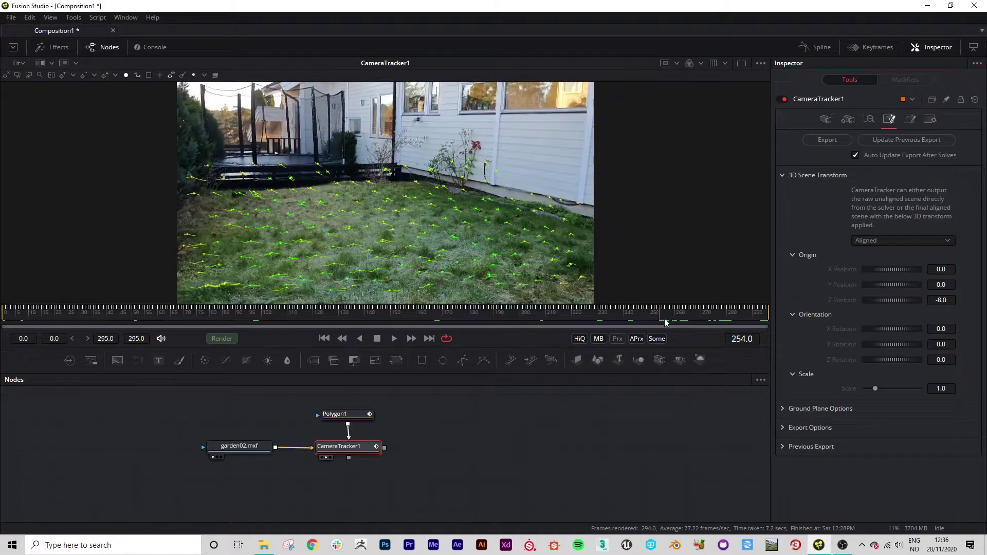
left_click(877, 245)
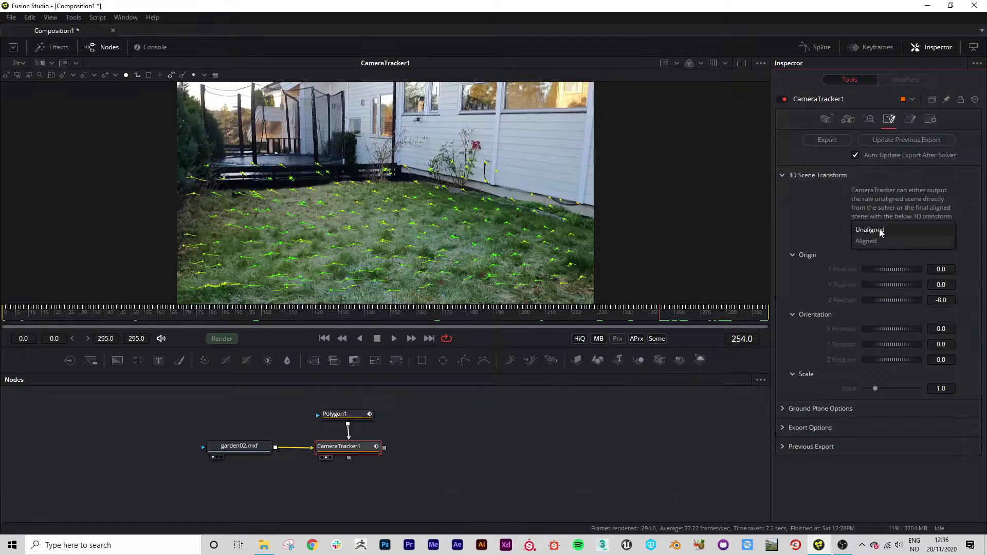
left_click(881, 232)
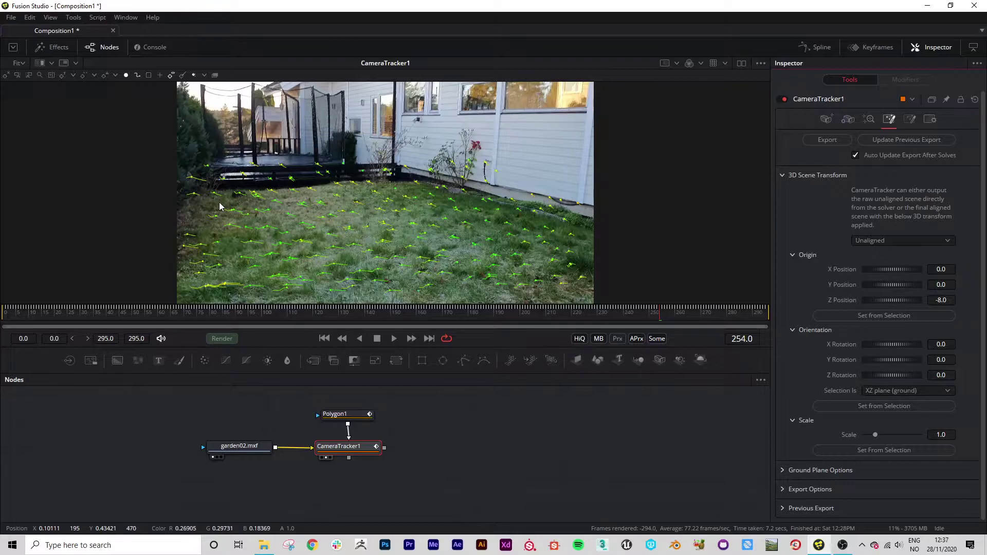
- Marquee-select the tracks across the lawn and scrub the timeline to check the selection
left_click_drag(210, 203, 443, 304)
left_click_drag(359, 188, 451, 299)
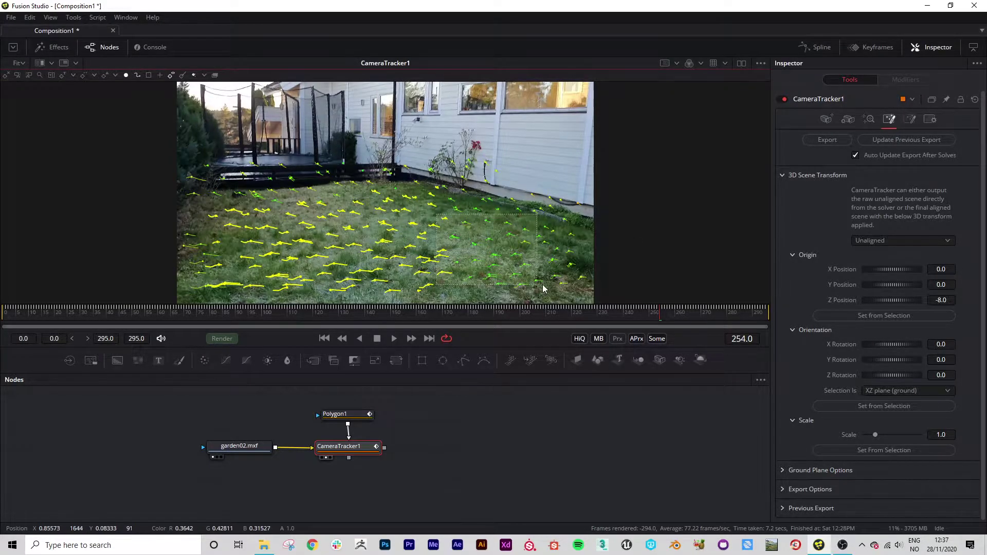
left_click_drag(588, 229, 509, 294)
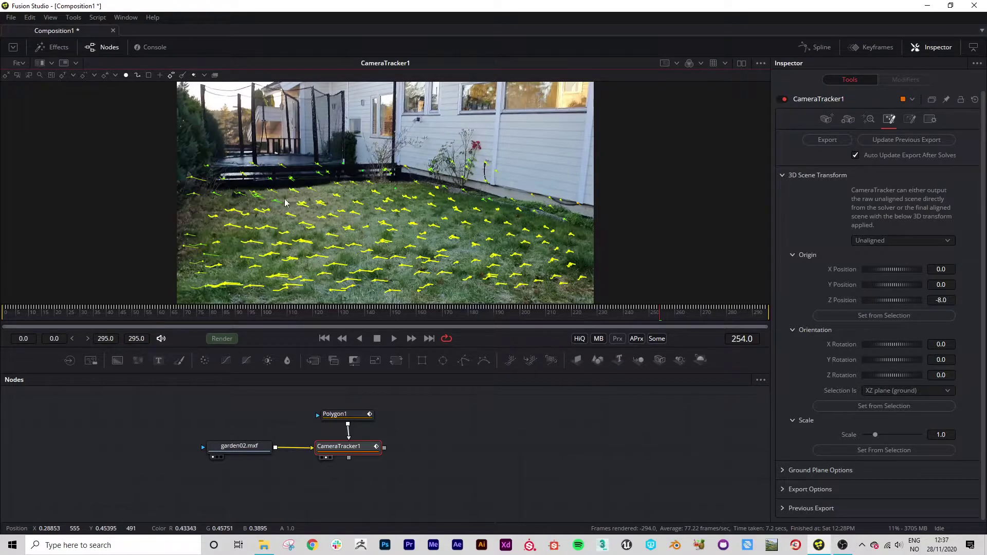
mouse_move(273, 196)
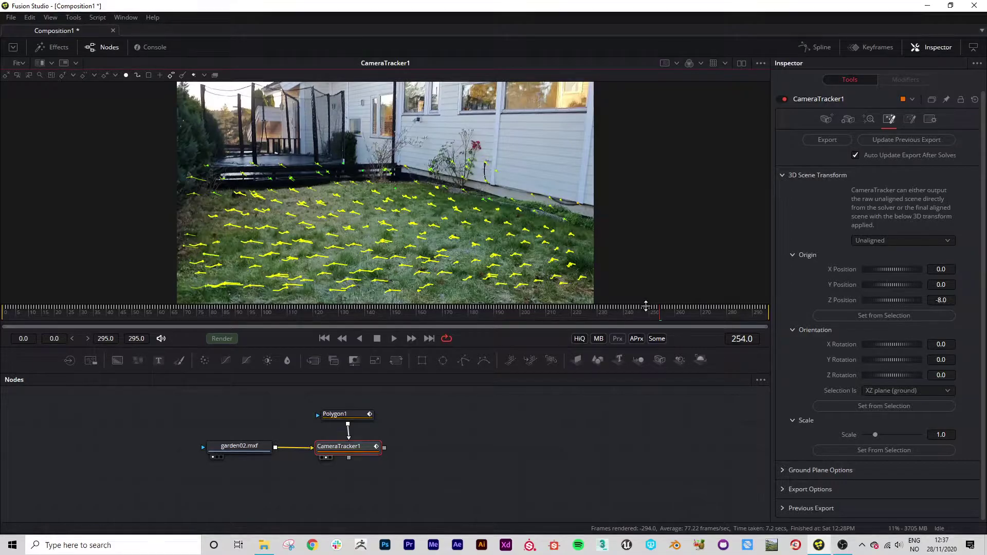
mouse_move(663, 321)
left_mouse_down()
mouse_move(751, 322)
mouse_move(650, 321)
left_mouse_up()
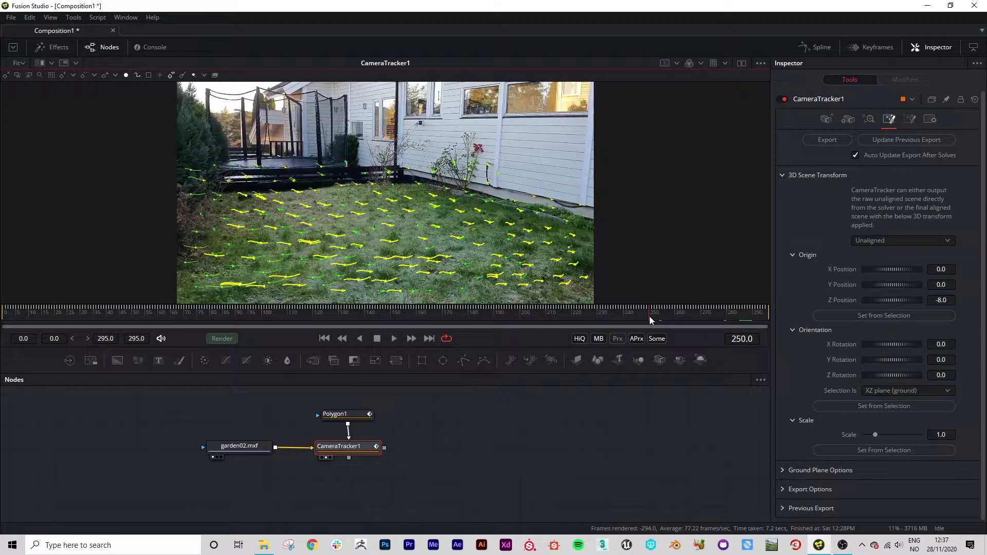
- Set the ground orientation from the lawn tracks (X rotation 8.262513), then select a lawn patch
left_click(880, 407)
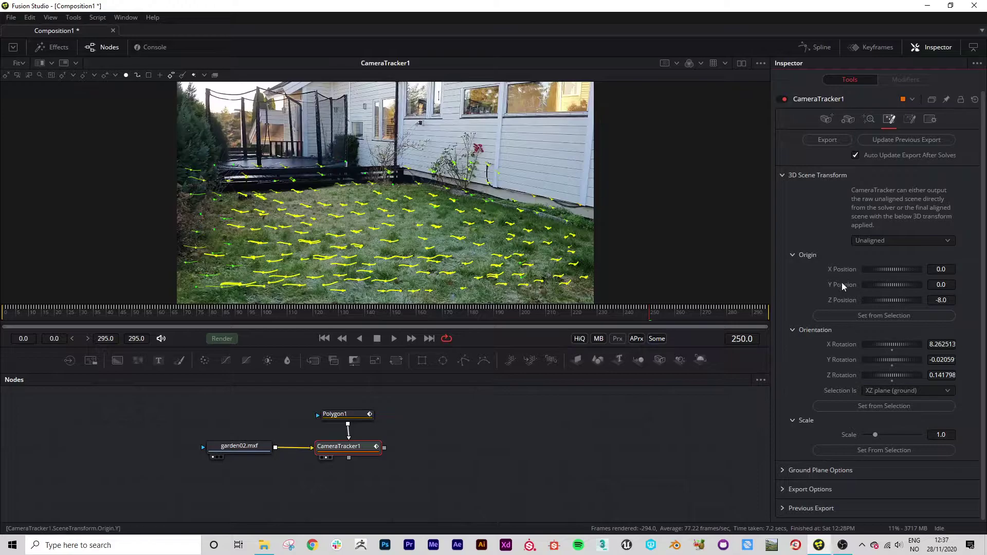
left_click(403, 236)
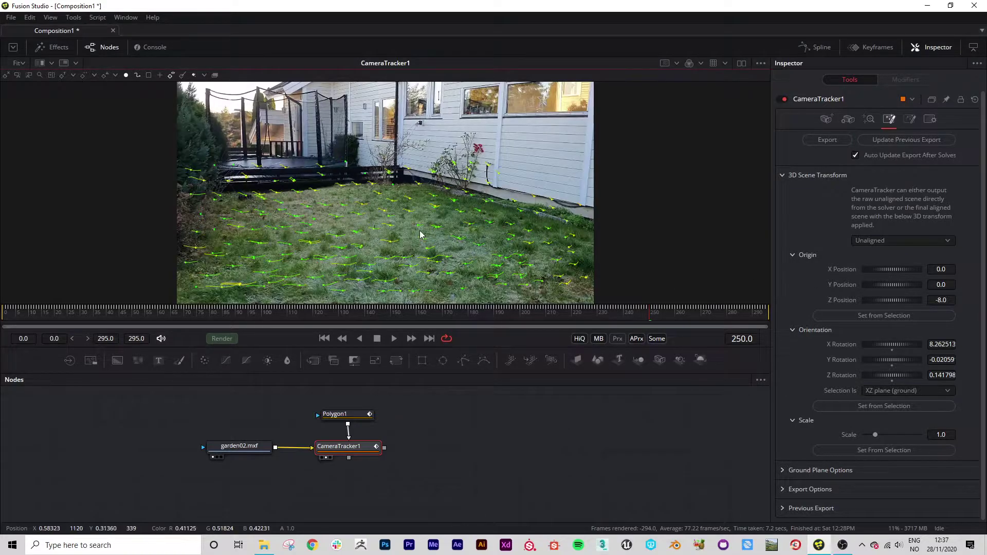
left_click(388, 226)
left_click_drag(537, 187, 355, 271)
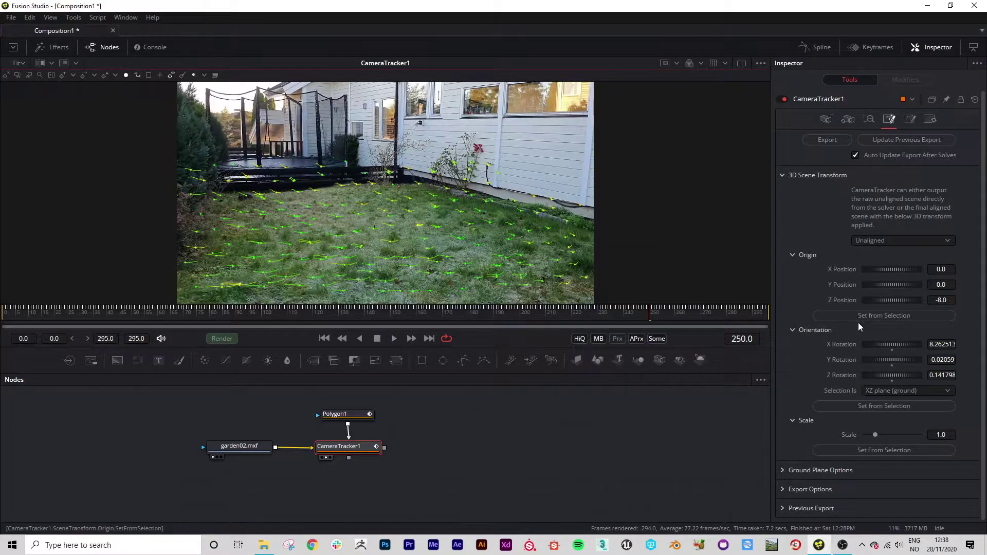
- Set the origin from selection (1.888057, -0.14833, -2.13308), switch to Aligned, return to frame 0
left_click(874, 316)
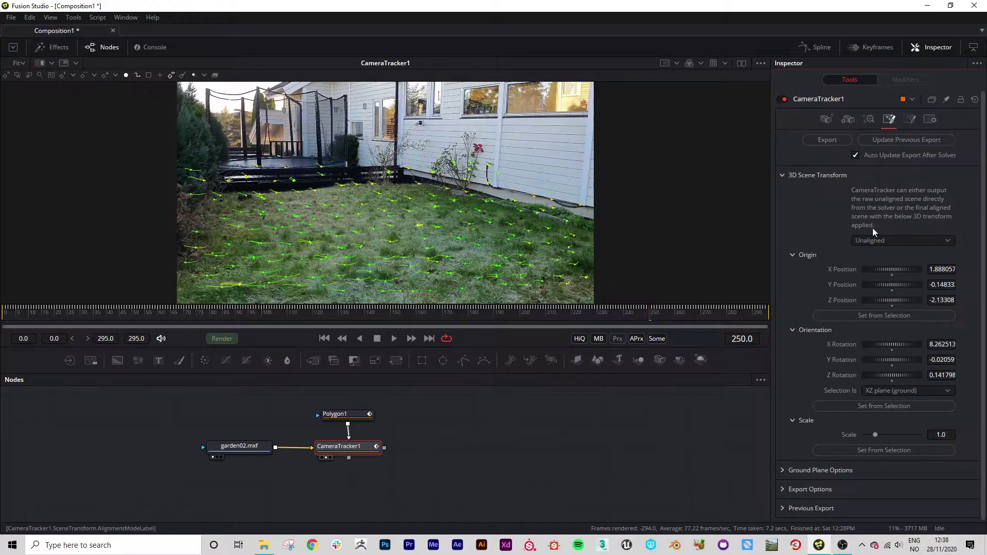
left_click(914, 247)
left_click(872, 254)
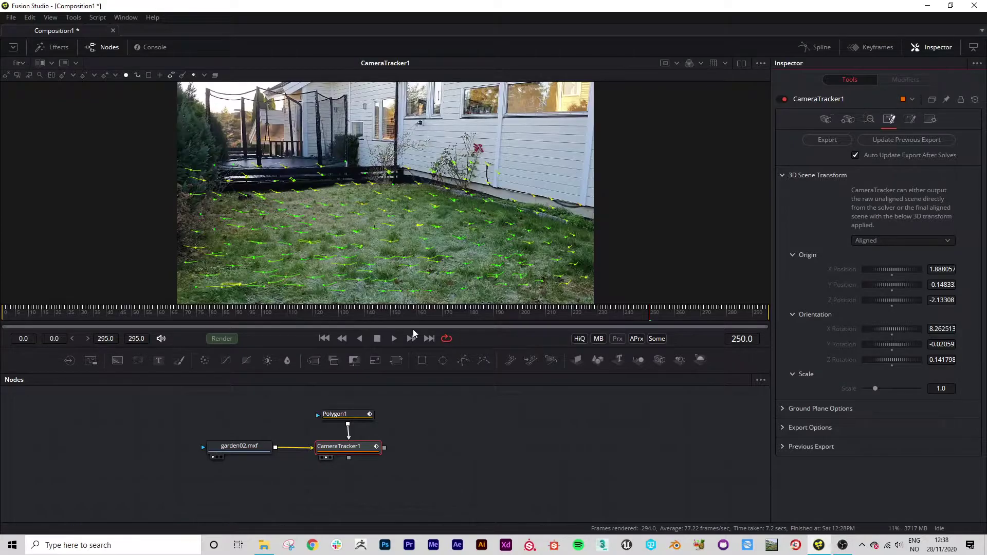
left_click(324, 339)
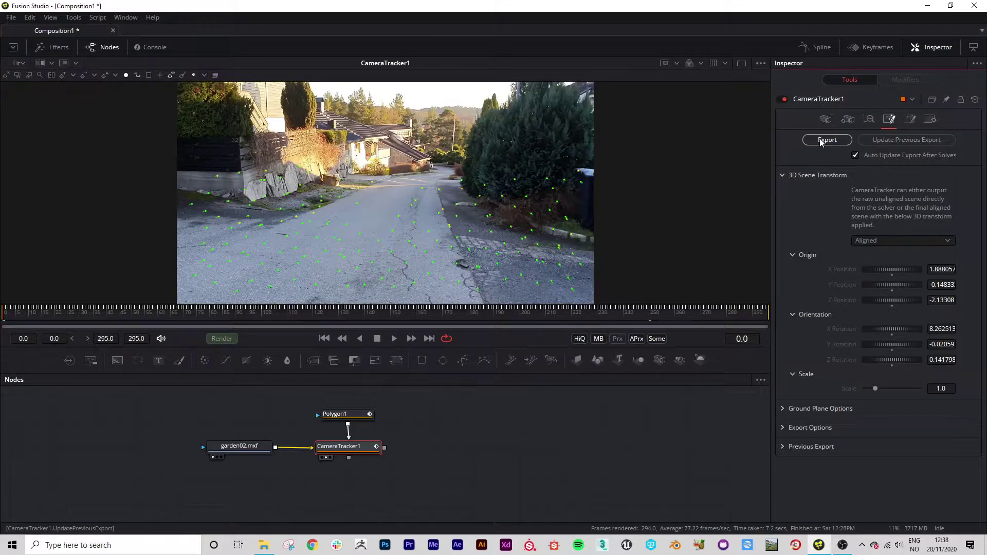
- Export the solved camera and point cloud setup, then move the new 3D node group up beneath the tracker
left_click(821, 142)
left_click_drag(227, 458, 495, 502)
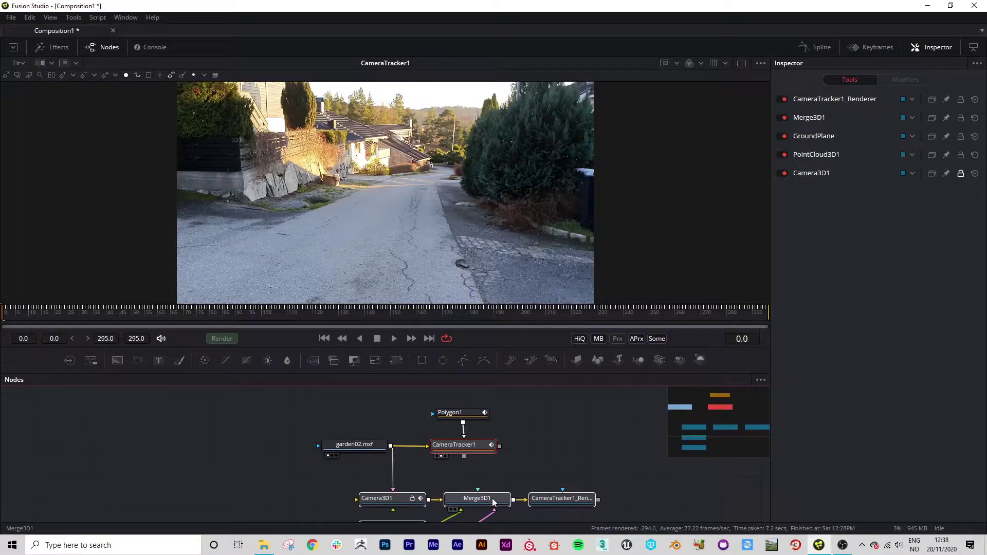
scroll(496, 503, "down", 3)
scroll(494, 463, "up", 2)
left_click_drag(396, 469, 397, 456)
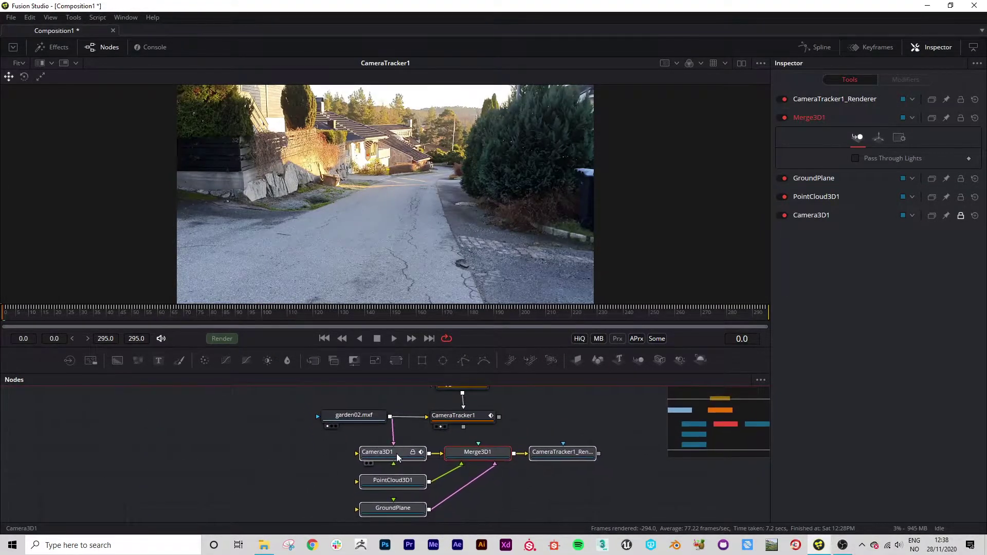
- Inspect the Camera3D1, PointCloud3D1, GroundPlane, Merge3D1 and CameraTracker1_Renderer node settings
left_click(396, 455)
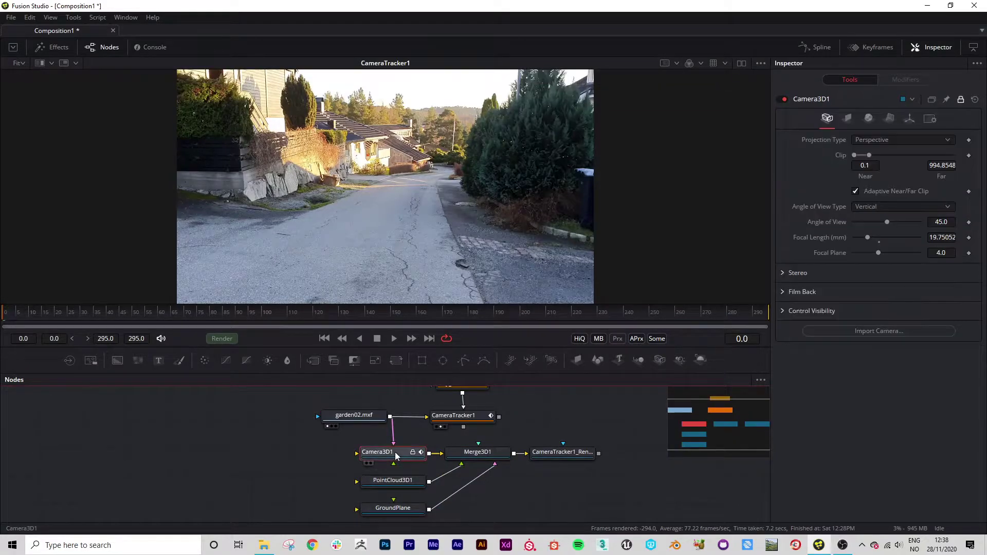
left_click(396, 481)
left_click(402, 510, "ctrl")
scroll(409, 514, "down", 1)
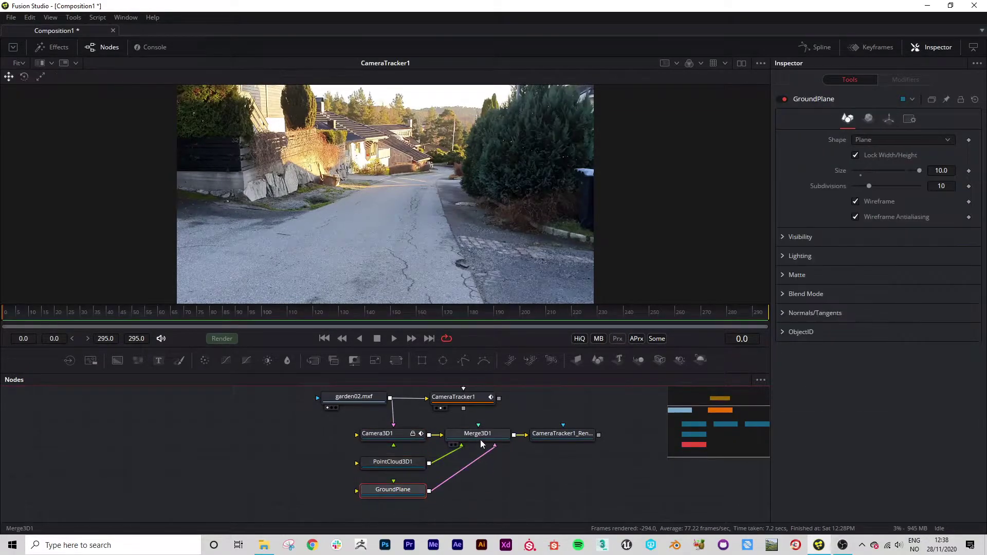
scroll(464, 460, "up", 1)
left_click(464, 460)
left_click(545, 461)
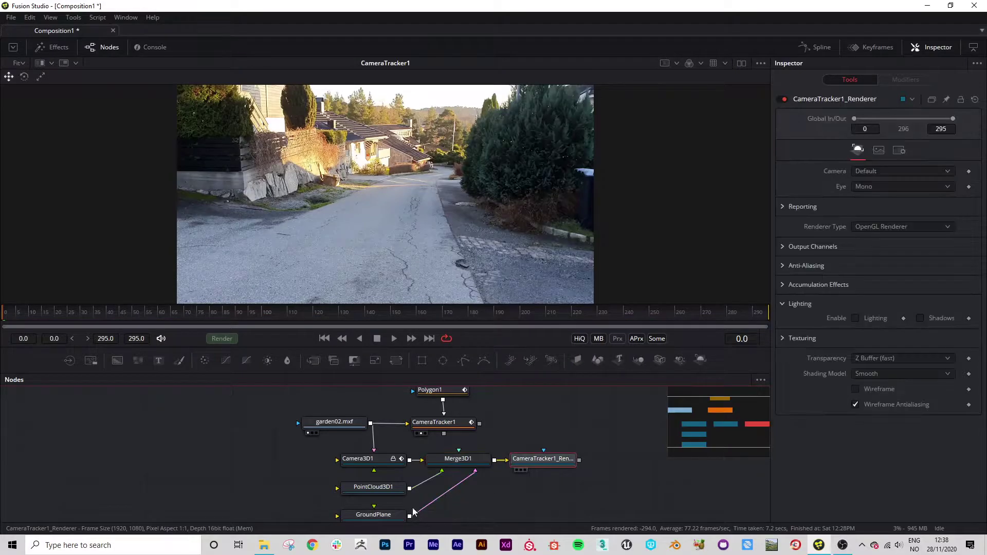
left_click_drag(453, 453, 402, 183)
- Show Merge3D1's 3D scene in the viewer and orbit around it
left_click(434, 468)
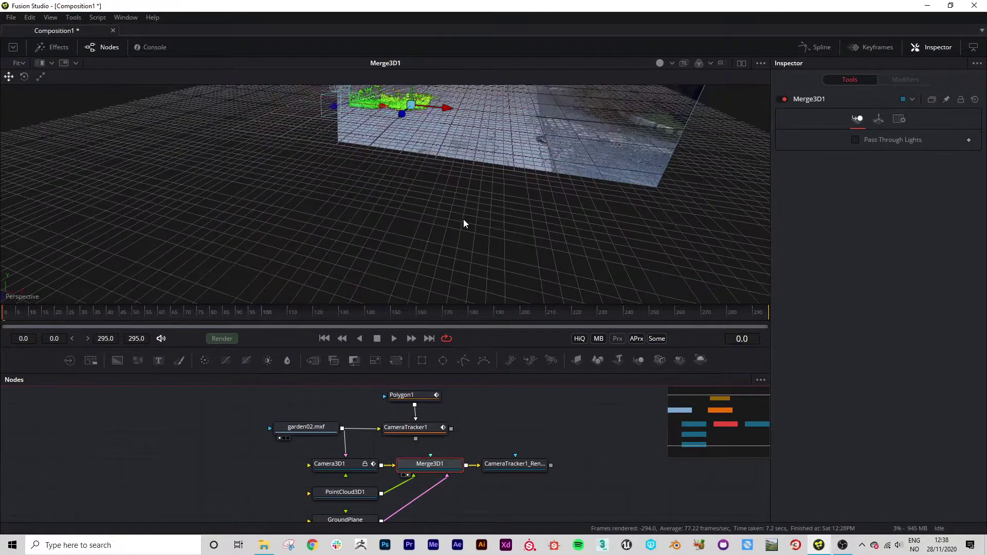
left_click_drag(464, 219, 392, 255)
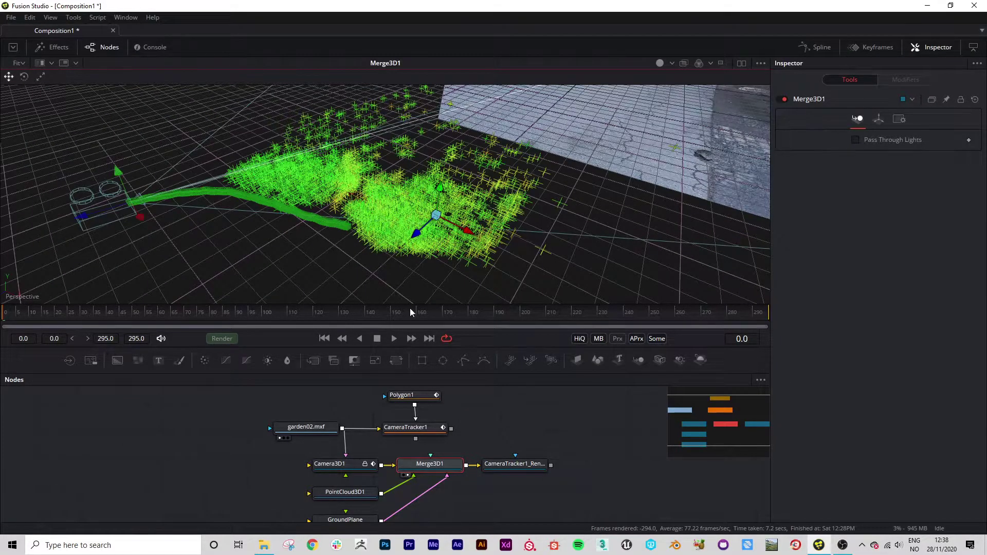
scroll(268, 425, "down", 2)
- Raise GroundPlane's subdivisions and set its Diffuse material colour to bright pink-red
left_click(352, 489)
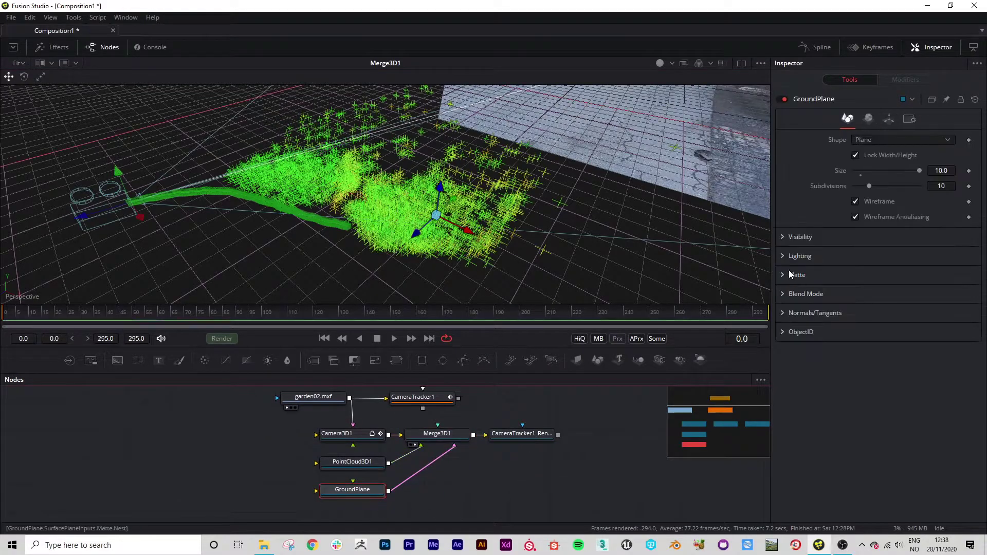
left_click_drag(869, 187, 893, 184)
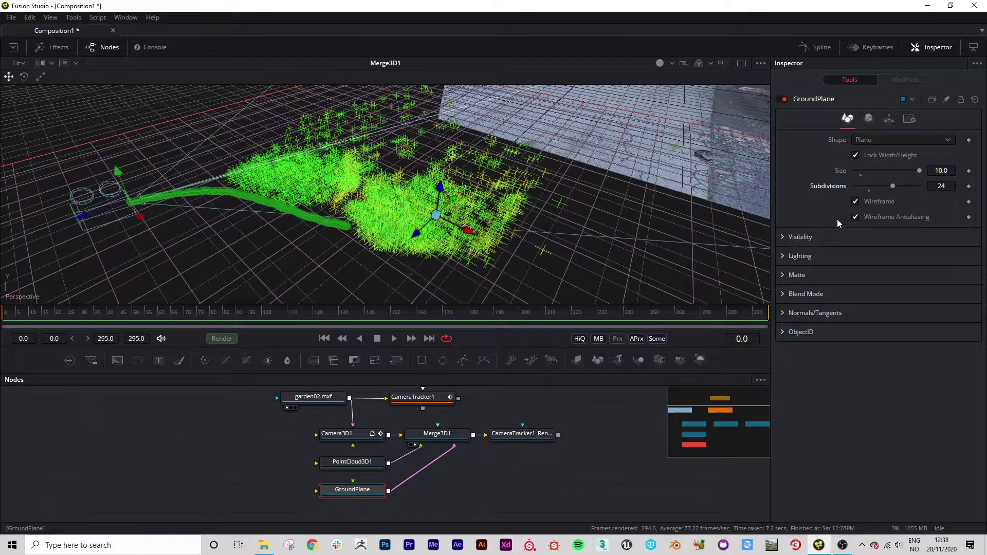
left_click(869, 119)
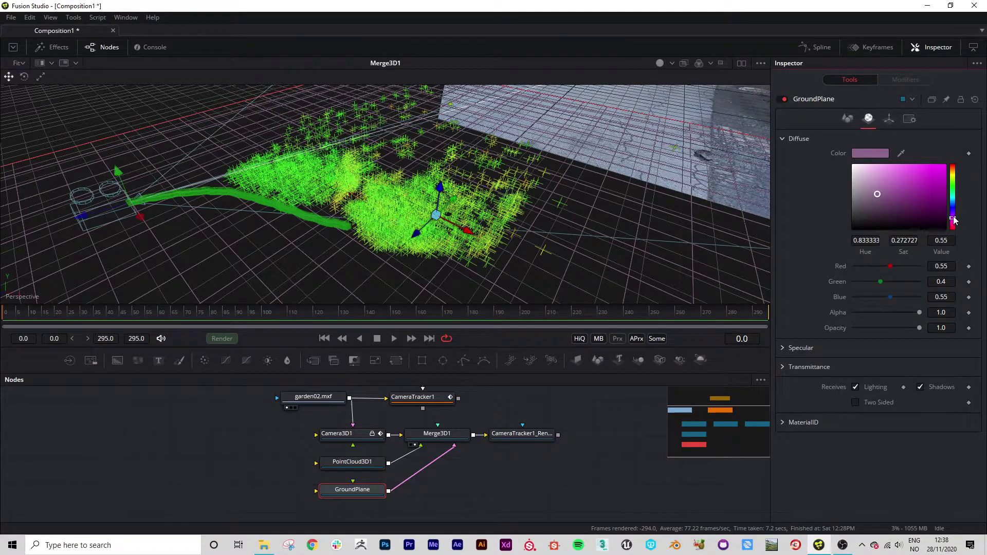
left_click_drag(954, 221, 953, 226)
left_click(918, 186)
left_click_drag(928, 187, 936, 176)
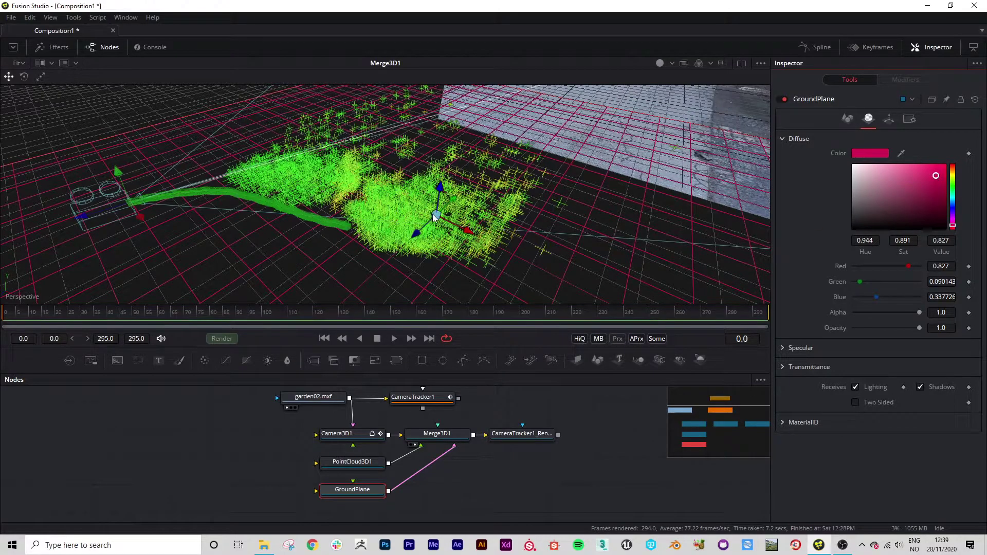
left_click_drag(434, 217, 401, 236)
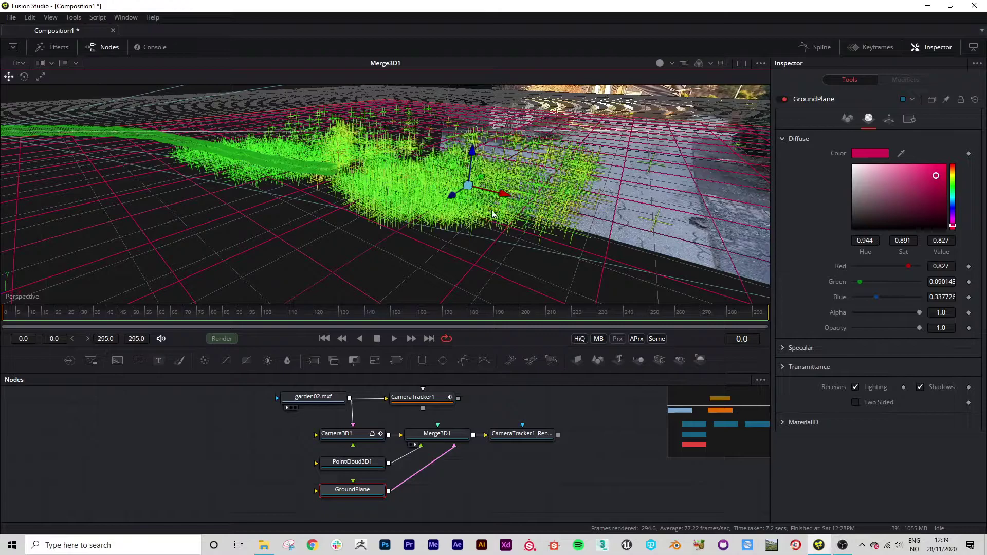
left_click_drag(418, 255, 452, 278)
- Switch PointCloud3D1 from Cross to Point style at size 8.0 and orbit to inspect the dots
left_click(349, 466)
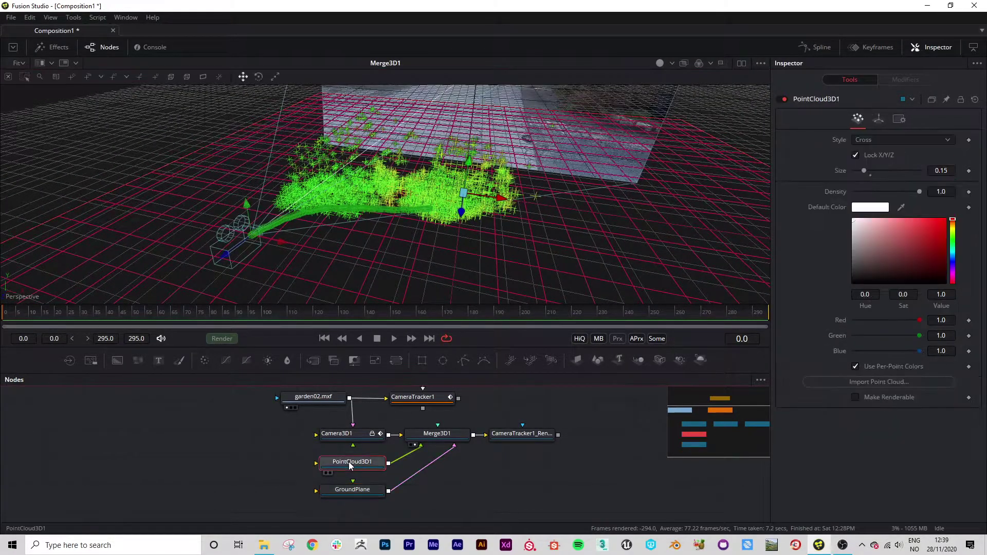
left_click(879, 139)
left_click(870, 152)
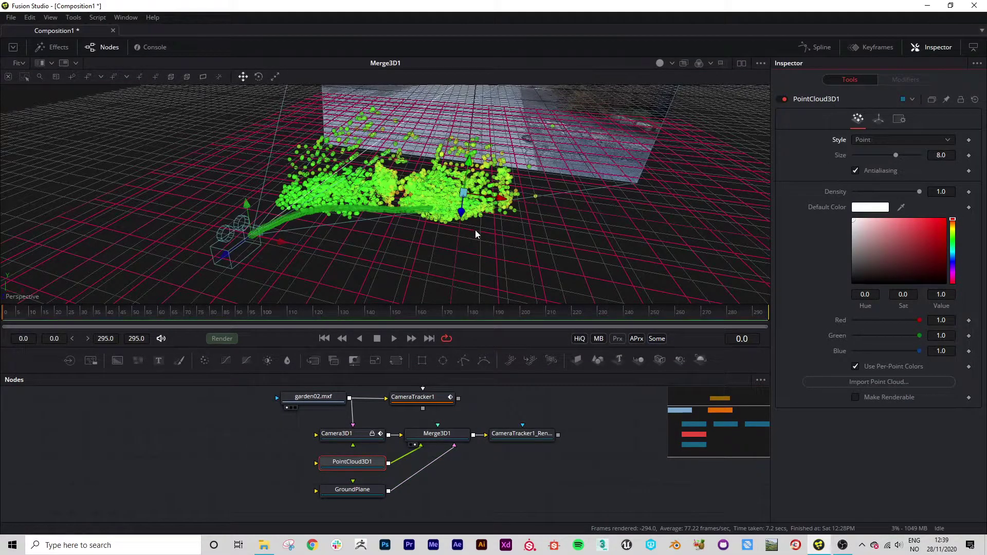
left_click_drag(476, 234, 496, 210)
left_click_drag(385, 177, 430, 247)
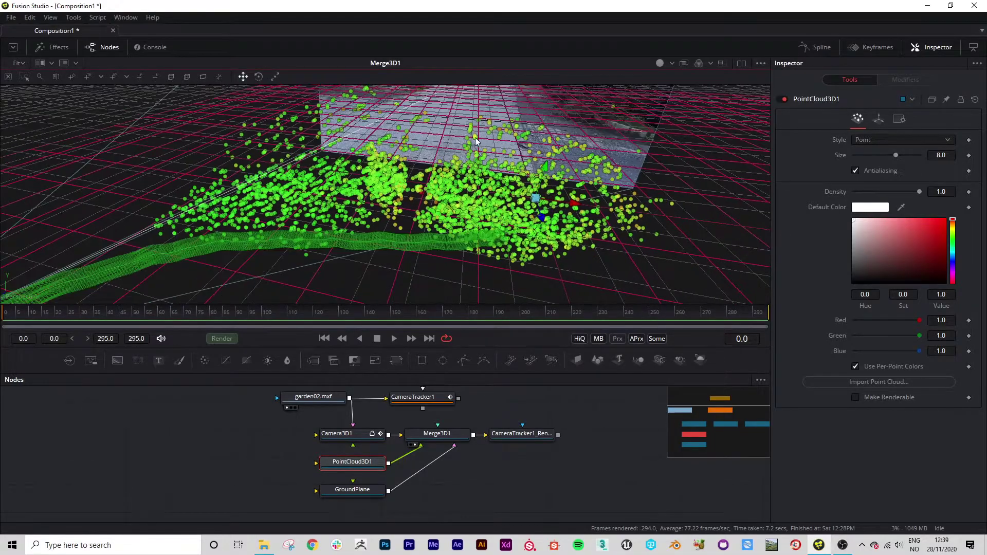
left_click_drag(433, 212, 355, 214)
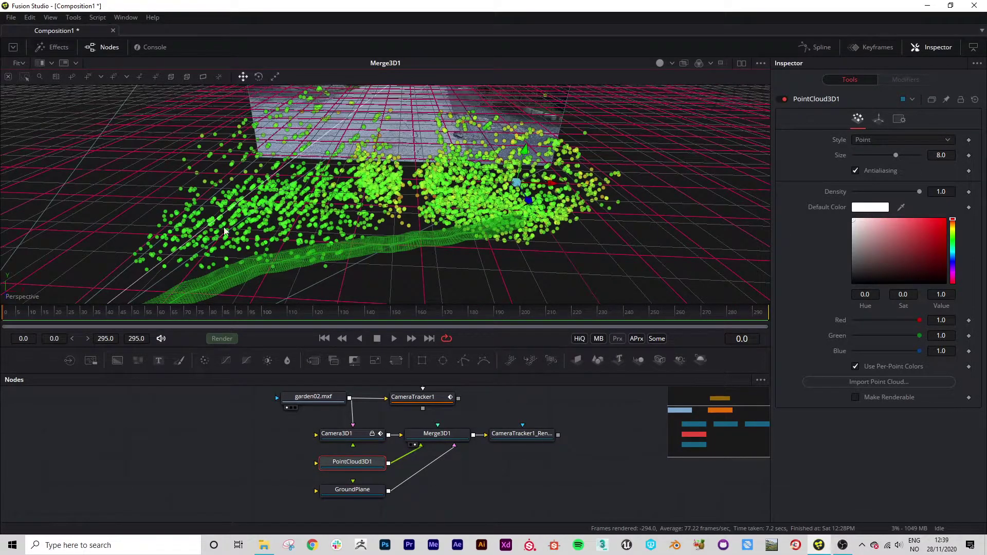
left_click_drag(483, 224, 462, 220)
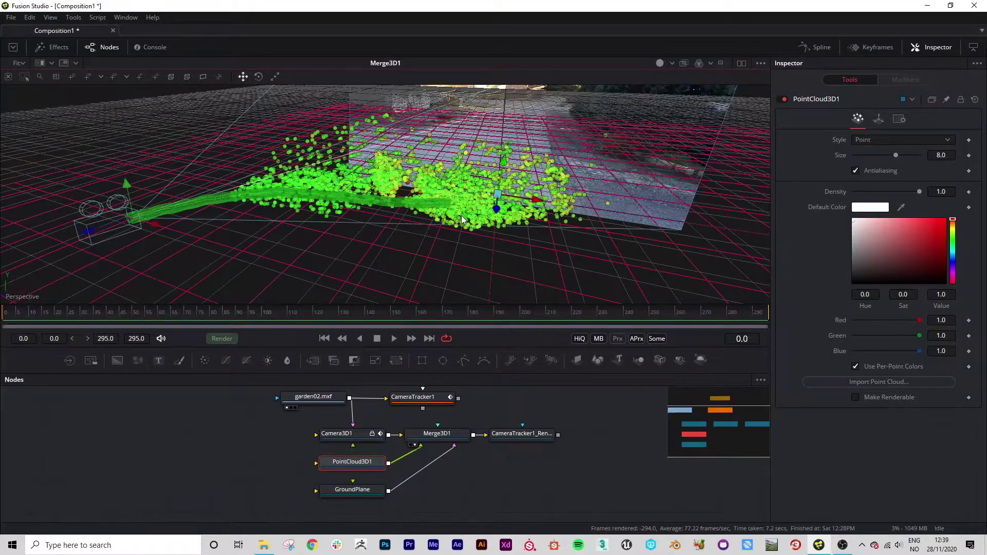
- Look through Camera3D1 and play from frame 0 to check the point cloud aligns with the footage
left_click(354, 437)
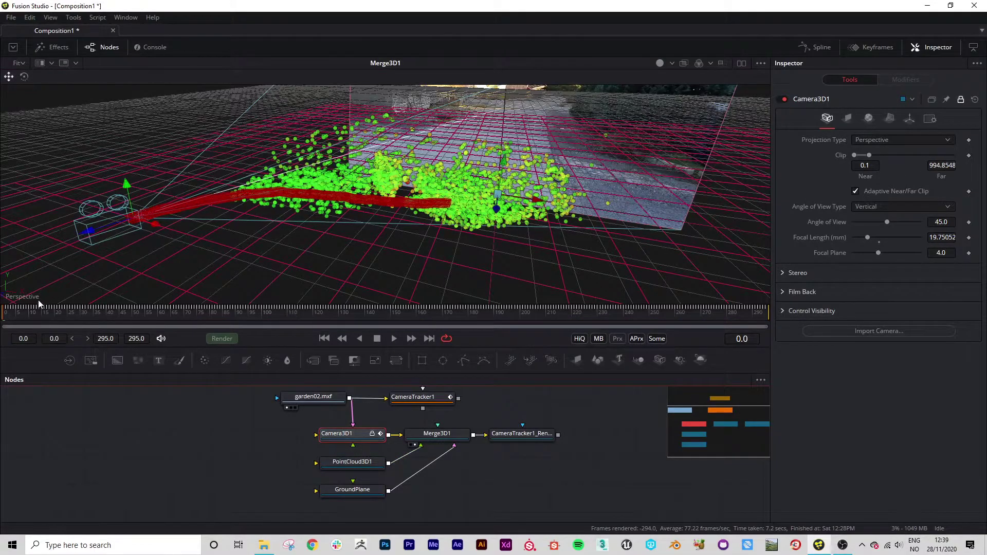
left_click_drag(8, 320, 326, 325)
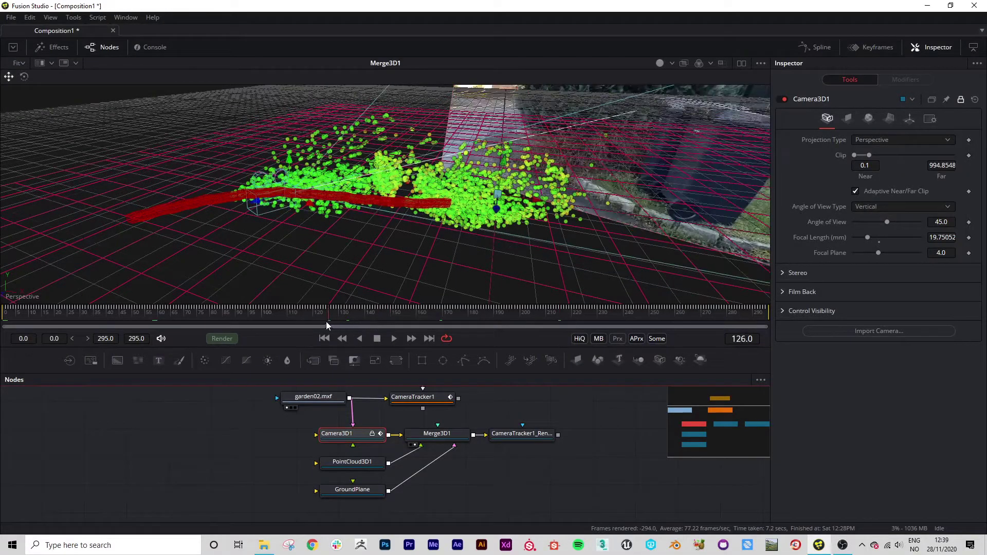
right_click(21, 298)
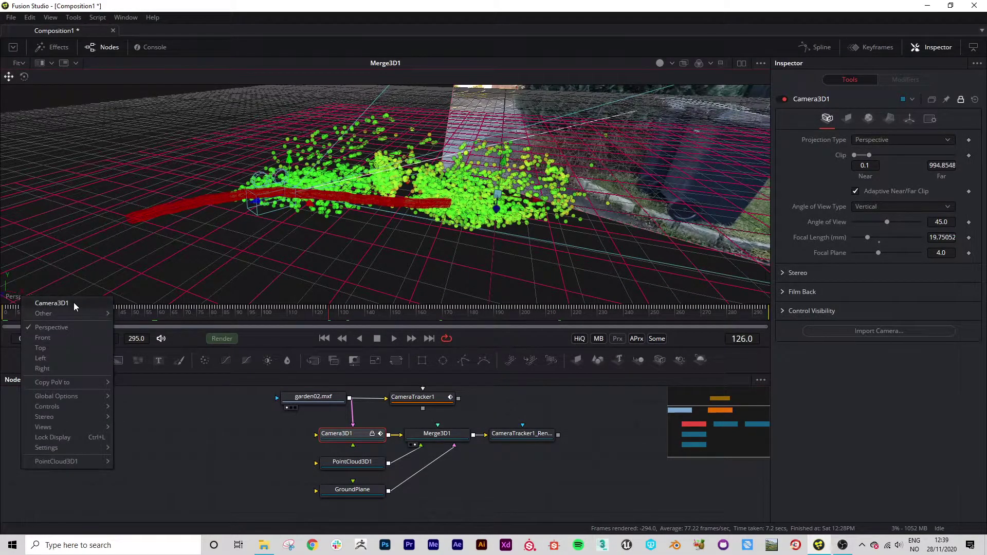
left_click(66, 302)
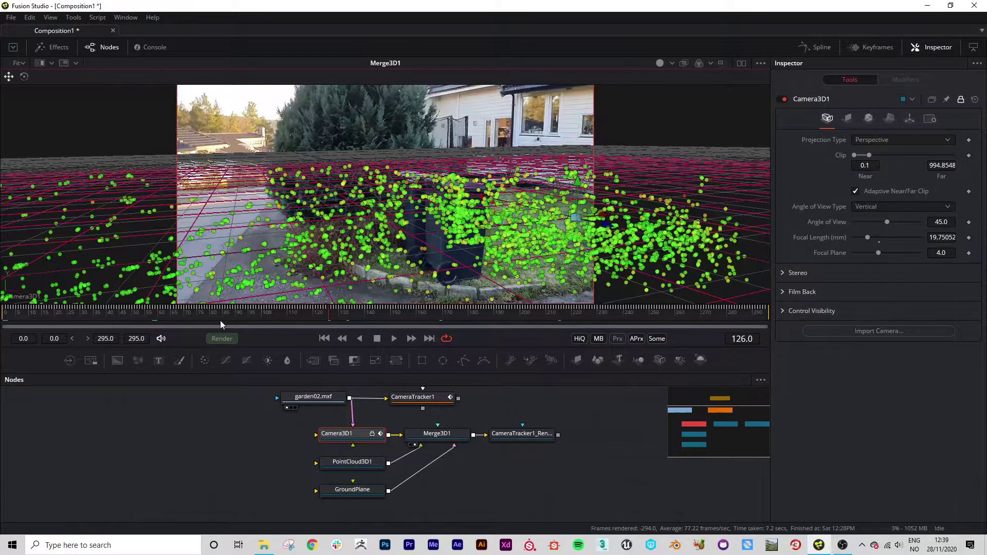
left_click_drag(326, 314, 1, 335)
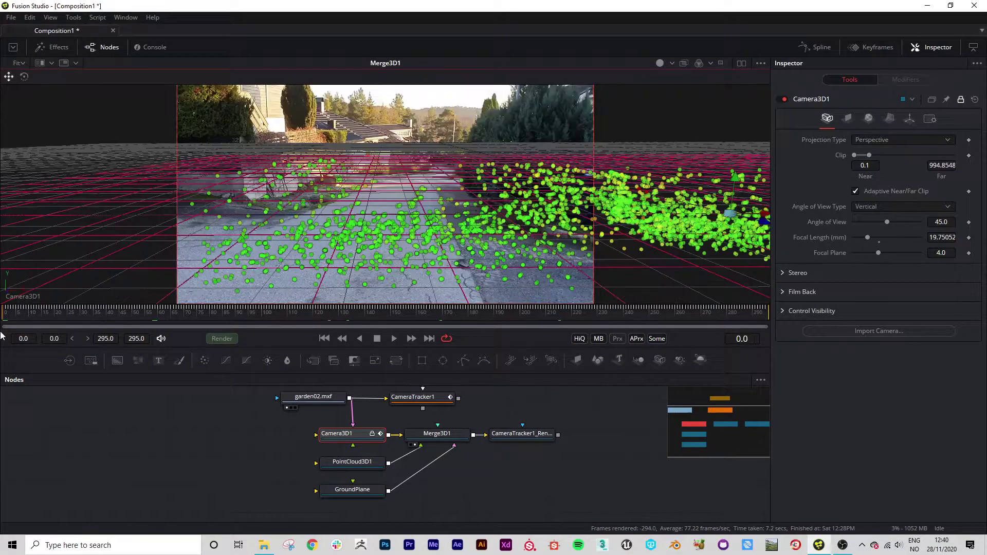
left_click(394, 339)
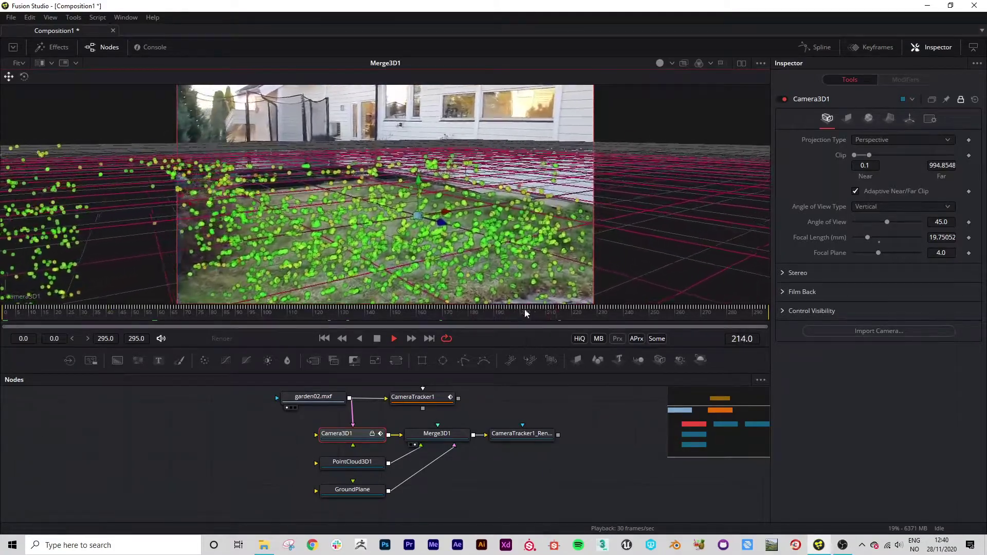
- Stop playback at frame 245 and bring up the PointCloud3D1 options for a lawn point
left_click(642, 313)
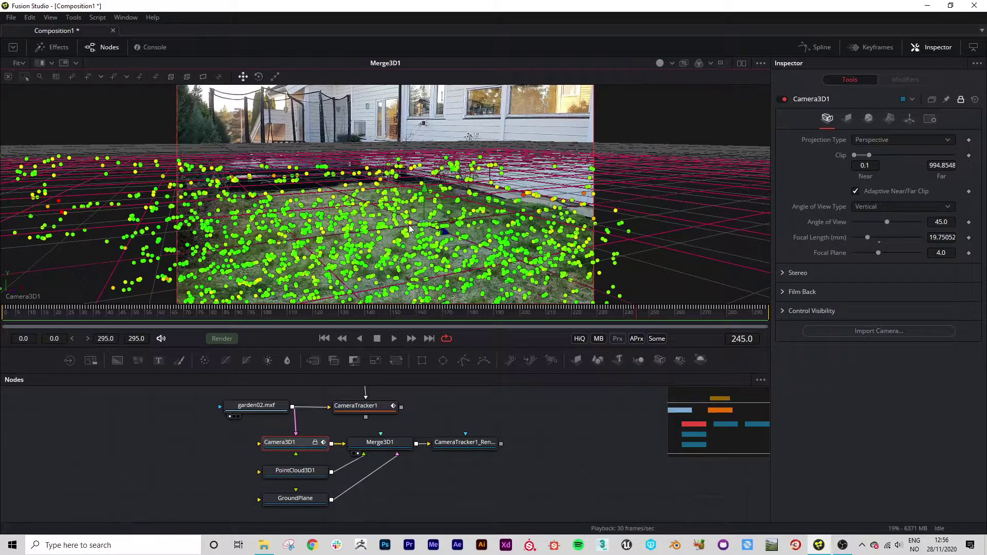
mouse_move(409, 226)
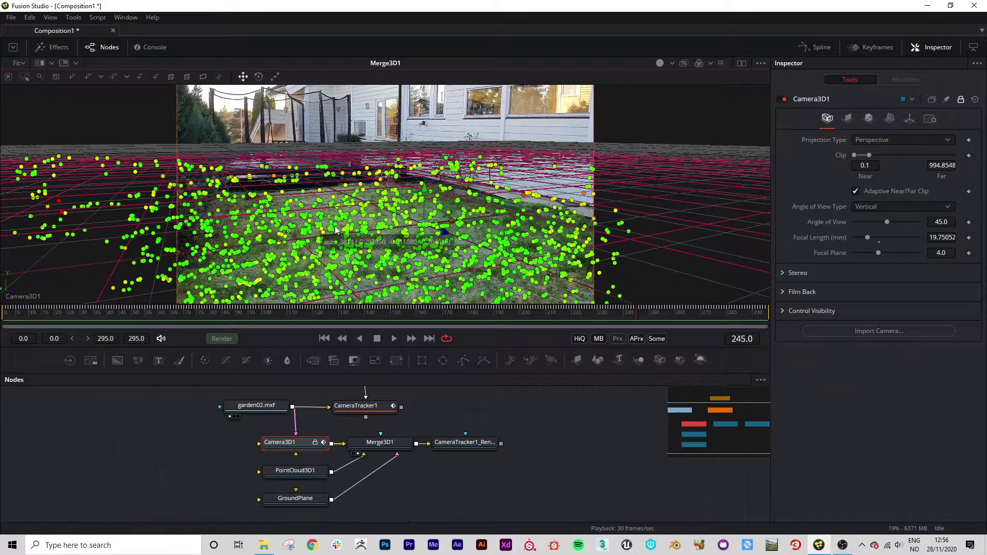
mouse_move(428, 252)
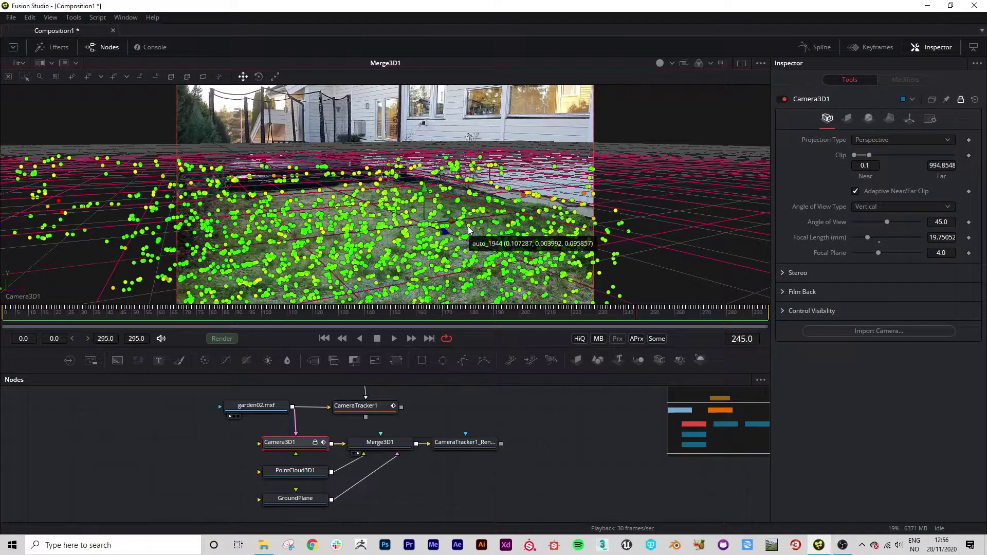
mouse_move(461, 236)
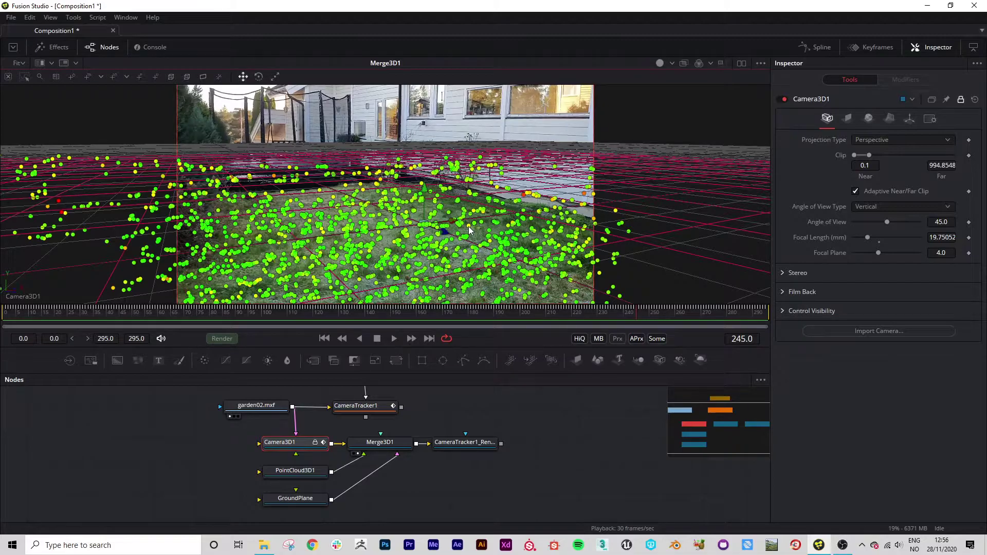
right_click(468, 226)
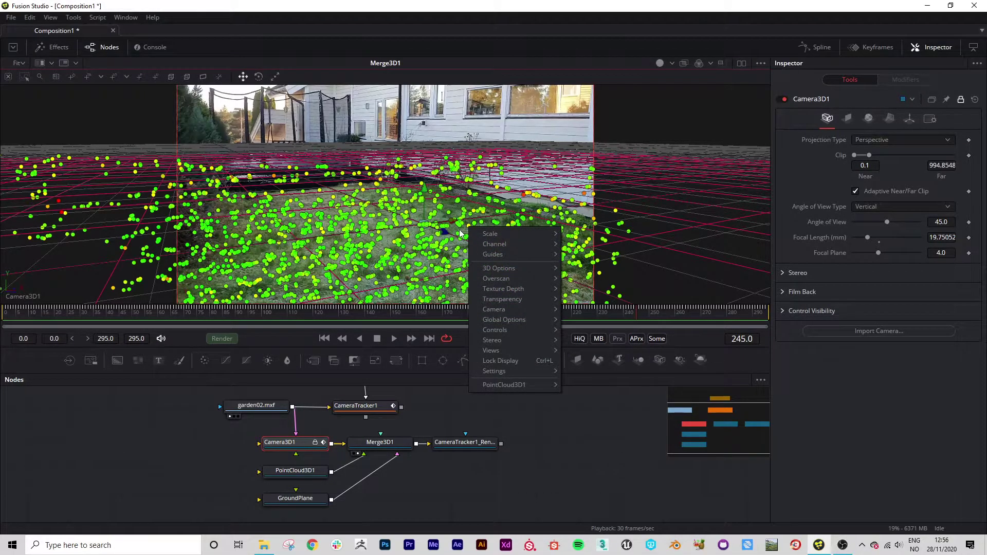
mouse_move(519, 387)
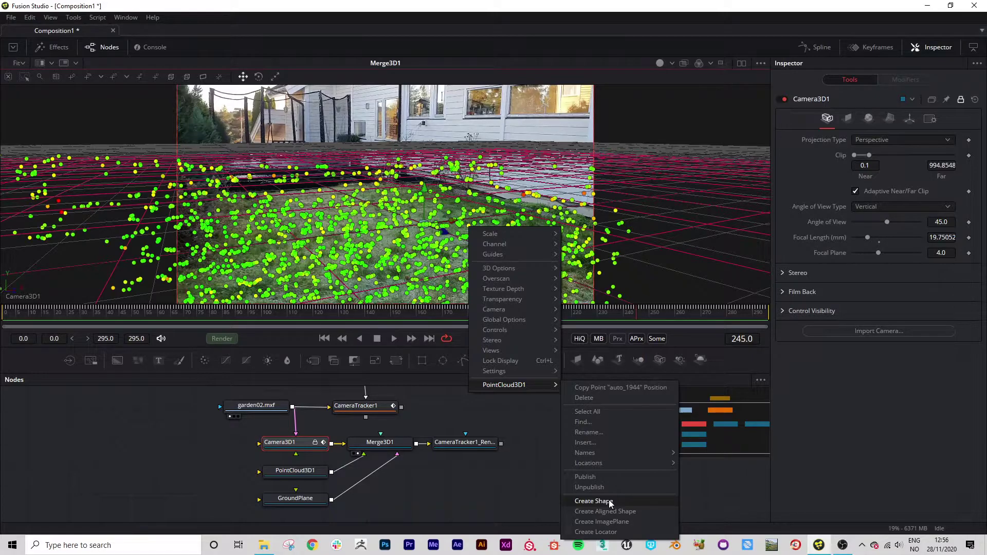
- Create the auto_1944 cube at the lawn point, arrange it beside Merge3D2, and set its size to 0.16
left_click(593, 501)
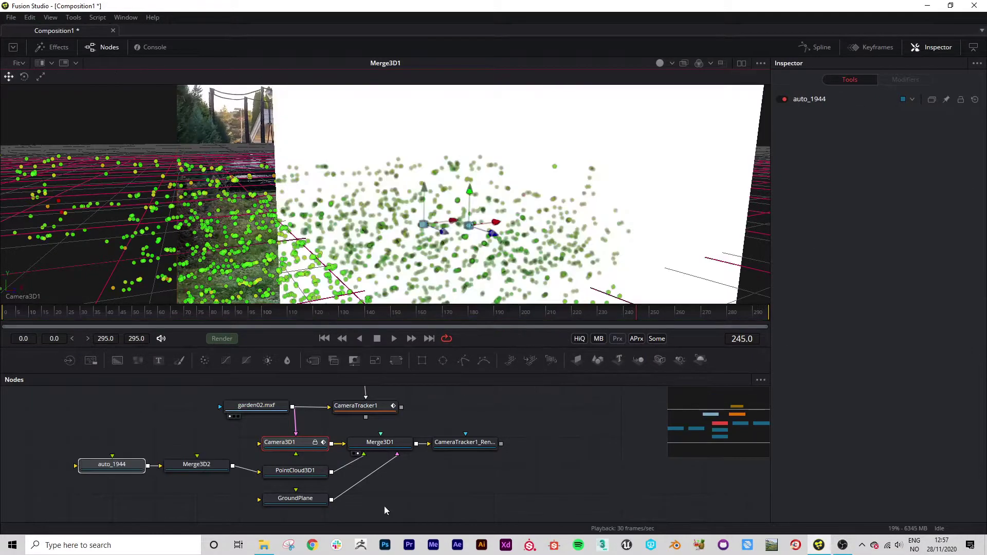
left_click_drag(211, 469, 221, 476)
left_click_drag(117, 469, 131, 478)
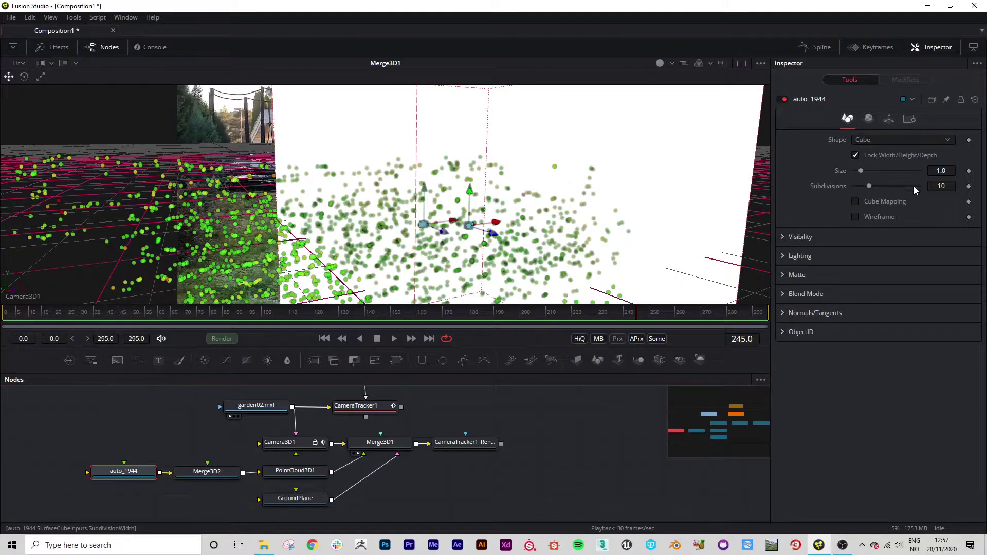
left_click_drag(861, 171, 856, 171)
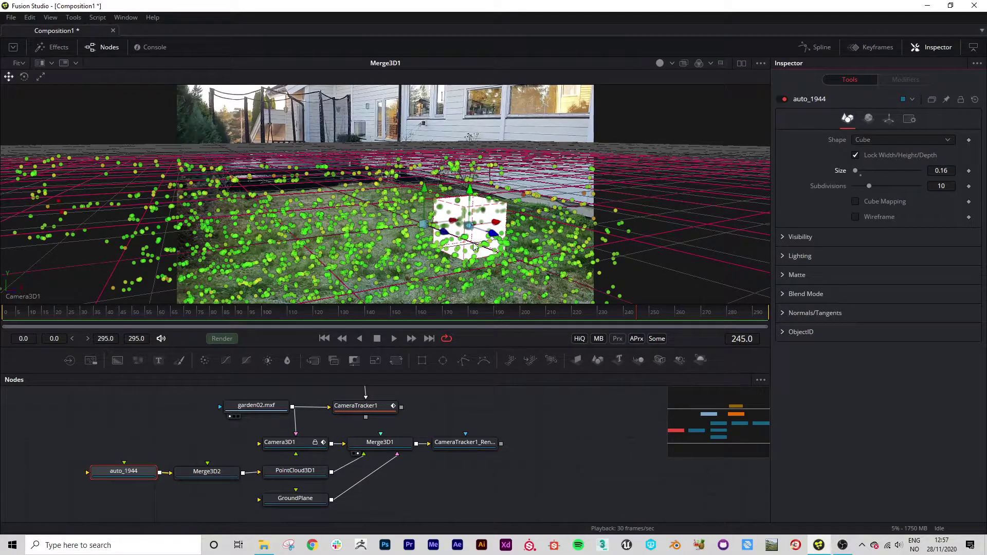
- Switch the viewer to perspective, orbit, then change to the Left side view and zoom in
right_click(24, 297)
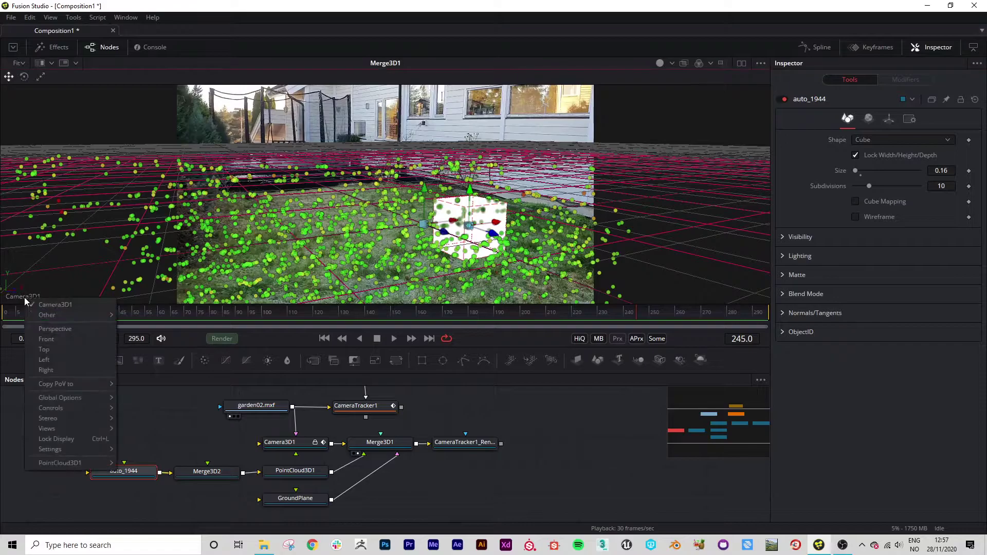
left_click(57, 325)
left_click_drag(426, 239, 379, 251)
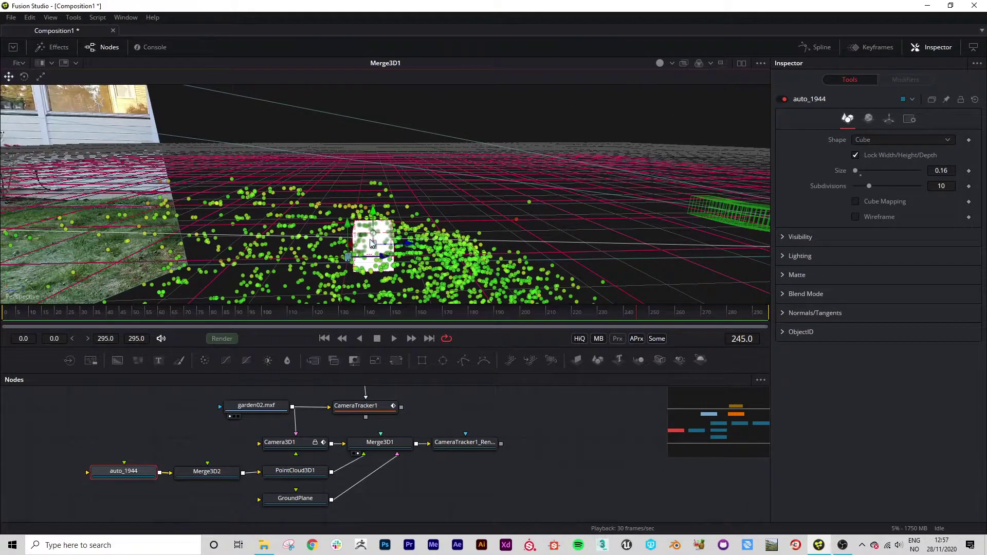
right_click(19, 298)
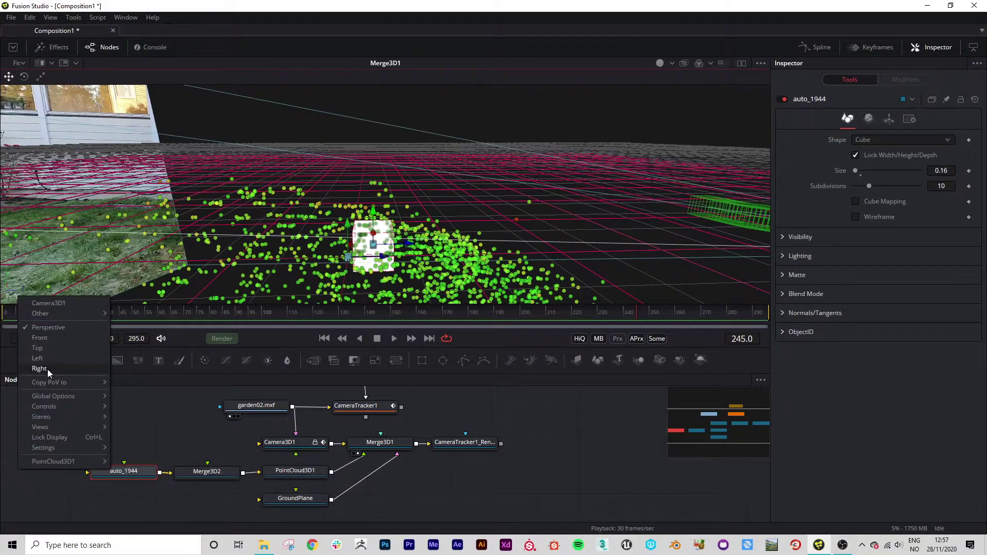
left_click(72, 359)
scroll(356, 208, "up", 6)
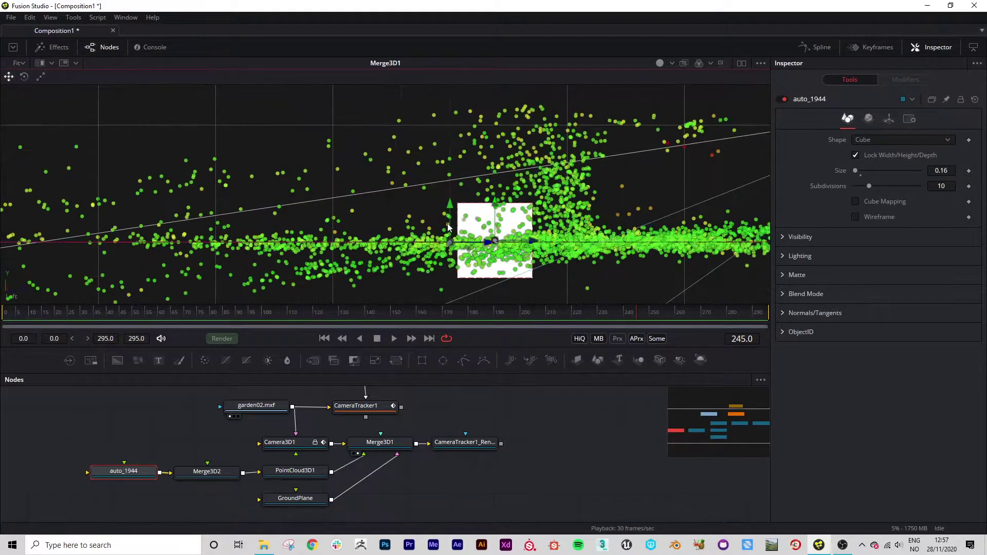
scroll(411, 222, "up", 2)
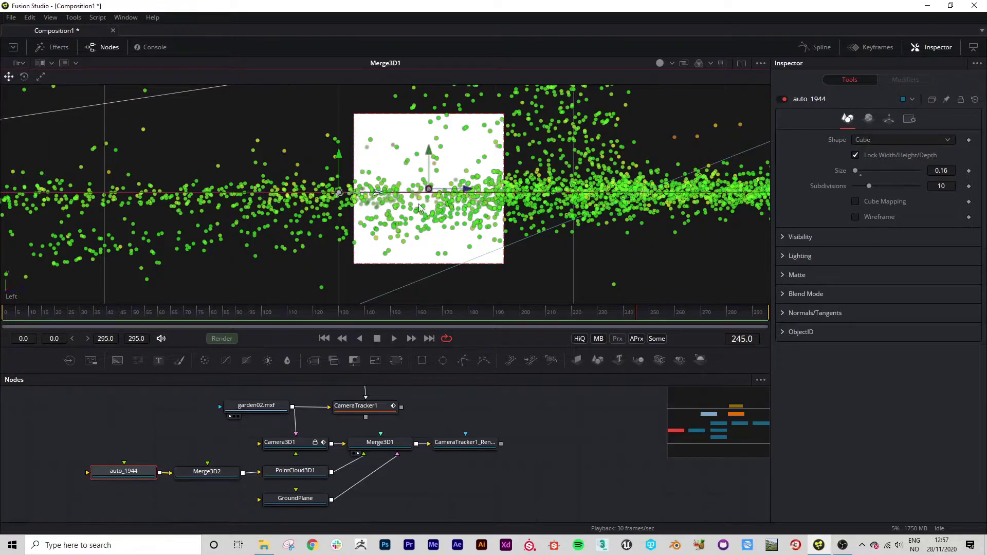
scroll(445, 207, "up", 2)
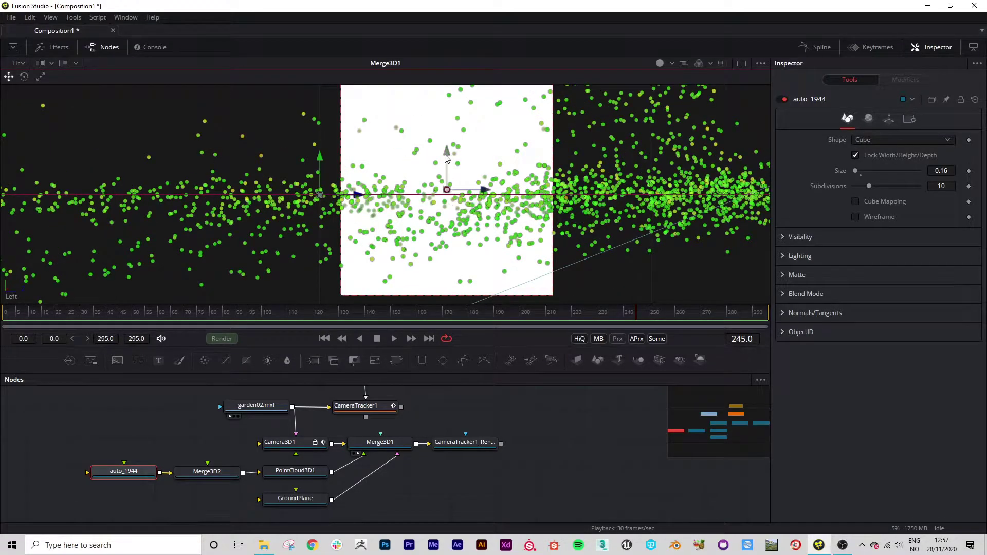
- Raise the cube along Y until it rests on the point-cloud ground level
left_click_drag(448, 156, 452, 51)
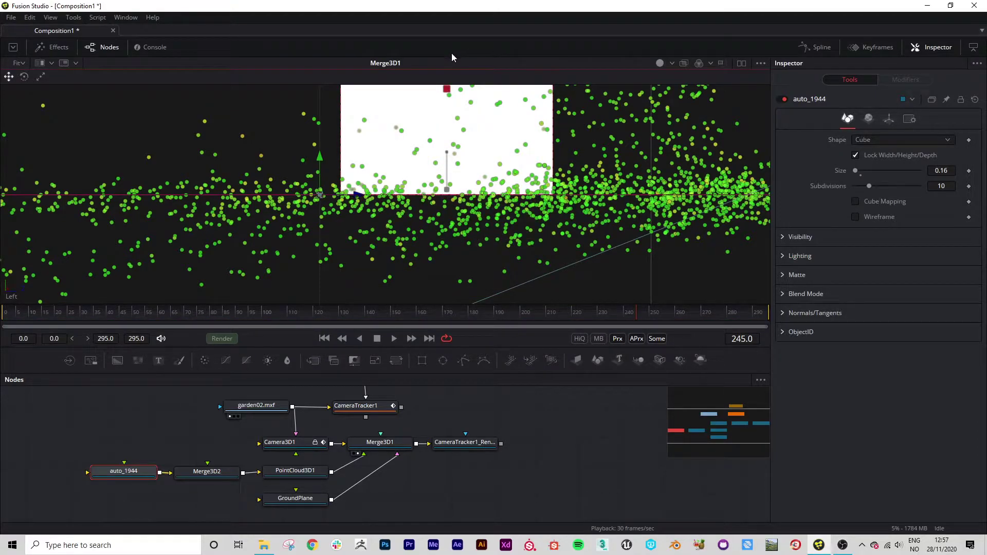
scroll(465, 244, "up", 3)
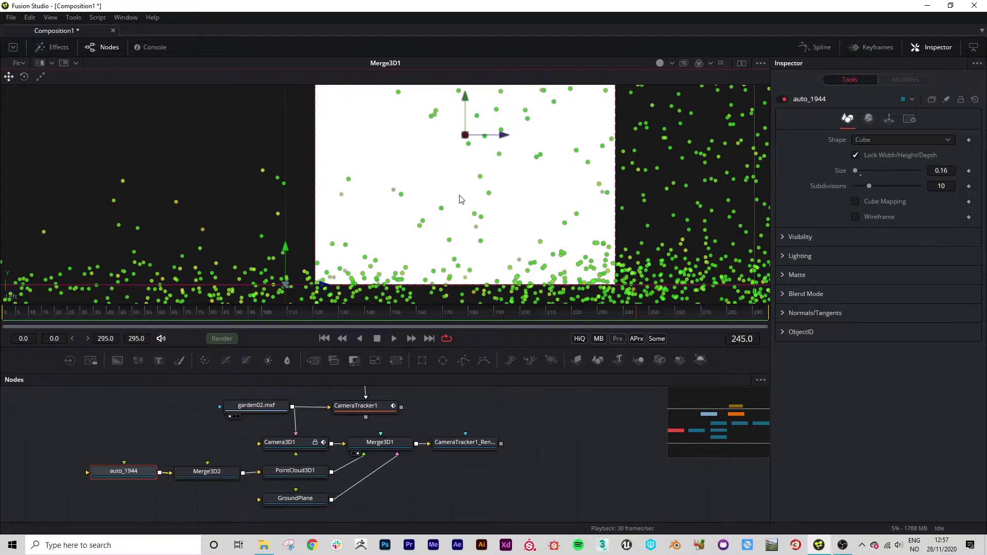
left_click_drag(457, 93, 458, 99)
scroll(481, 272, "up", 3)
scroll(495, 270, "down", 3)
scroll(486, 246, "up", 1)
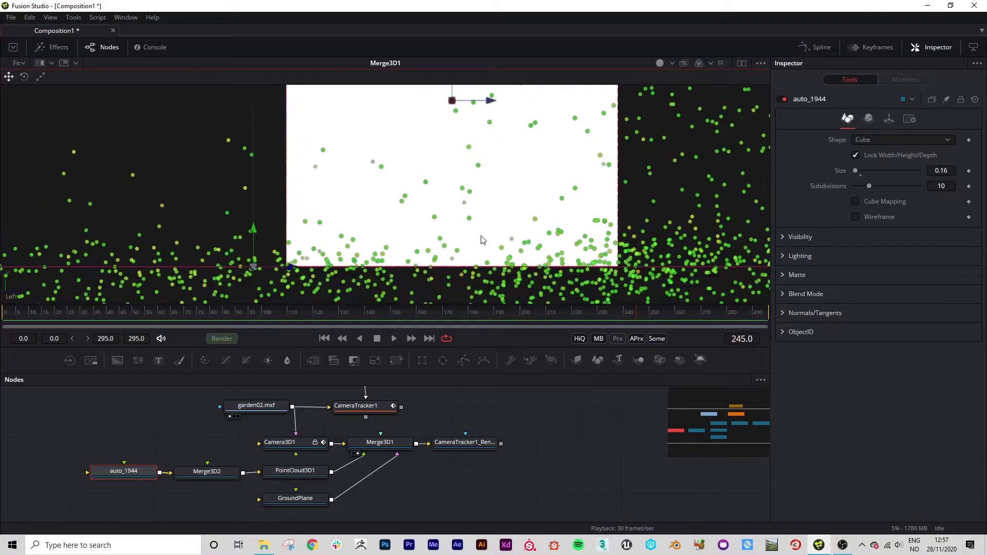
scroll(483, 241, "down", 1)
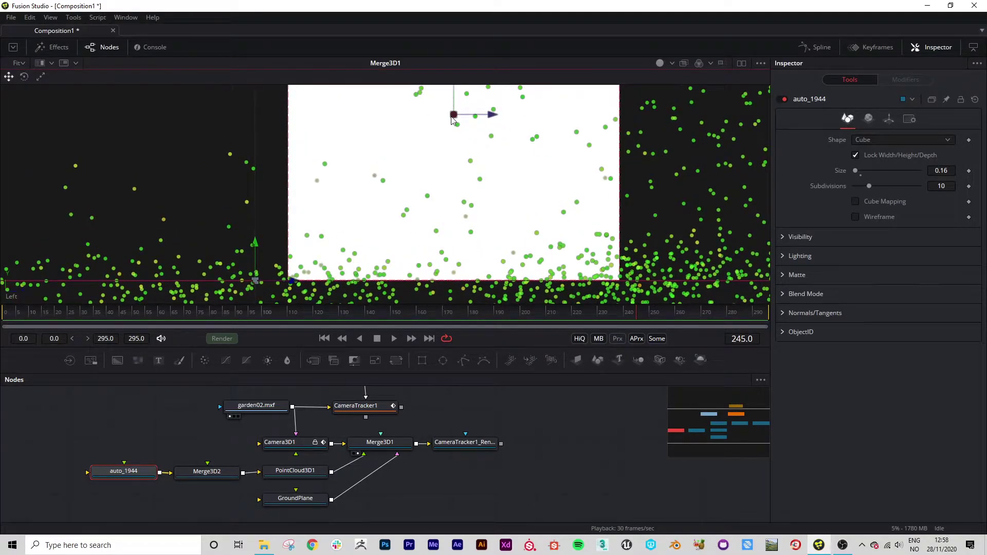
scroll(488, 224, "up", 1)
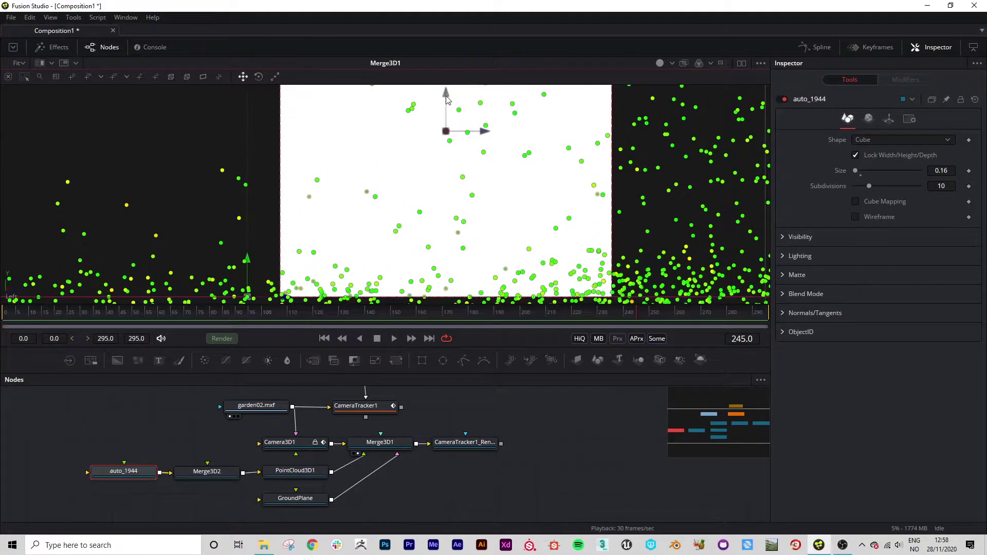
left_click_drag(446, 100, 445, 93)
scroll(460, 208, "down", 3)
- Orbit the cube in perspective, then view the scene through Camera3D1 again
right_click(13, 298)
left_click(36, 383)
left_click_drag(427, 254, 186, 274)
right_click(22, 297)
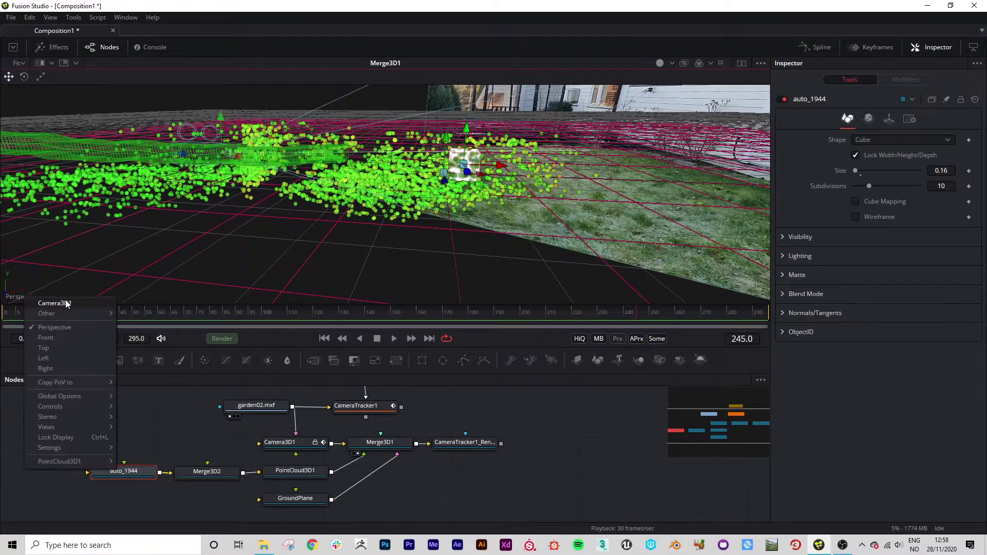
left_click(54, 304)
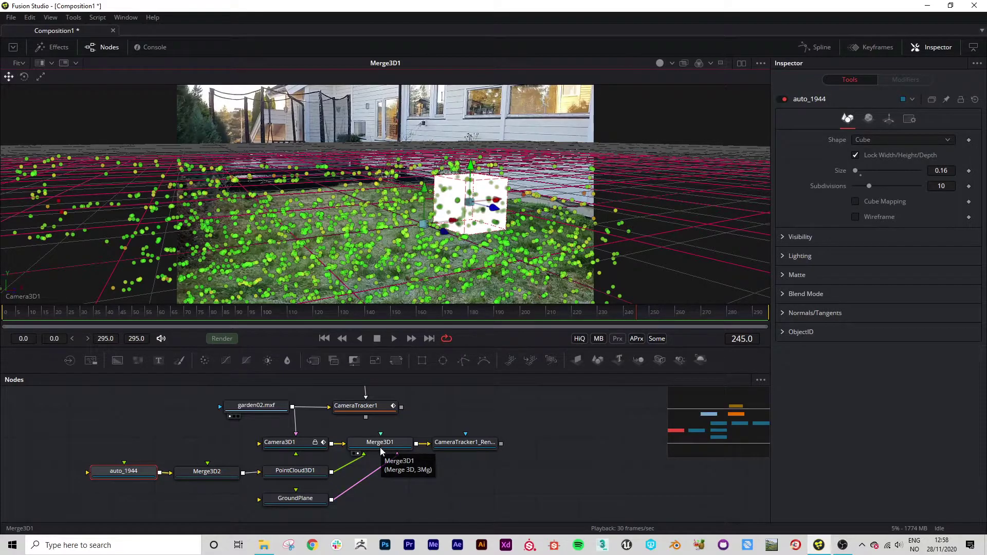
- Enable Lighting in the viewer's 3D options so the cube is shaded
right_click(552, 187)
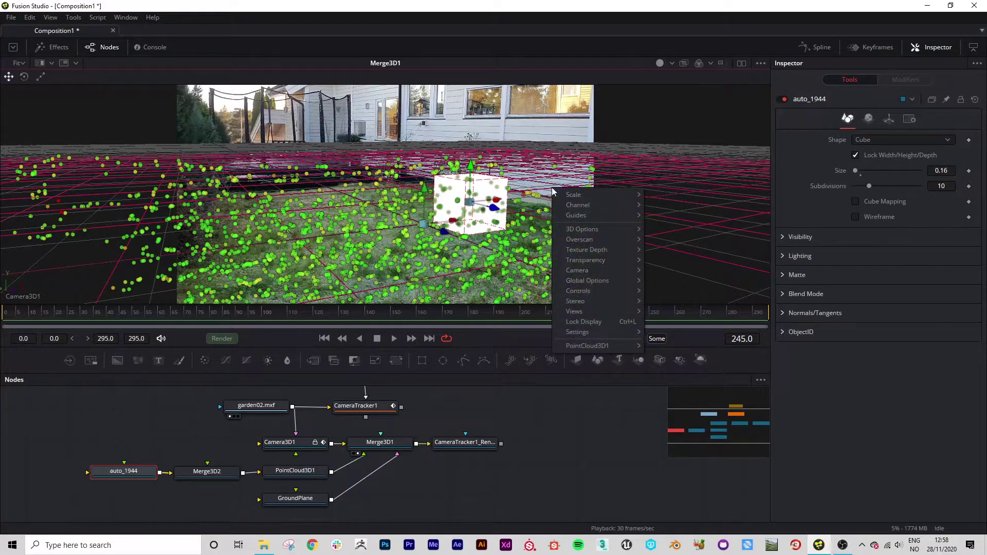
mouse_move(596, 230)
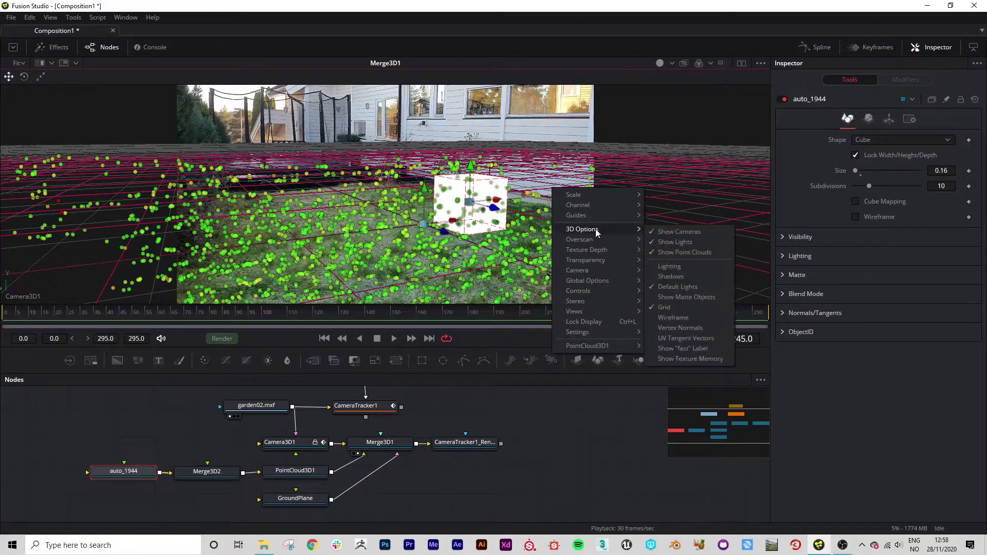
left_click(669, 268)
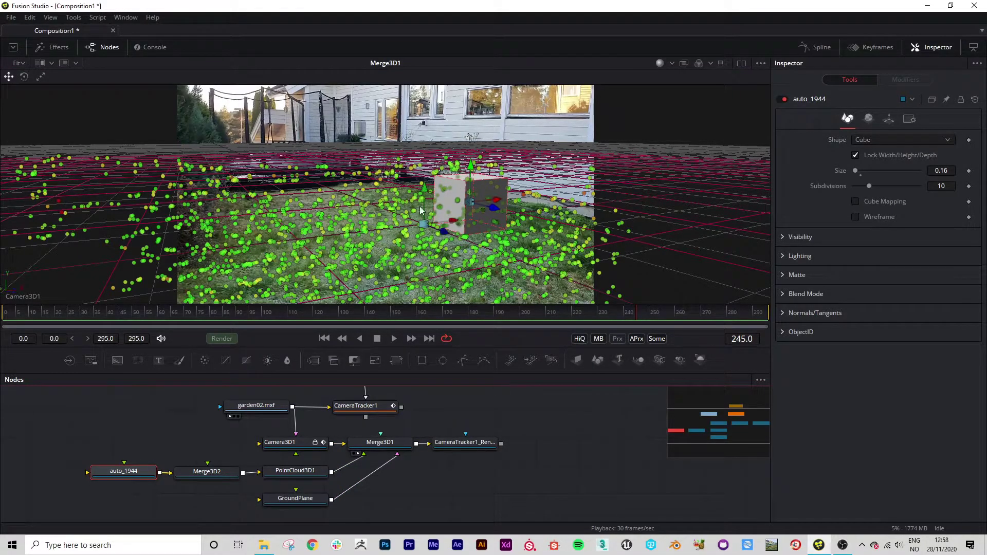
- Hide point clouds and the grid in the viewer, and disconnect GroundPlane from Merge3D1
left_click(404, 236)
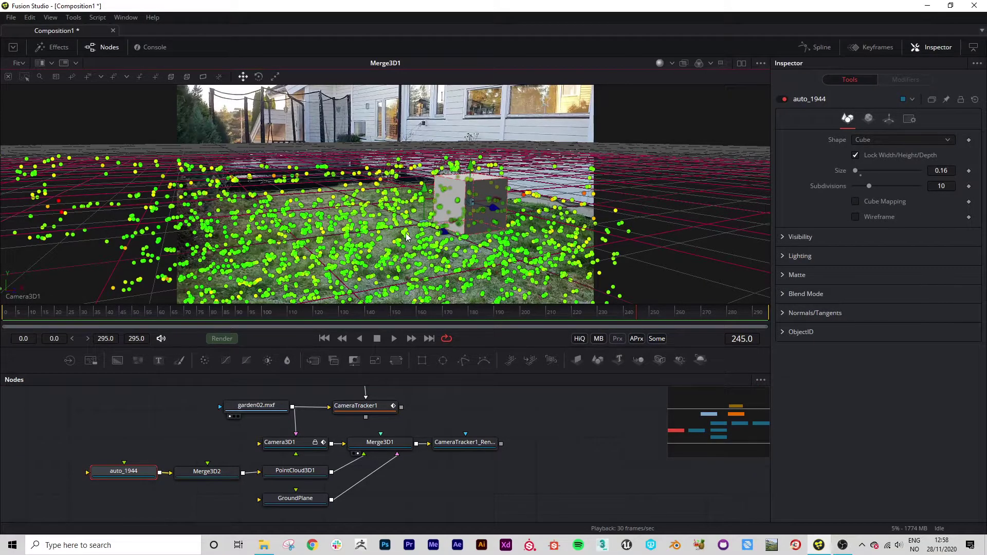
right_click(406, 236)
mouse_move(472, 277)
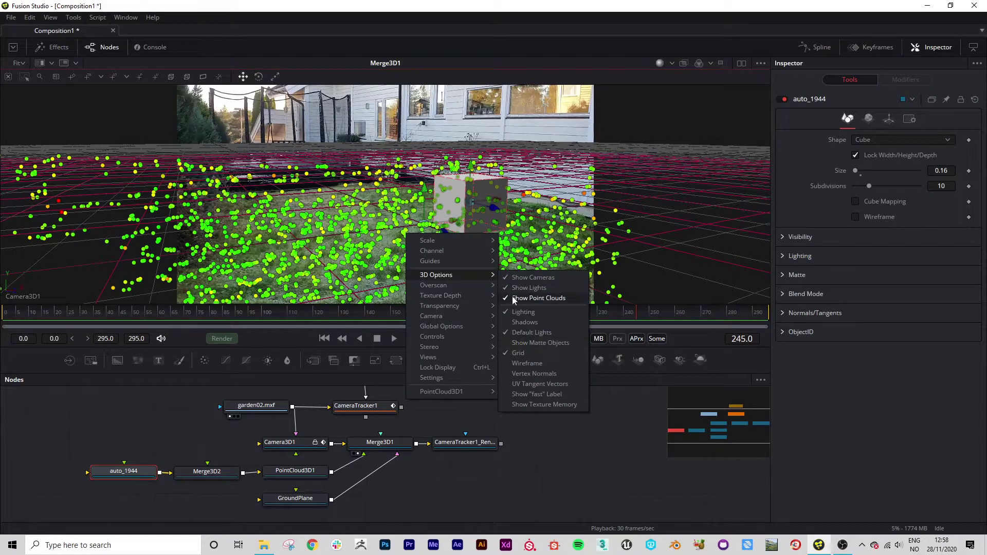
left_click(539, 299)
right_click(455, 230)
mouse_move(487, 273)
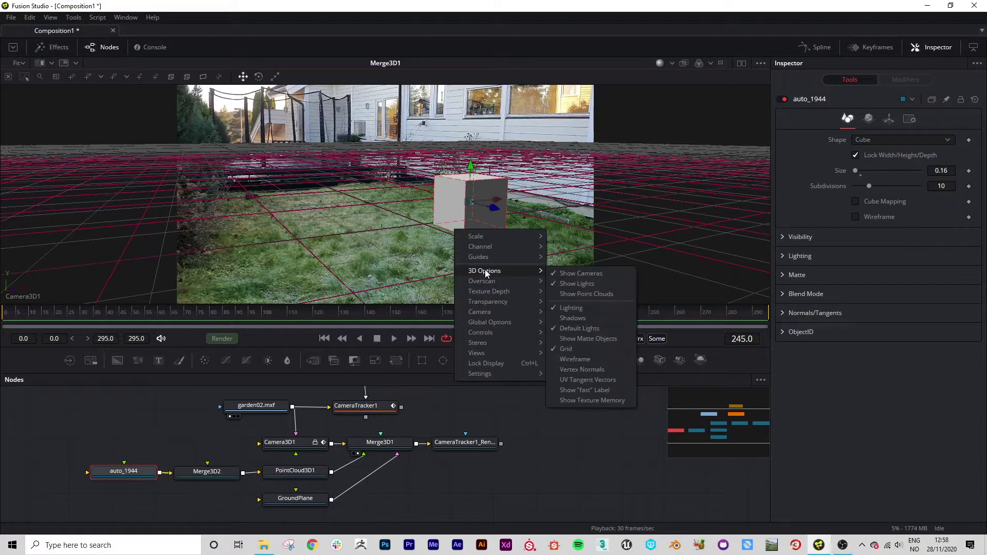
left_click(568, 350)
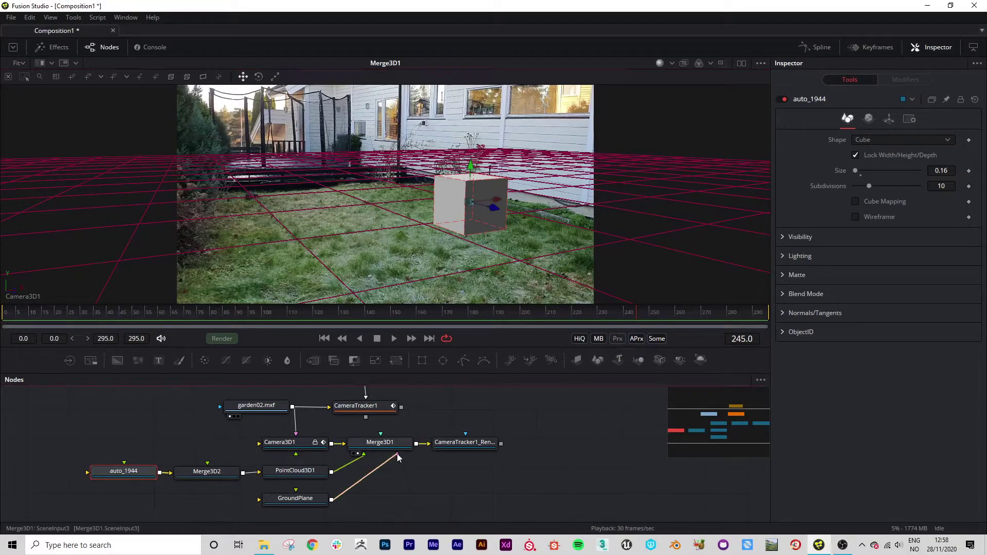
left_click_drag(397, 454, 393, 484)
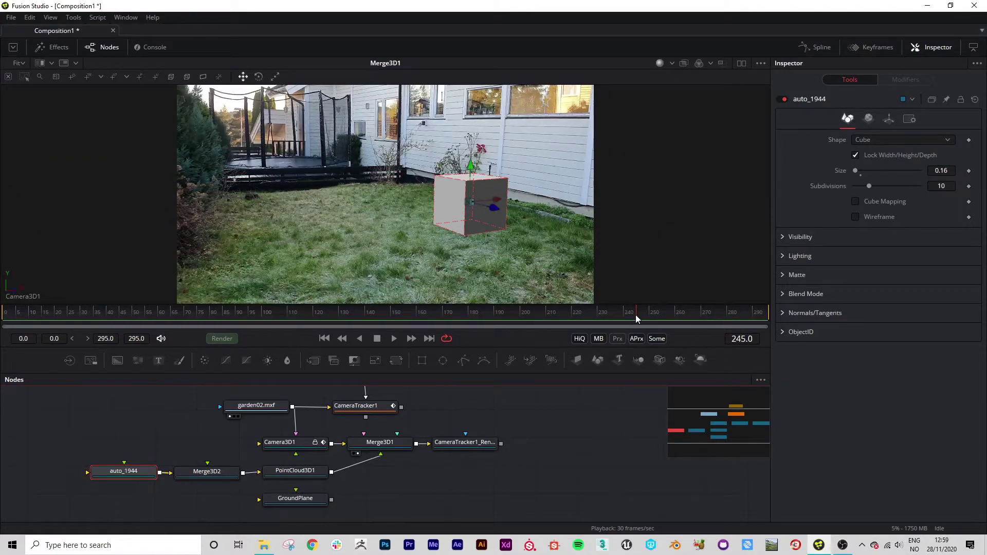
- Deselect the cube and compare the CameraTracker1_Renderer output with the Merge3D1 scene
left_click(652, 248)
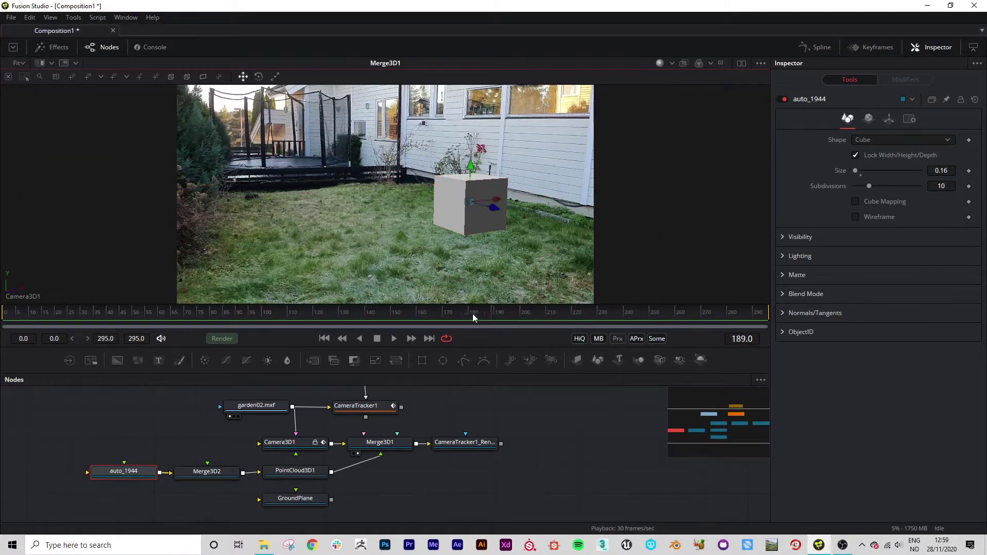
left_click_drag(465, 317, 248, 315)
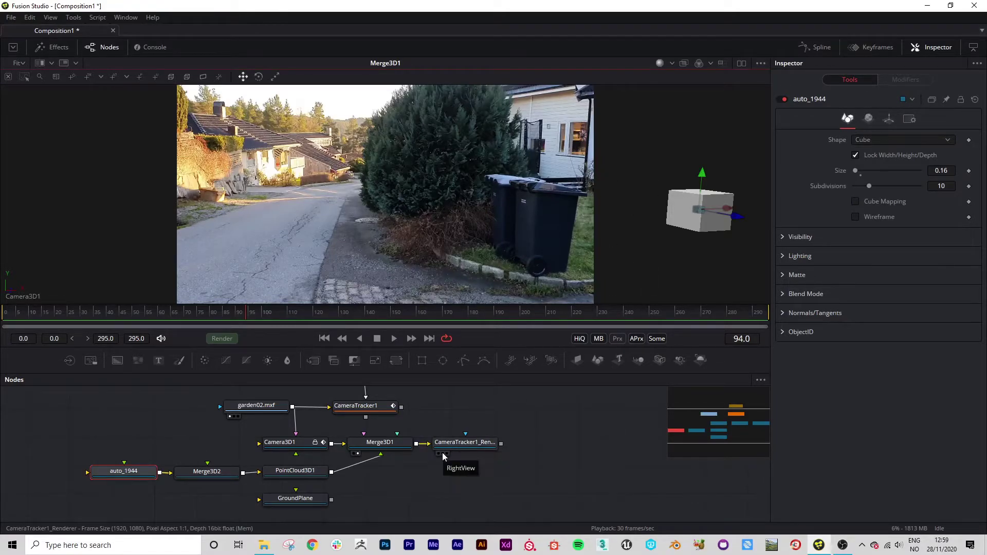
left_click(442, 454)
left_click(443, 453)
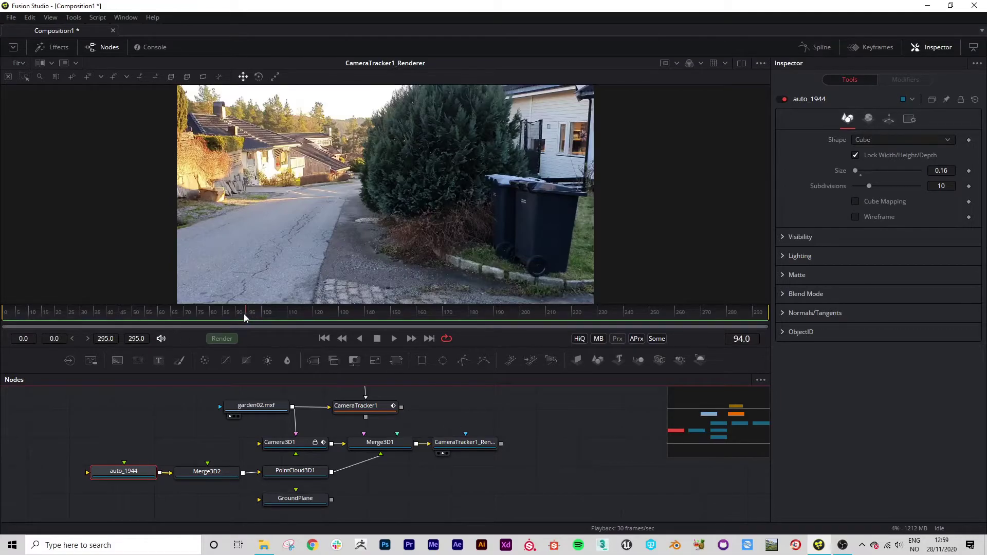
left_click_drag(244, 313, 331, 309)
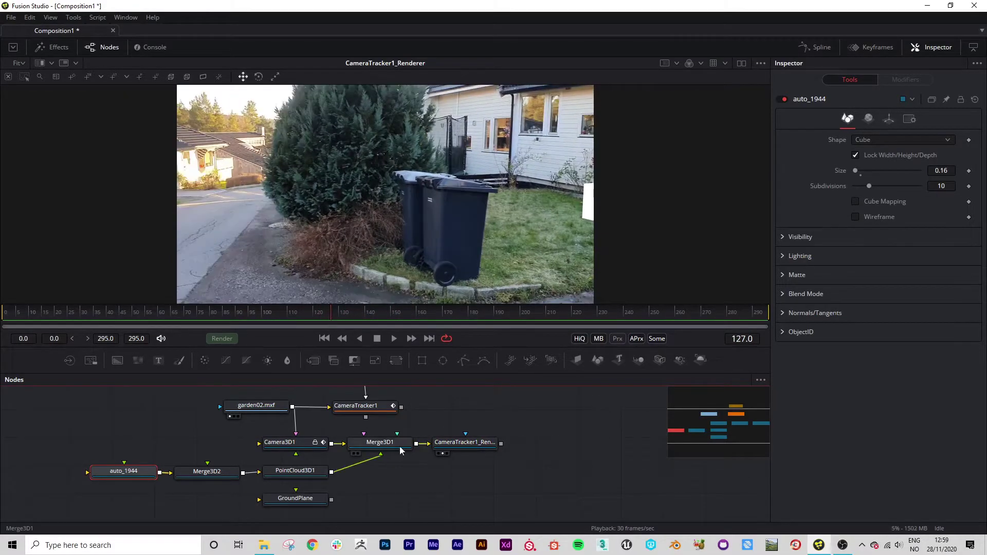
key("1")
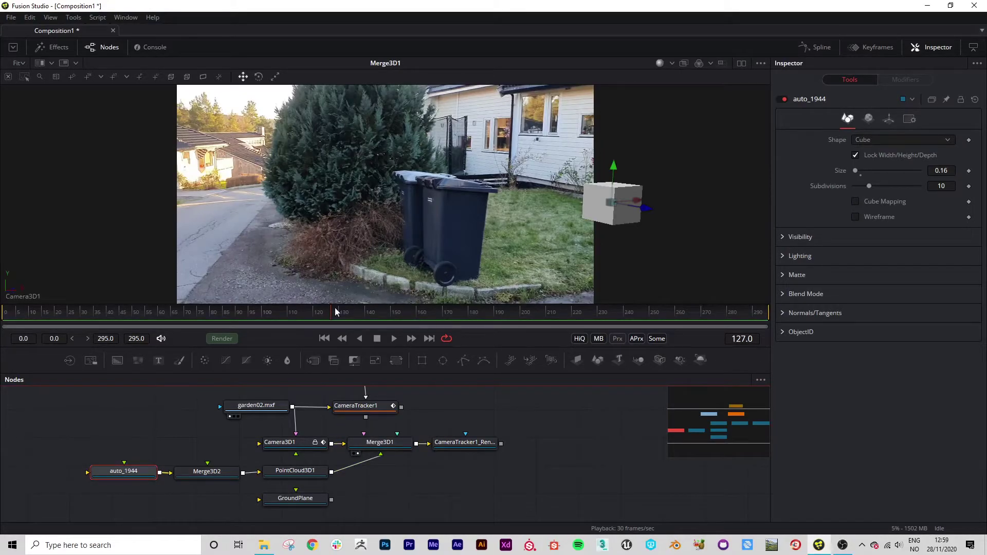
- Play the CameraTracker1_Renderer output back from frame 0
left_click_drag(337, 312, 2, 332)
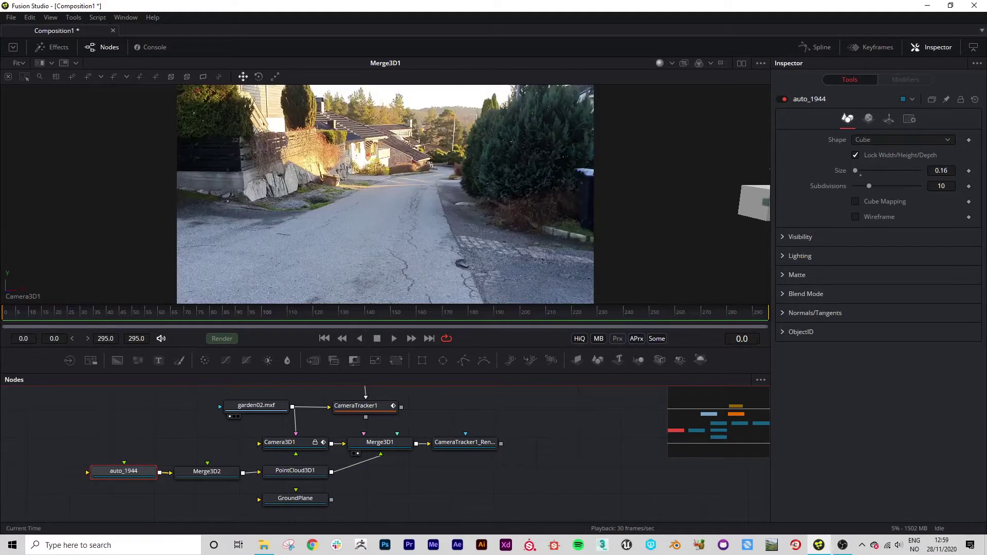
key("space")
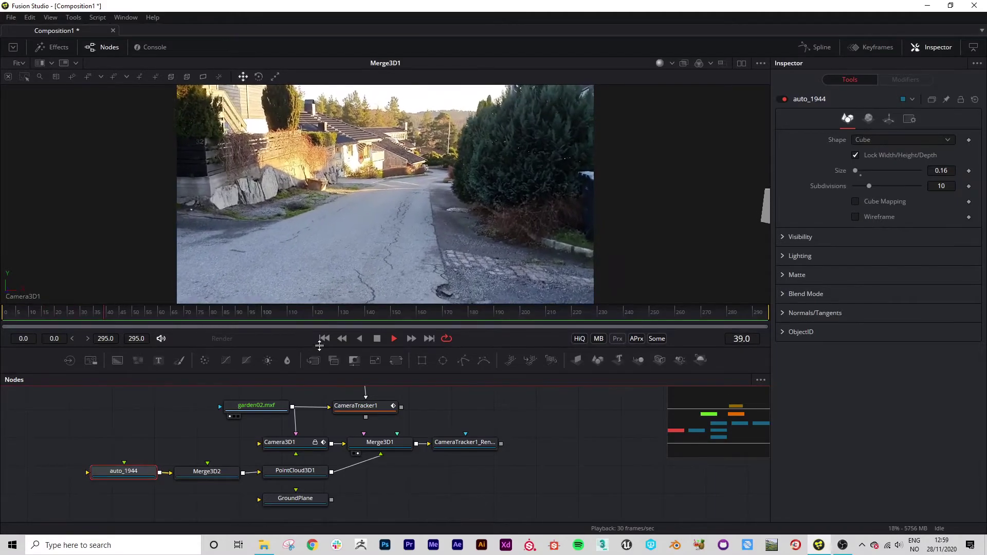
left_click(324, 338)
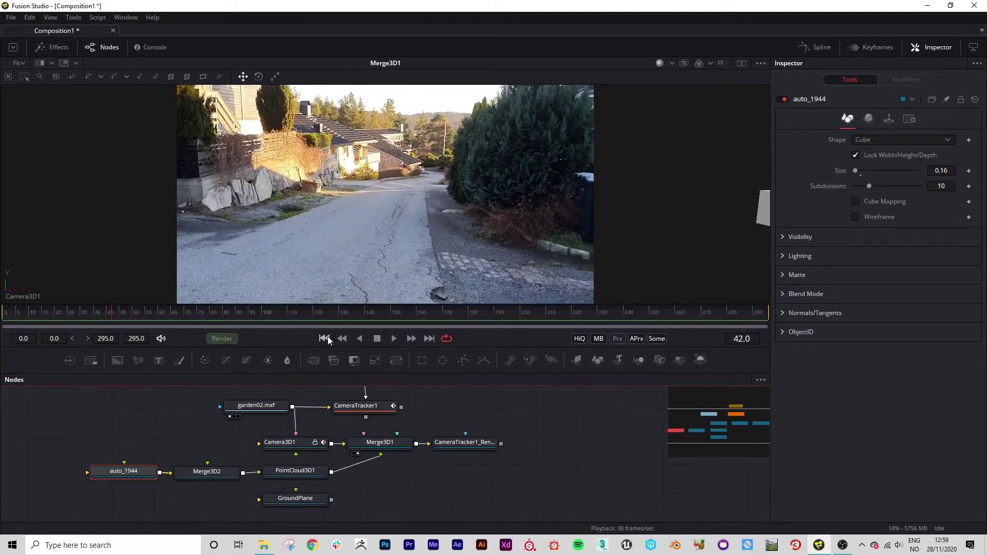
key("space")
left_click(435, 490)
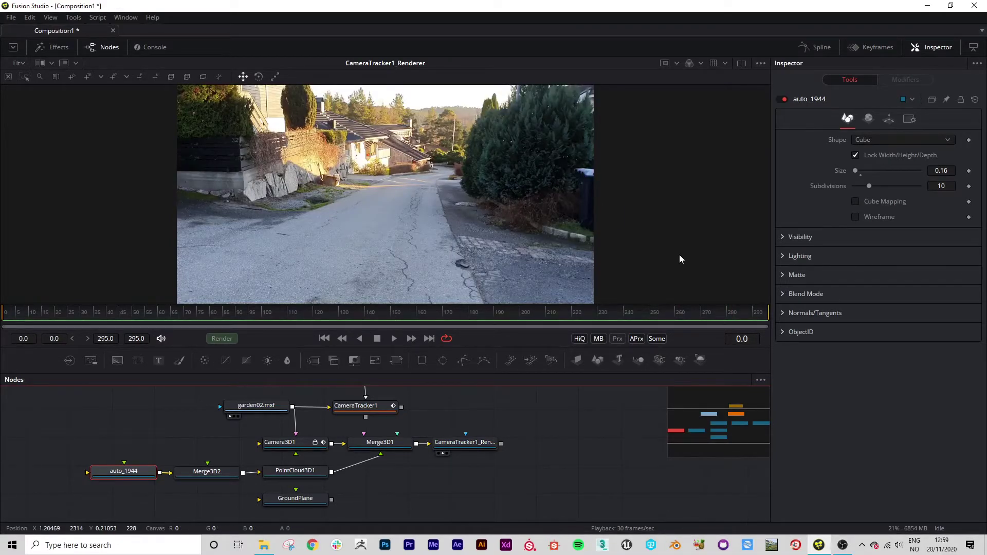
key("space")
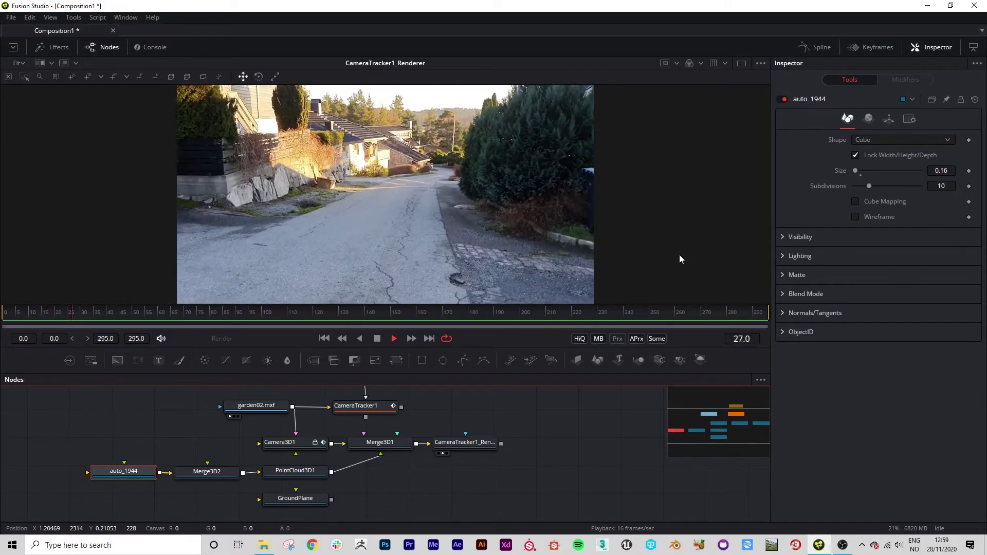